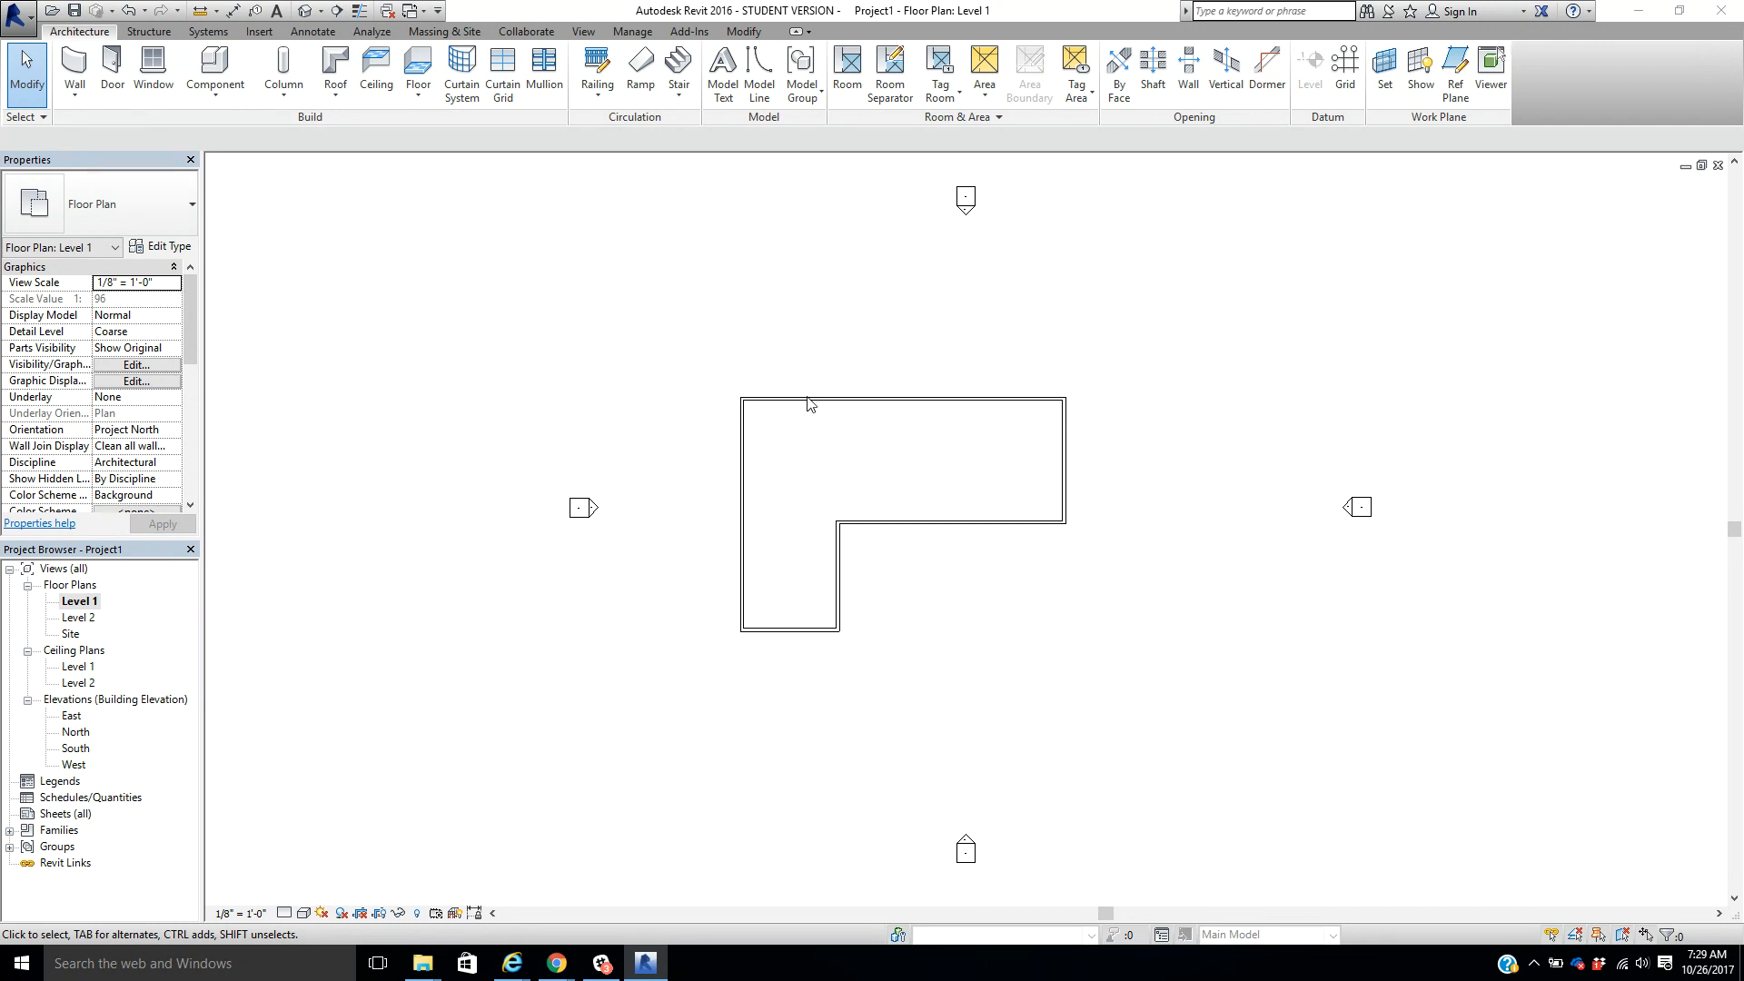
# Step: Collapse the ceiling plans group in the project's view list and open the East elevation
pyautogui.scroll(2, 815, 421)
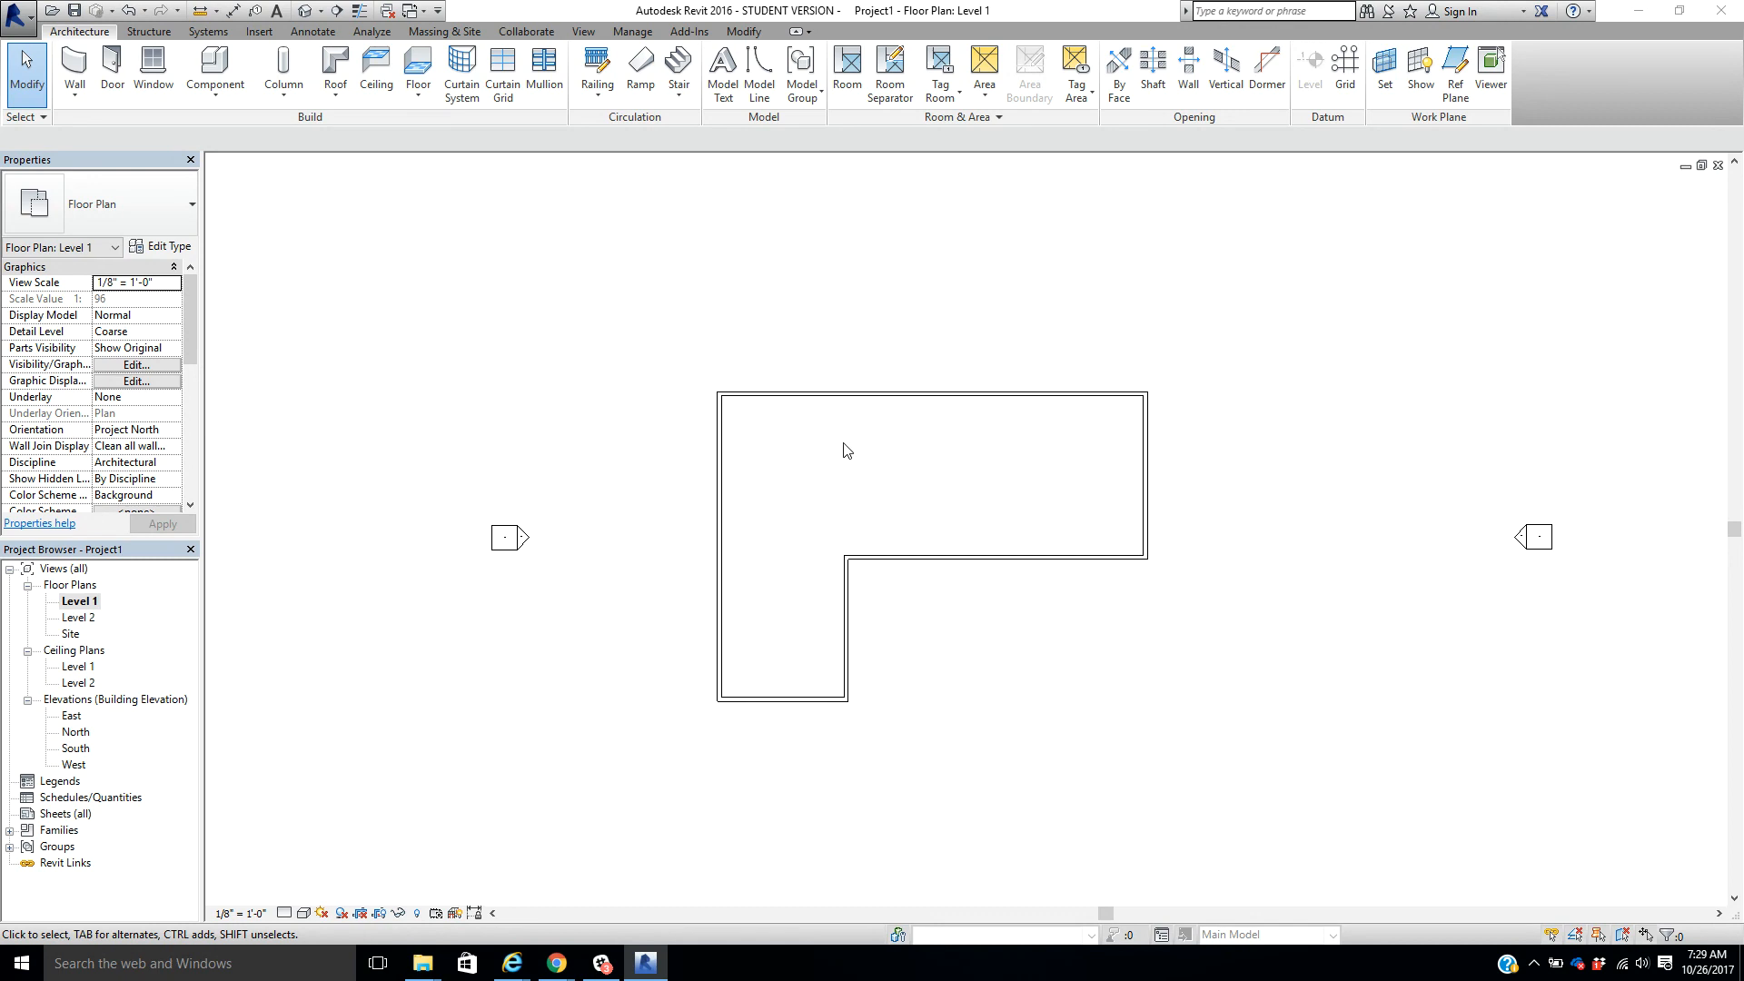
pyautogui.click(28, 650)
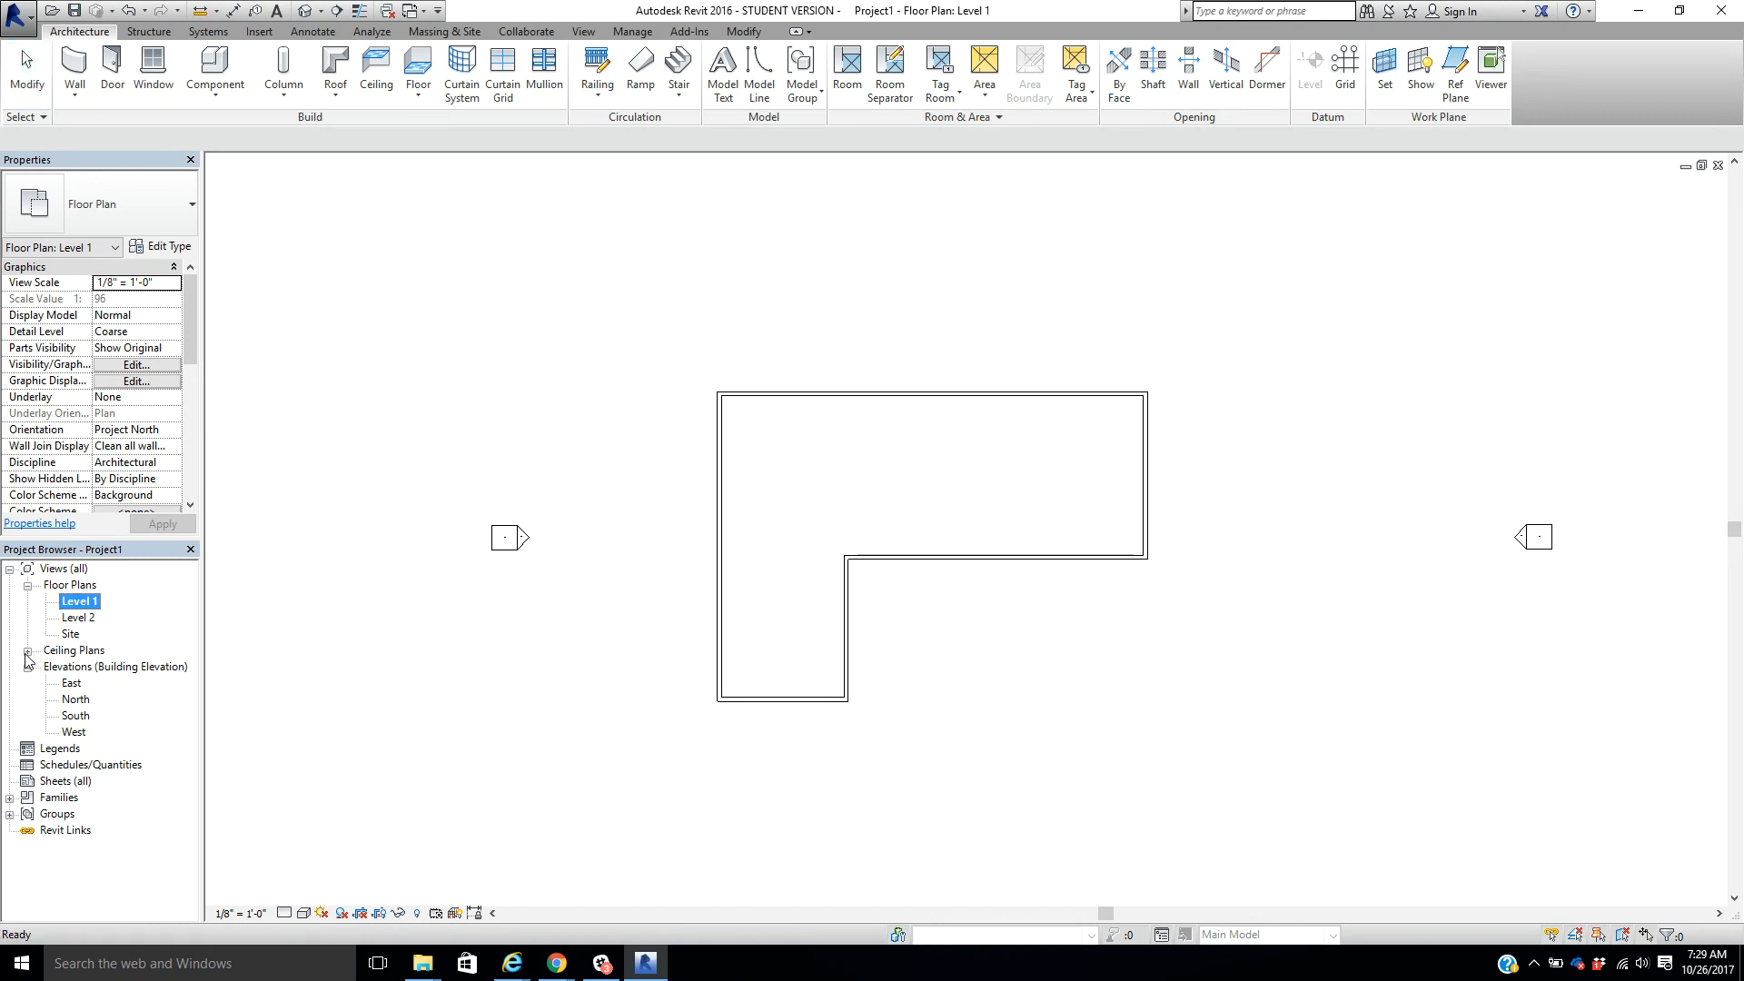
pyautogui.doubleClick(72, 685)
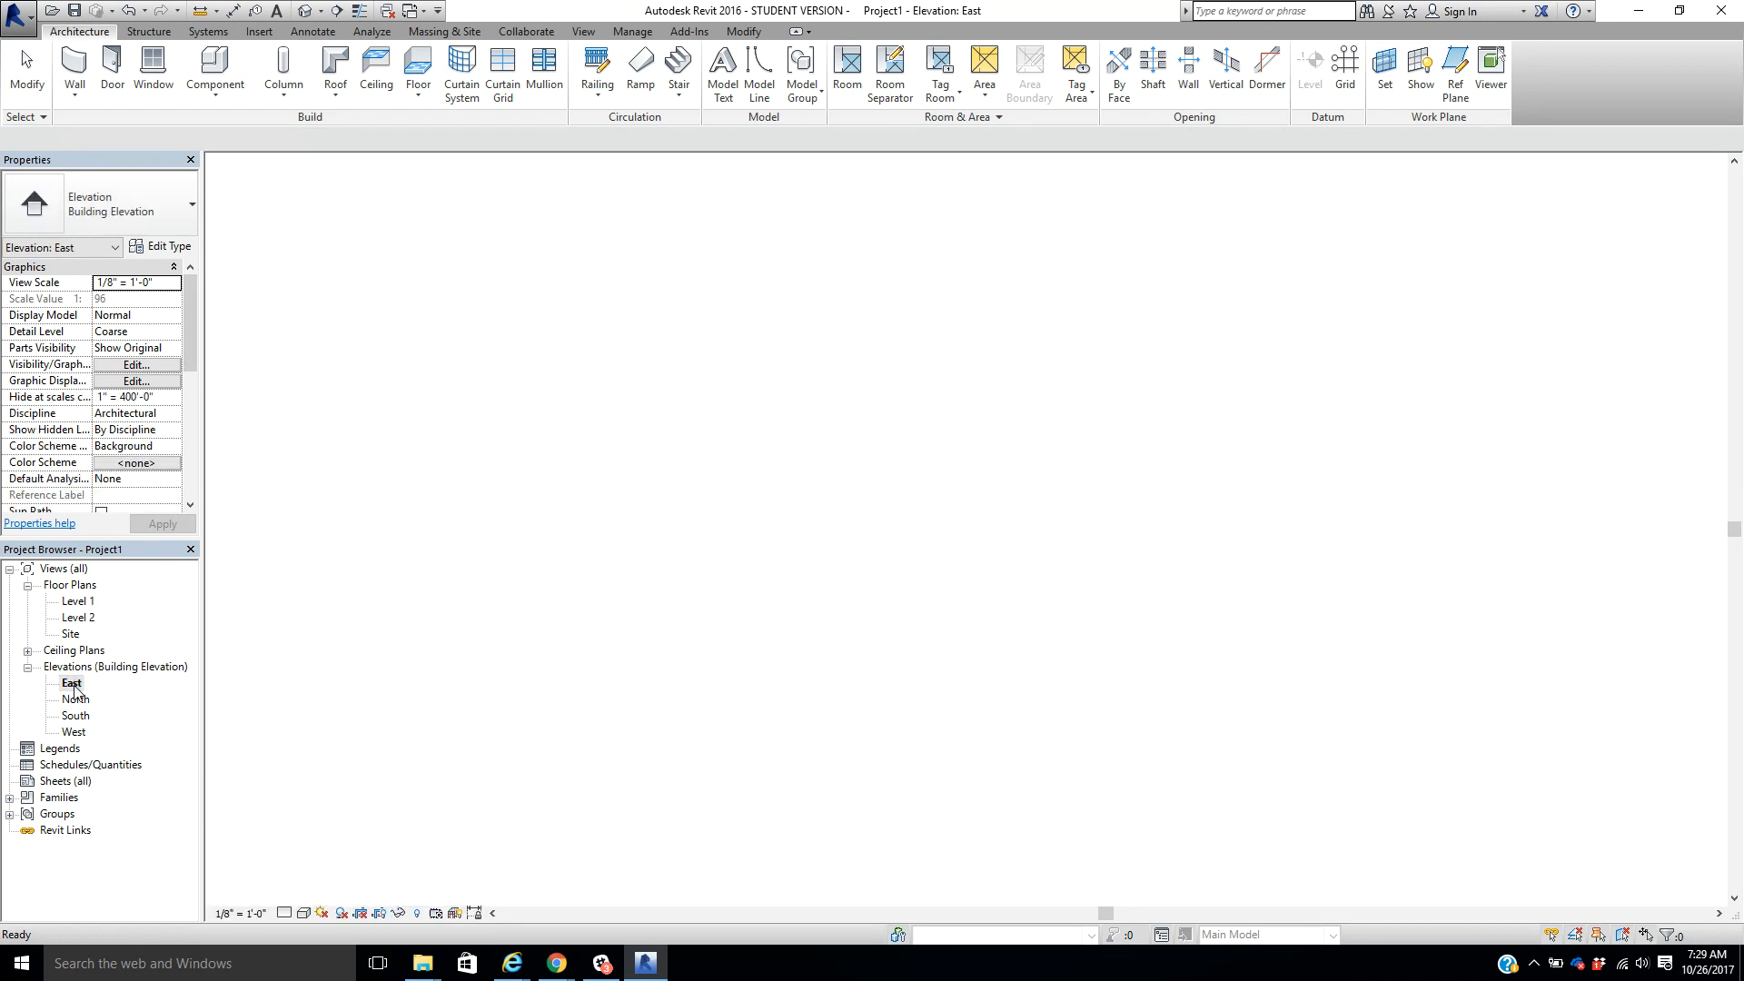
# Step: Set the elevation of Level 2 to 8' in the East elevation
pyautogui.moveTo(1293, 630); pyautogui.dragTo(1246, 522, button='middle')
pyautogui.scroll(2, 1527, 464)
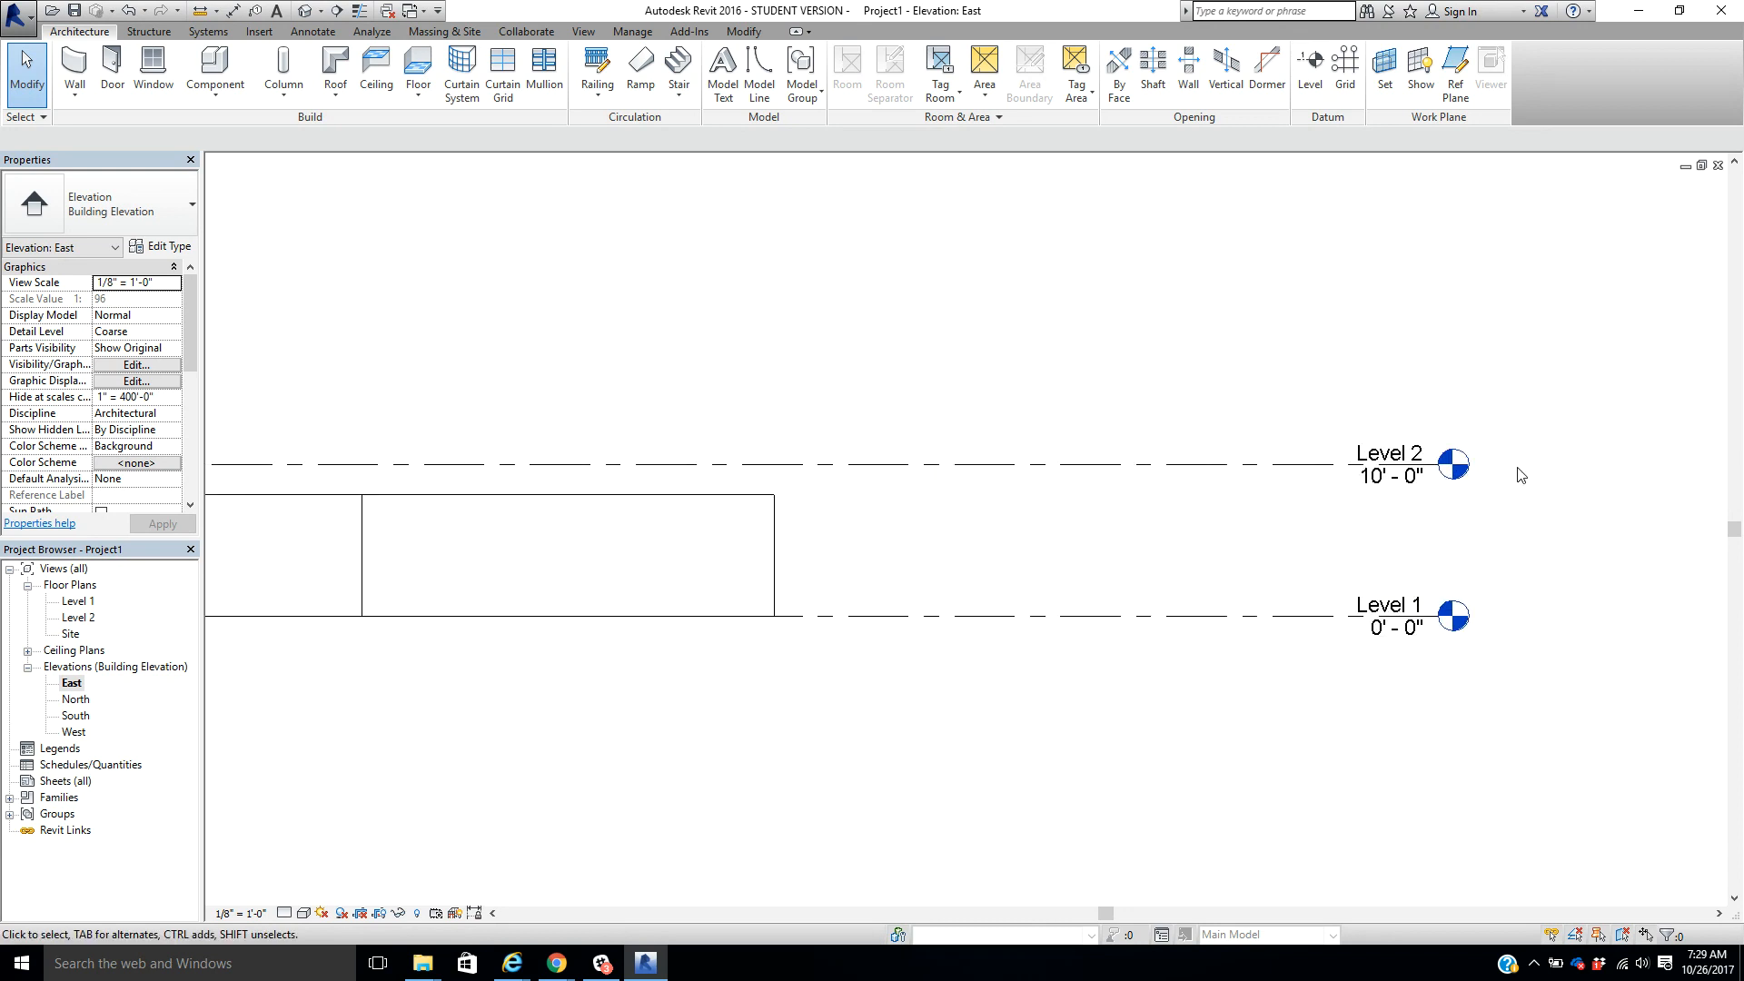
pyautogui.scroll(1, 1372, 482)
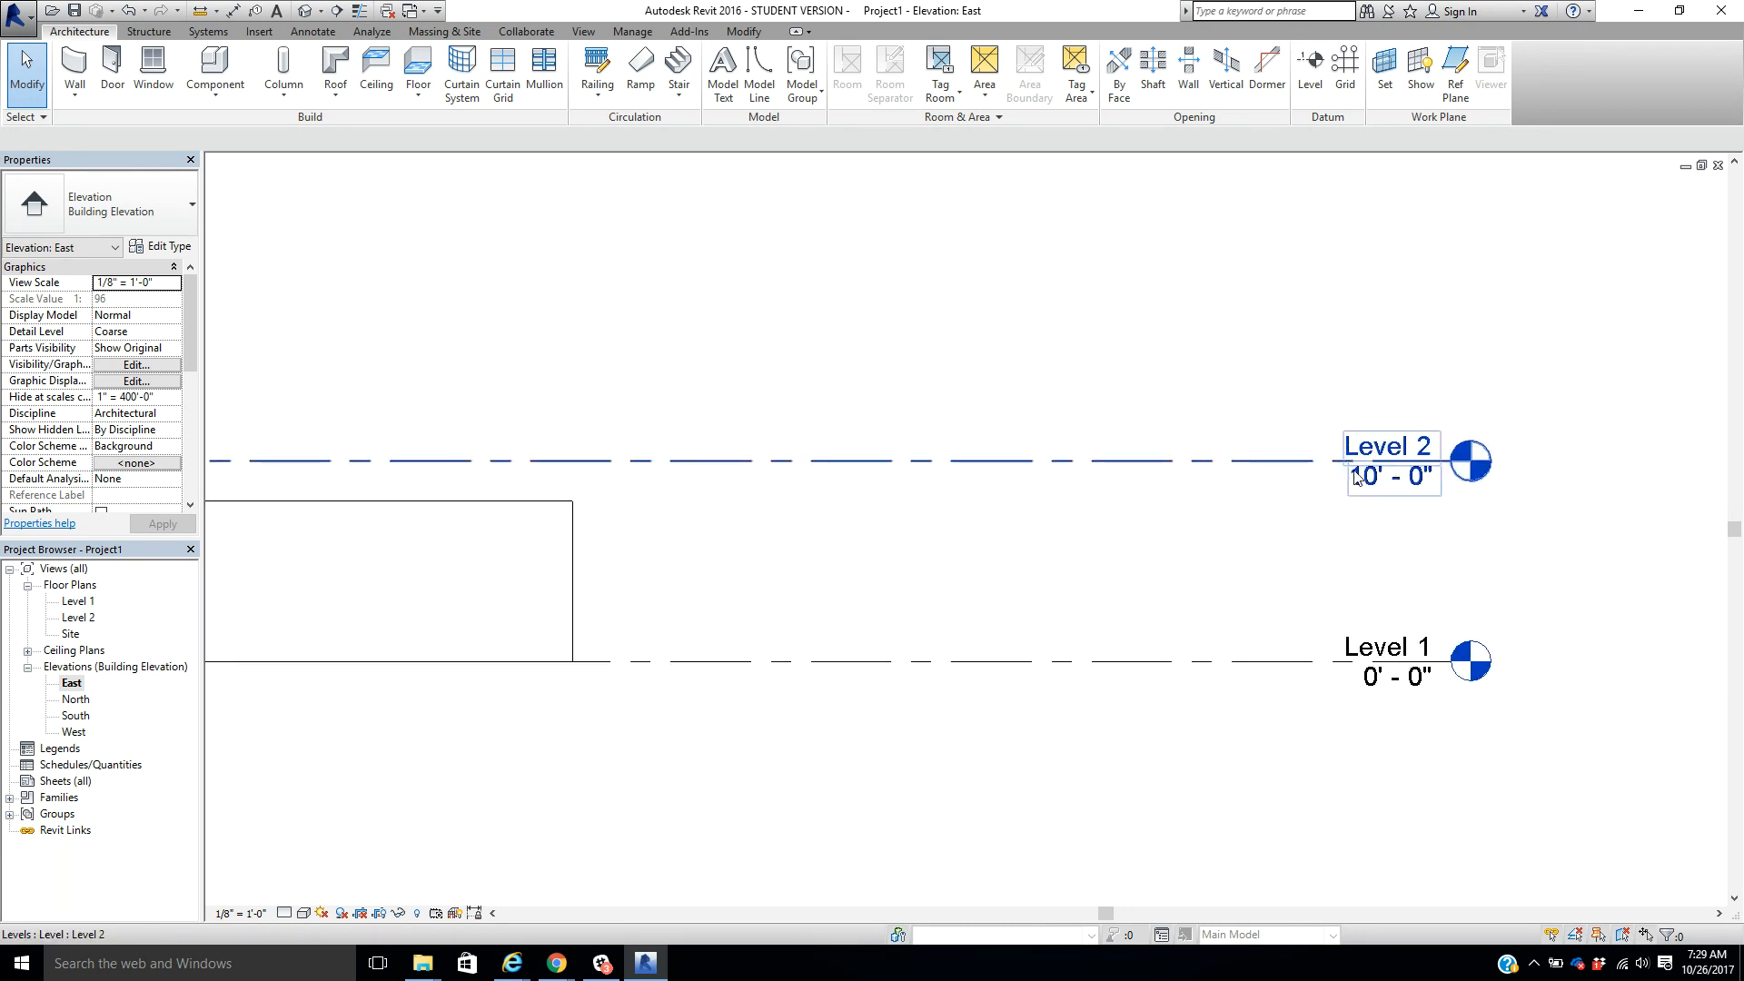
pyautogui.click(1372, 486)
pyautogui.click(1378, 484)
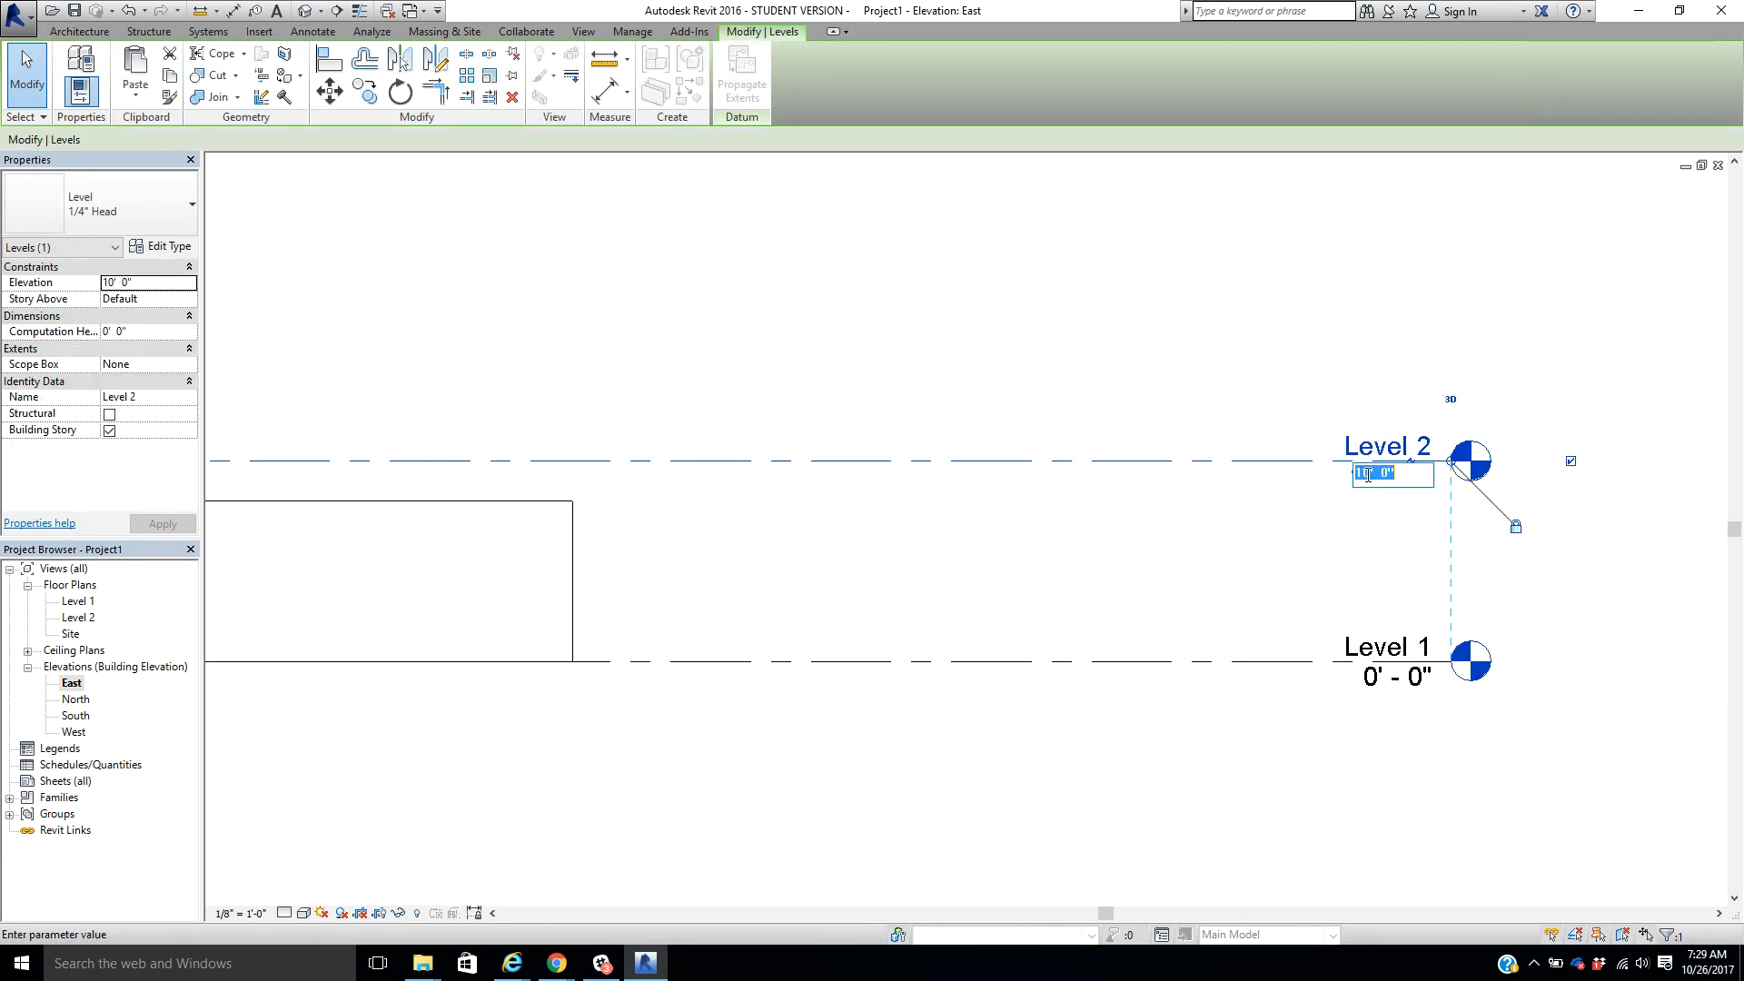
pyautogui.moveTo(1371, 476); pyautogui.dragTo(1349, 479)
pyautogui.write('8')
pyautogui.press('Return')
# Step: Check the Level 2 line against the wall tops in the East, North, South and West elevations
pyautogui.scroll(-2, 1162, 577)
pyautogui.moveTo(843, 500); pyautogui.dragTo(1501, 400, button='middle')
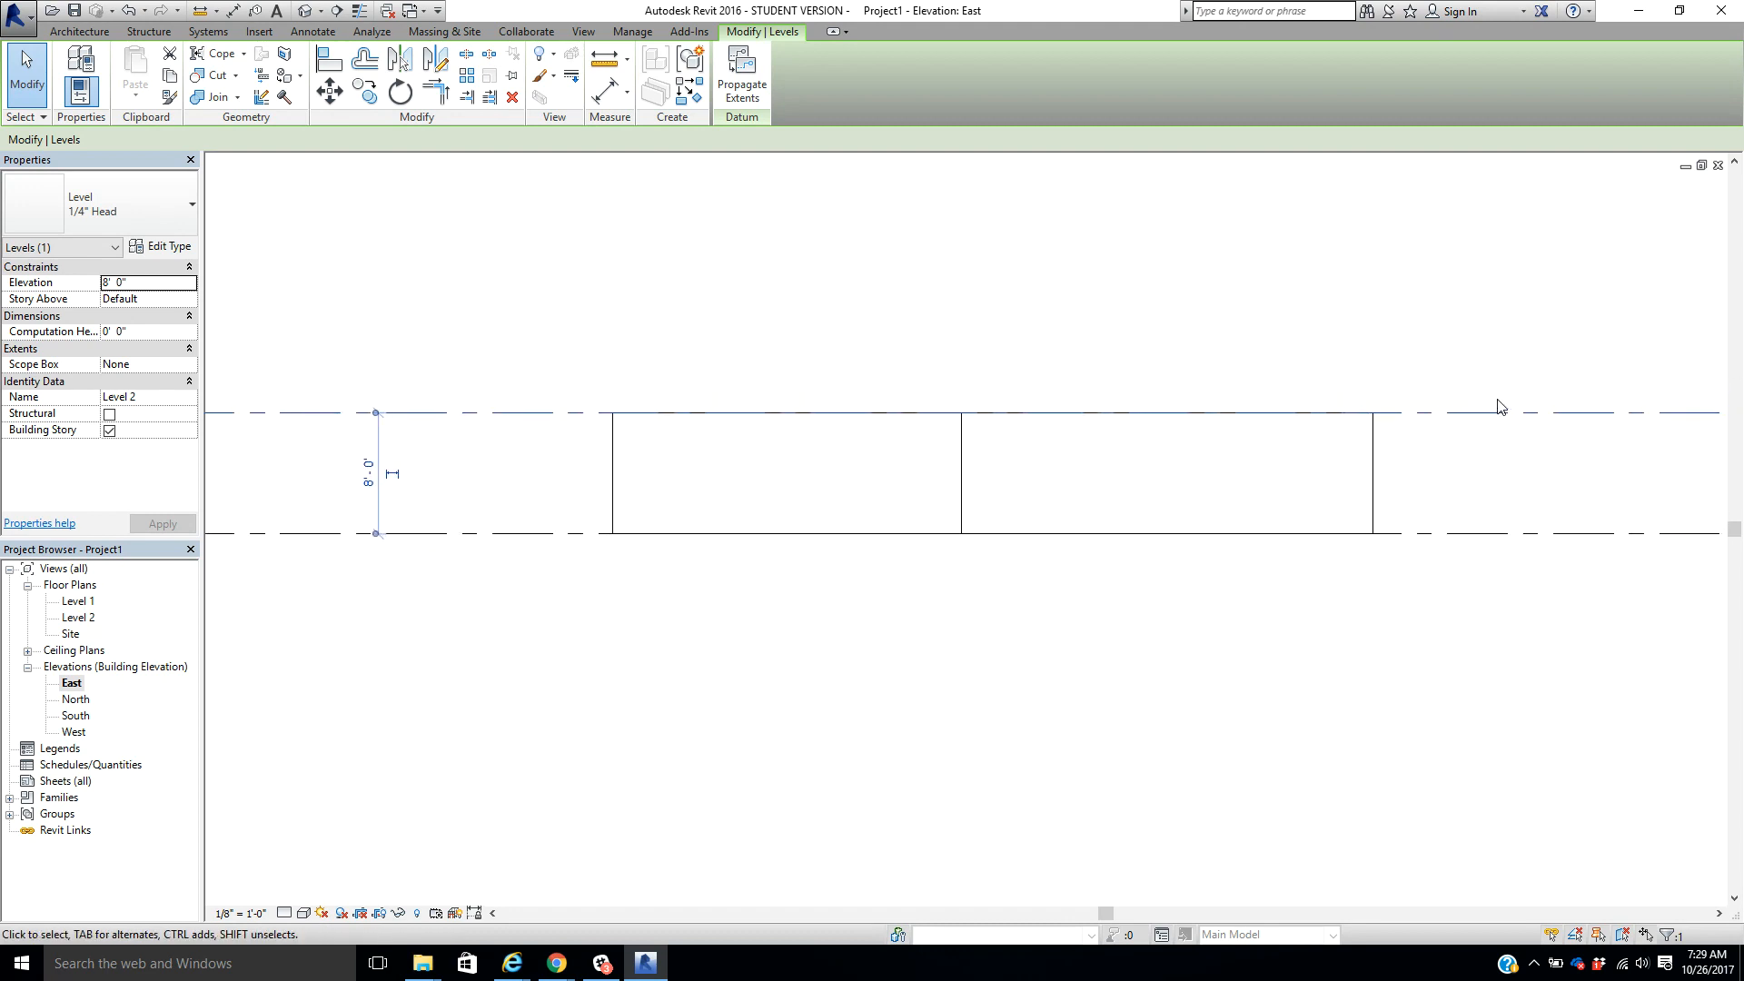
pyautogui.doubleClick(78, 700)
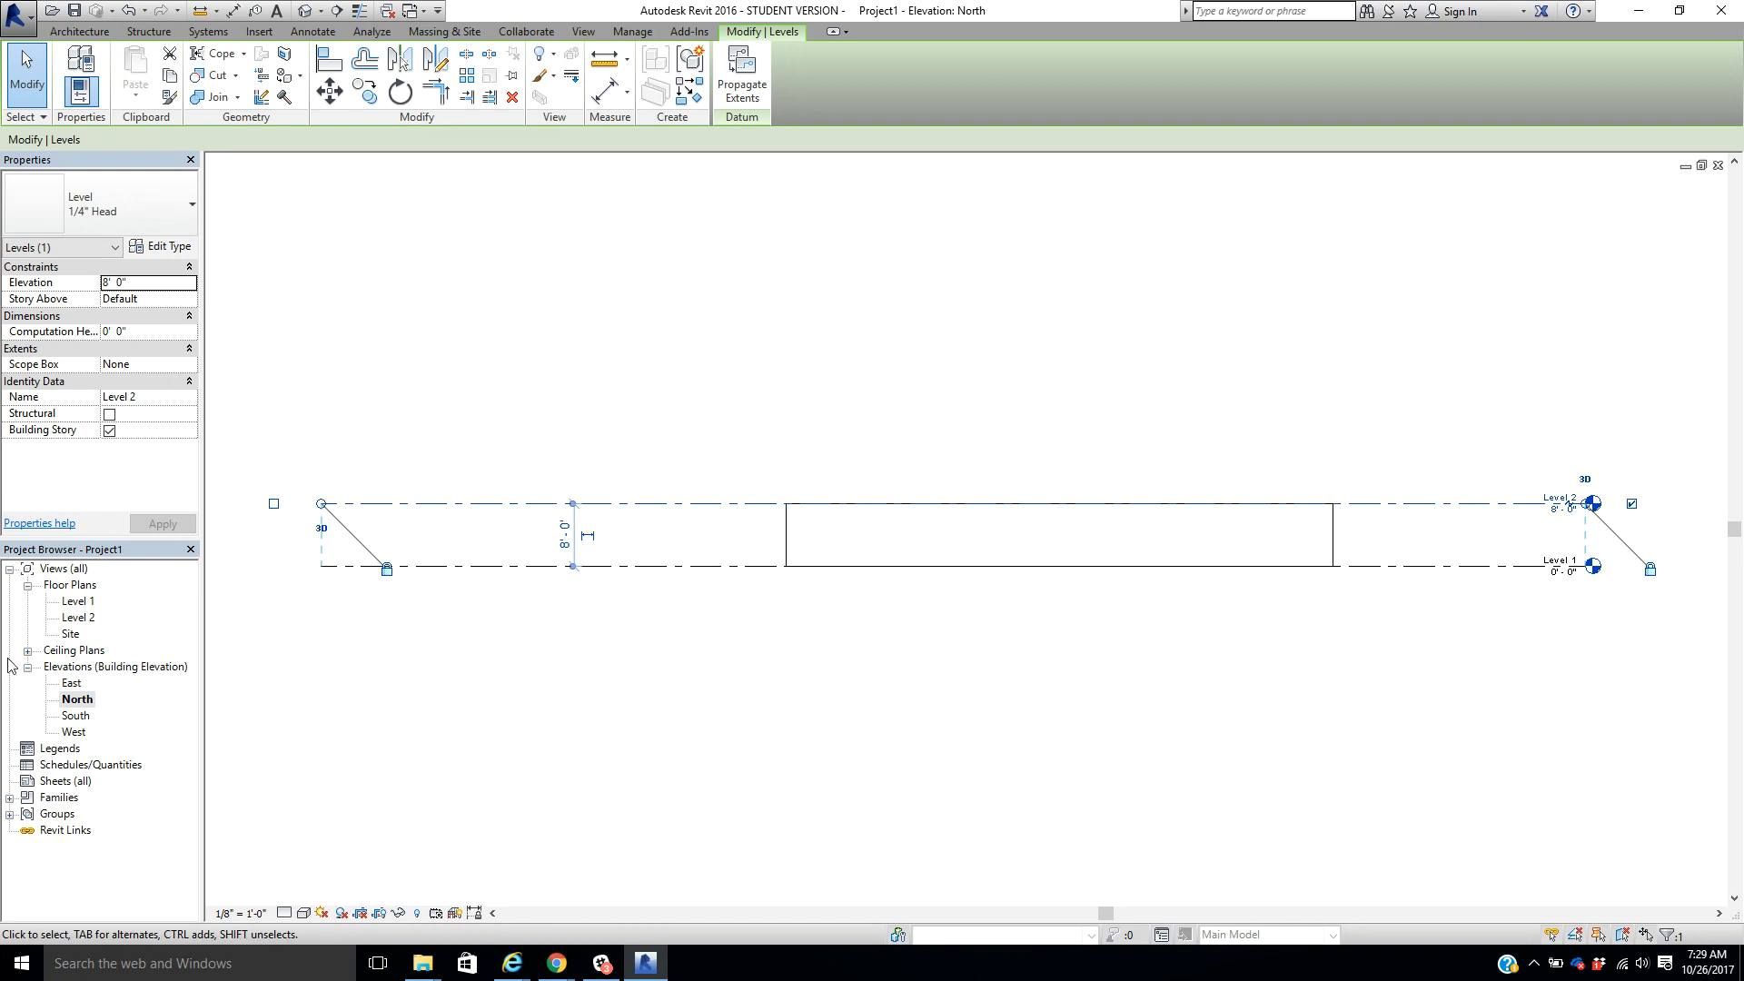
pyautogui.doubleClick(68, 717)
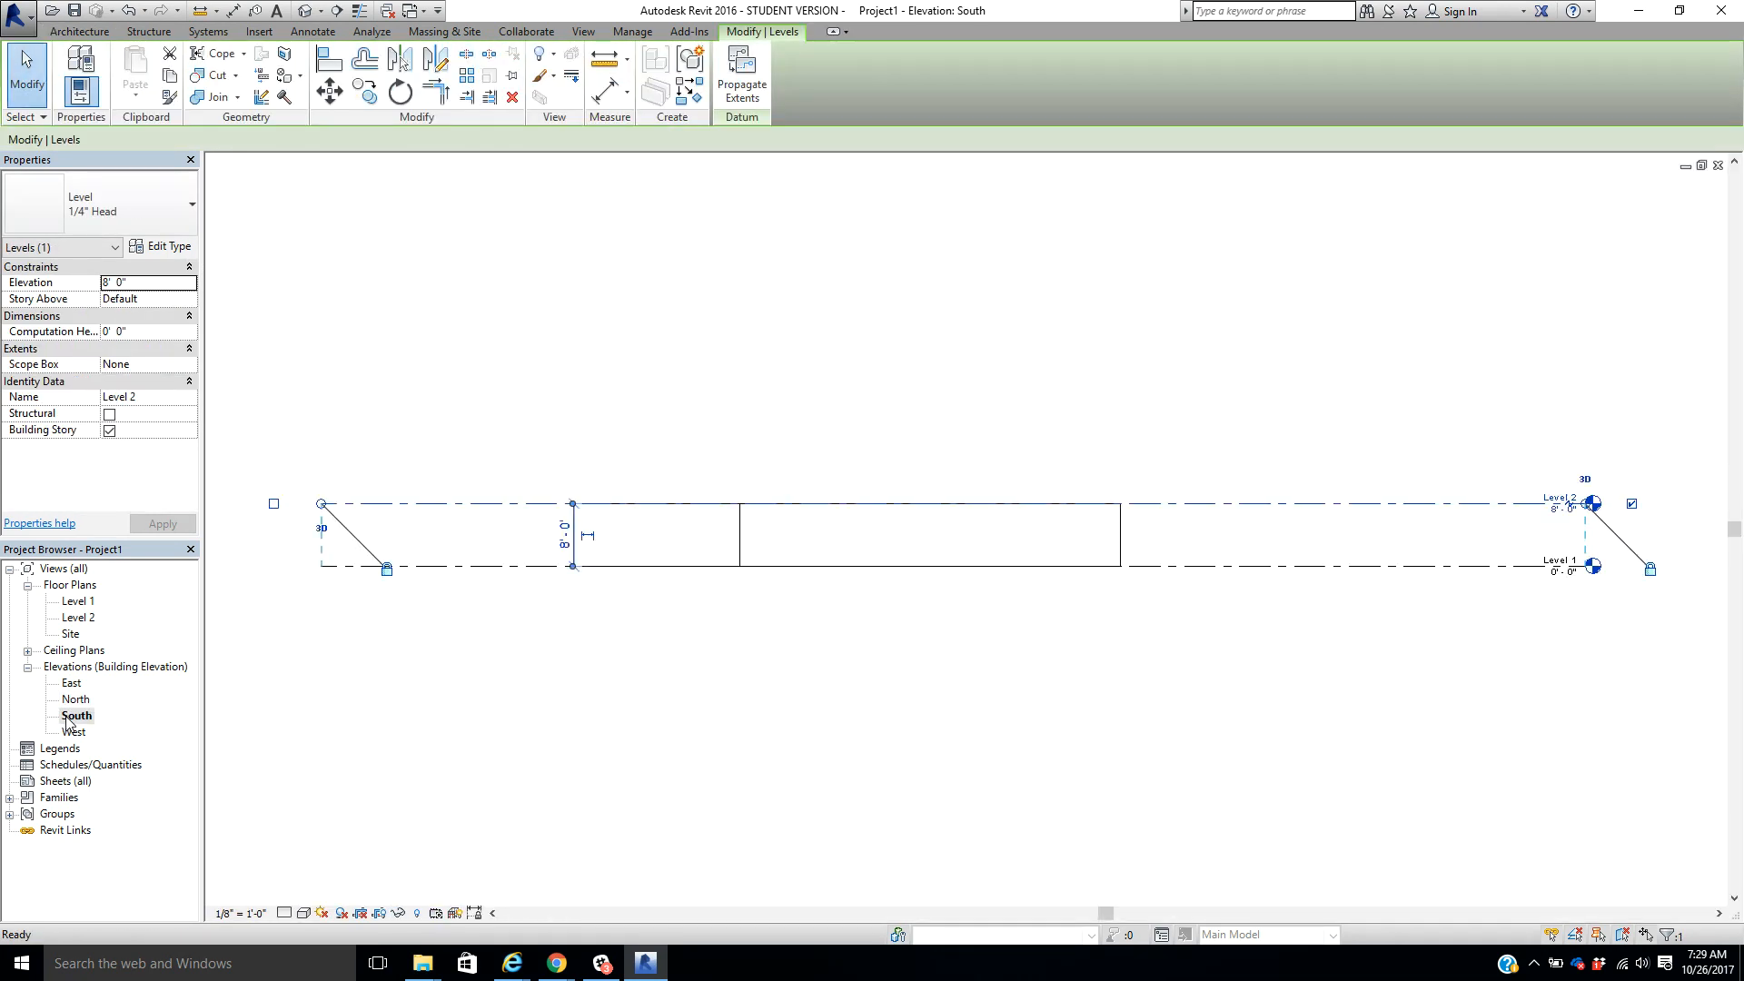
pyautogui.doubleClick(73, 732)
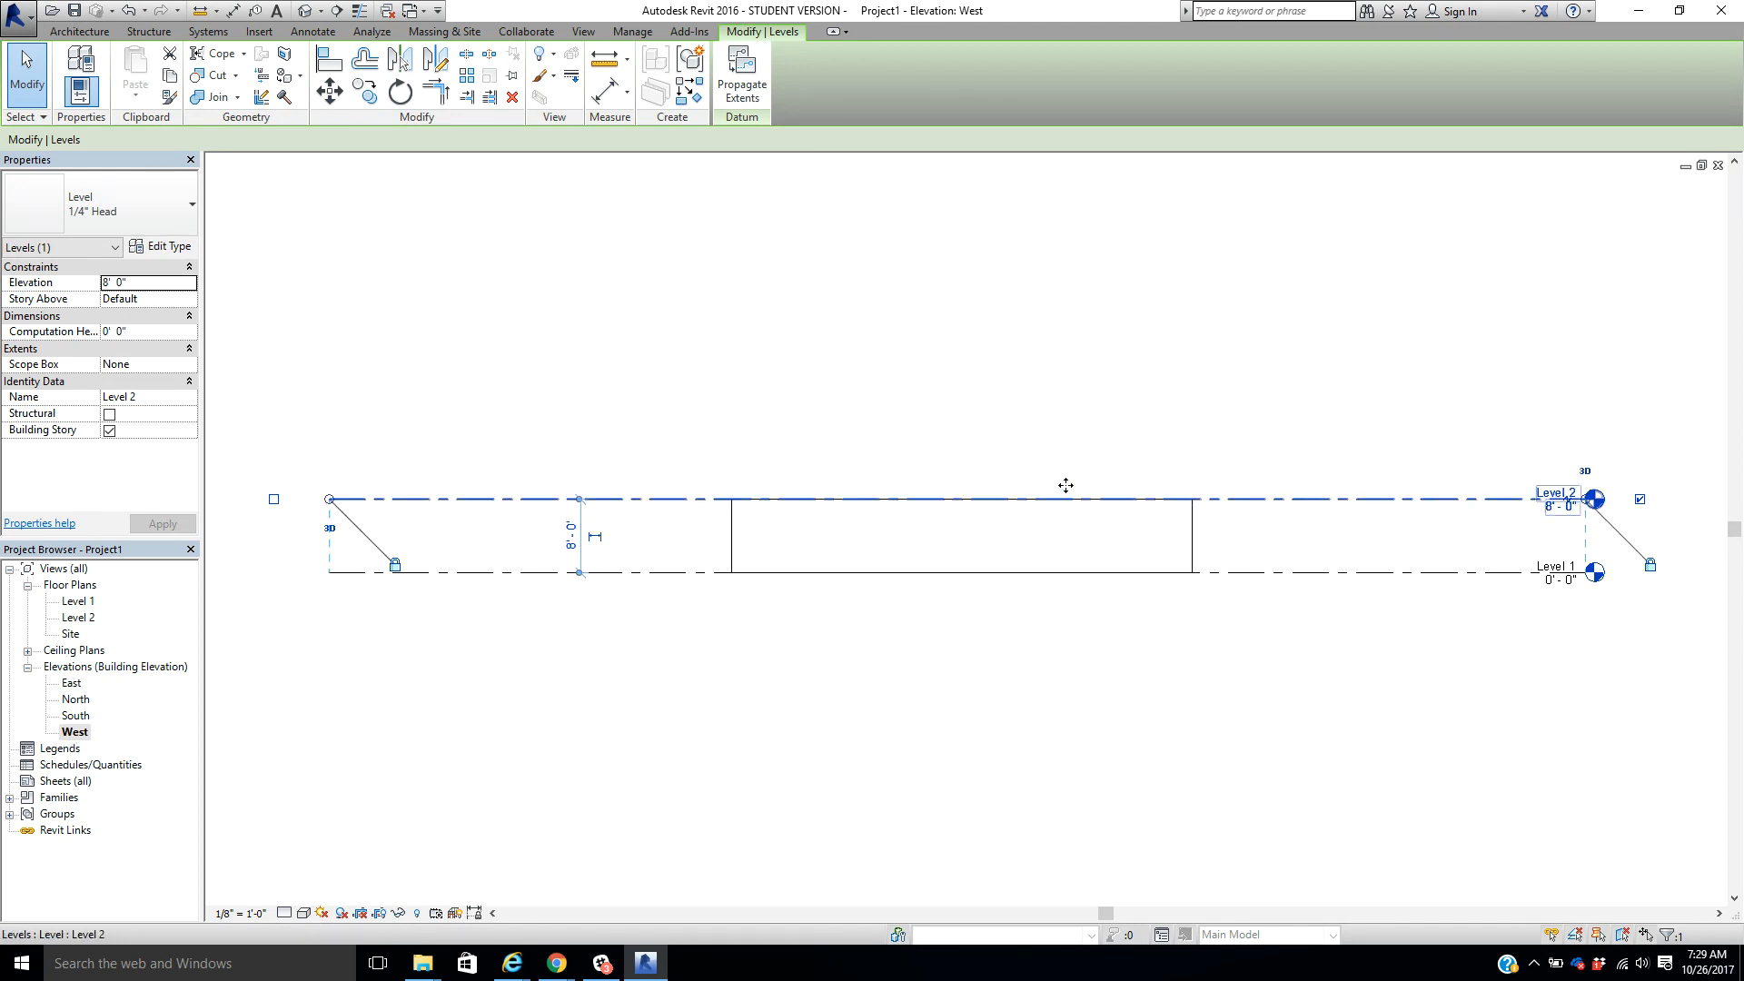
# Step: Start a Roof by Footprint from the Level 1 floor plan and move the roof to Level 2
pyautogui.doubleClick(76, 602)
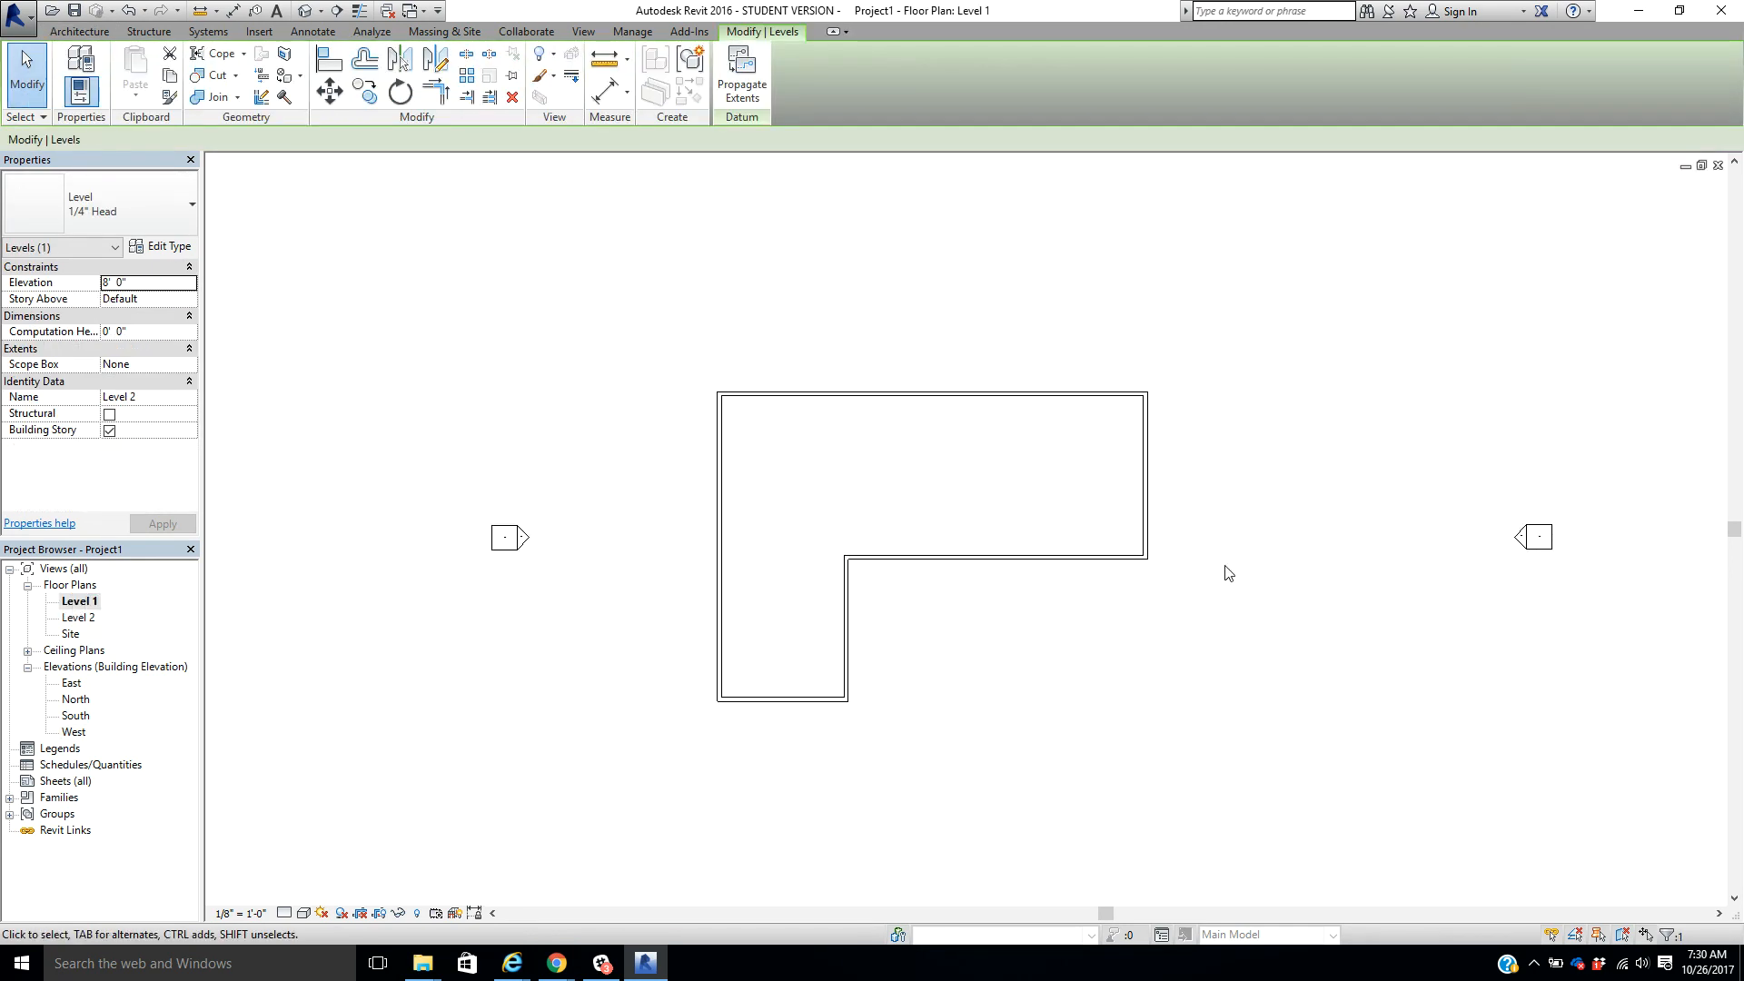
pyautogui.scroll(3, 1226, 556)
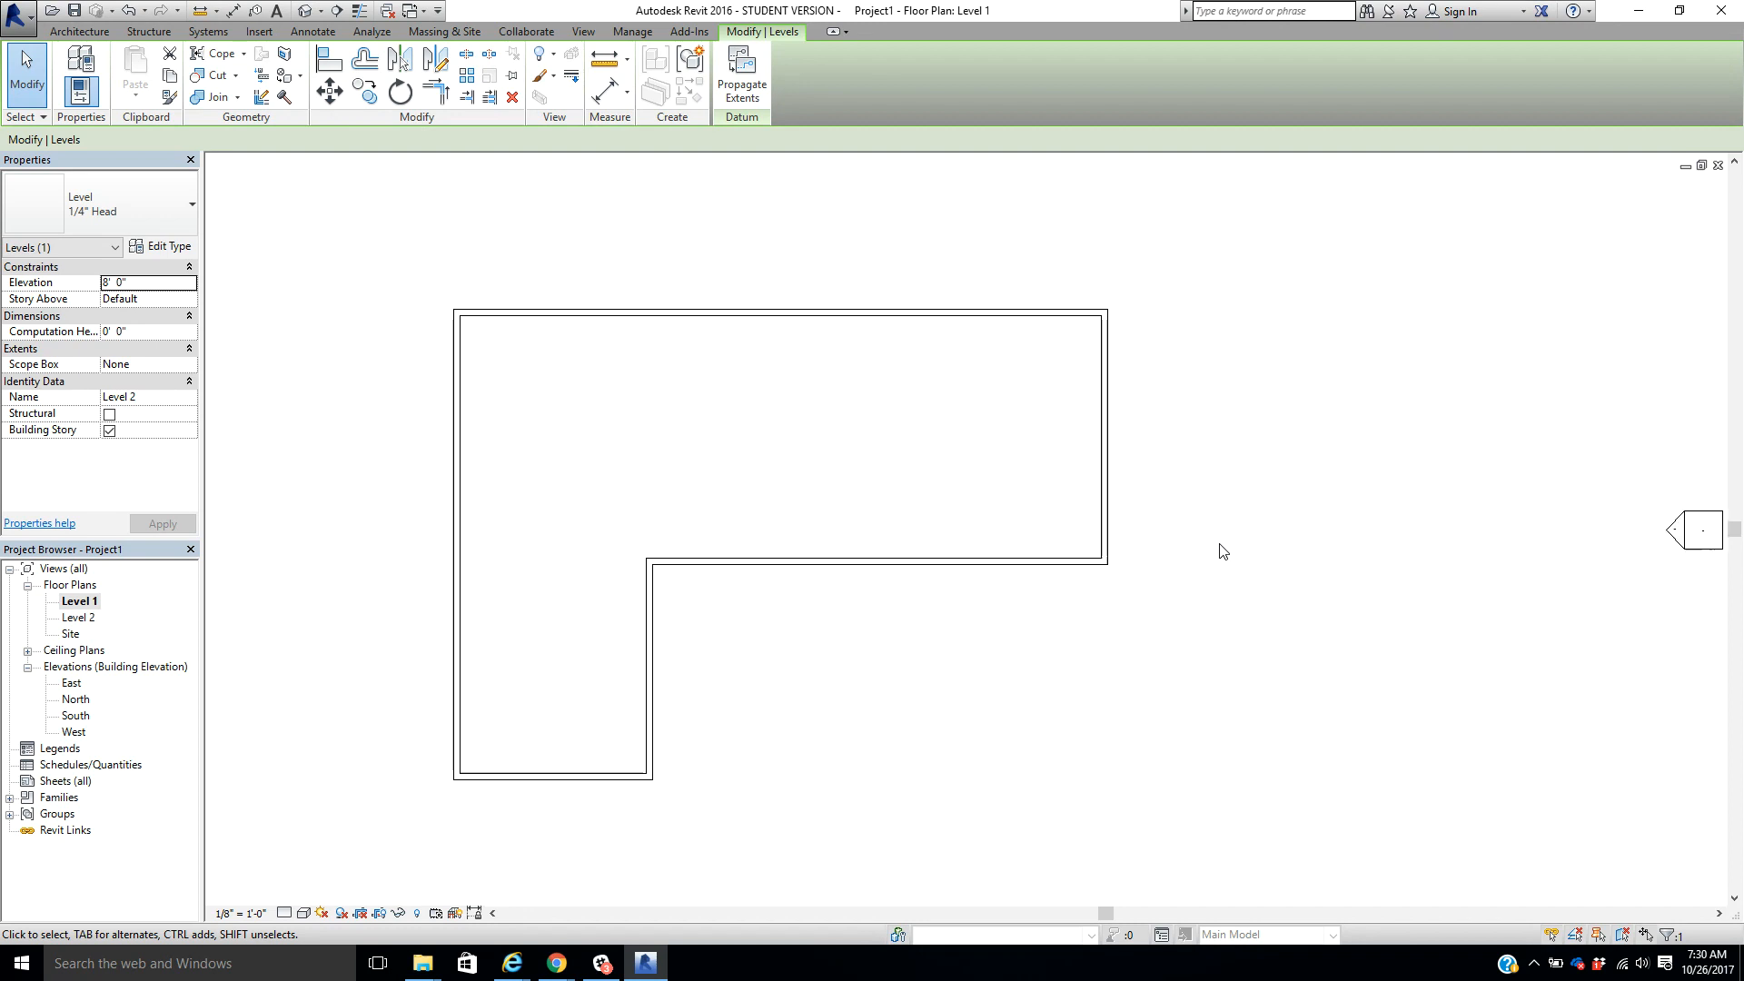
pyautogui.click(933, 623)
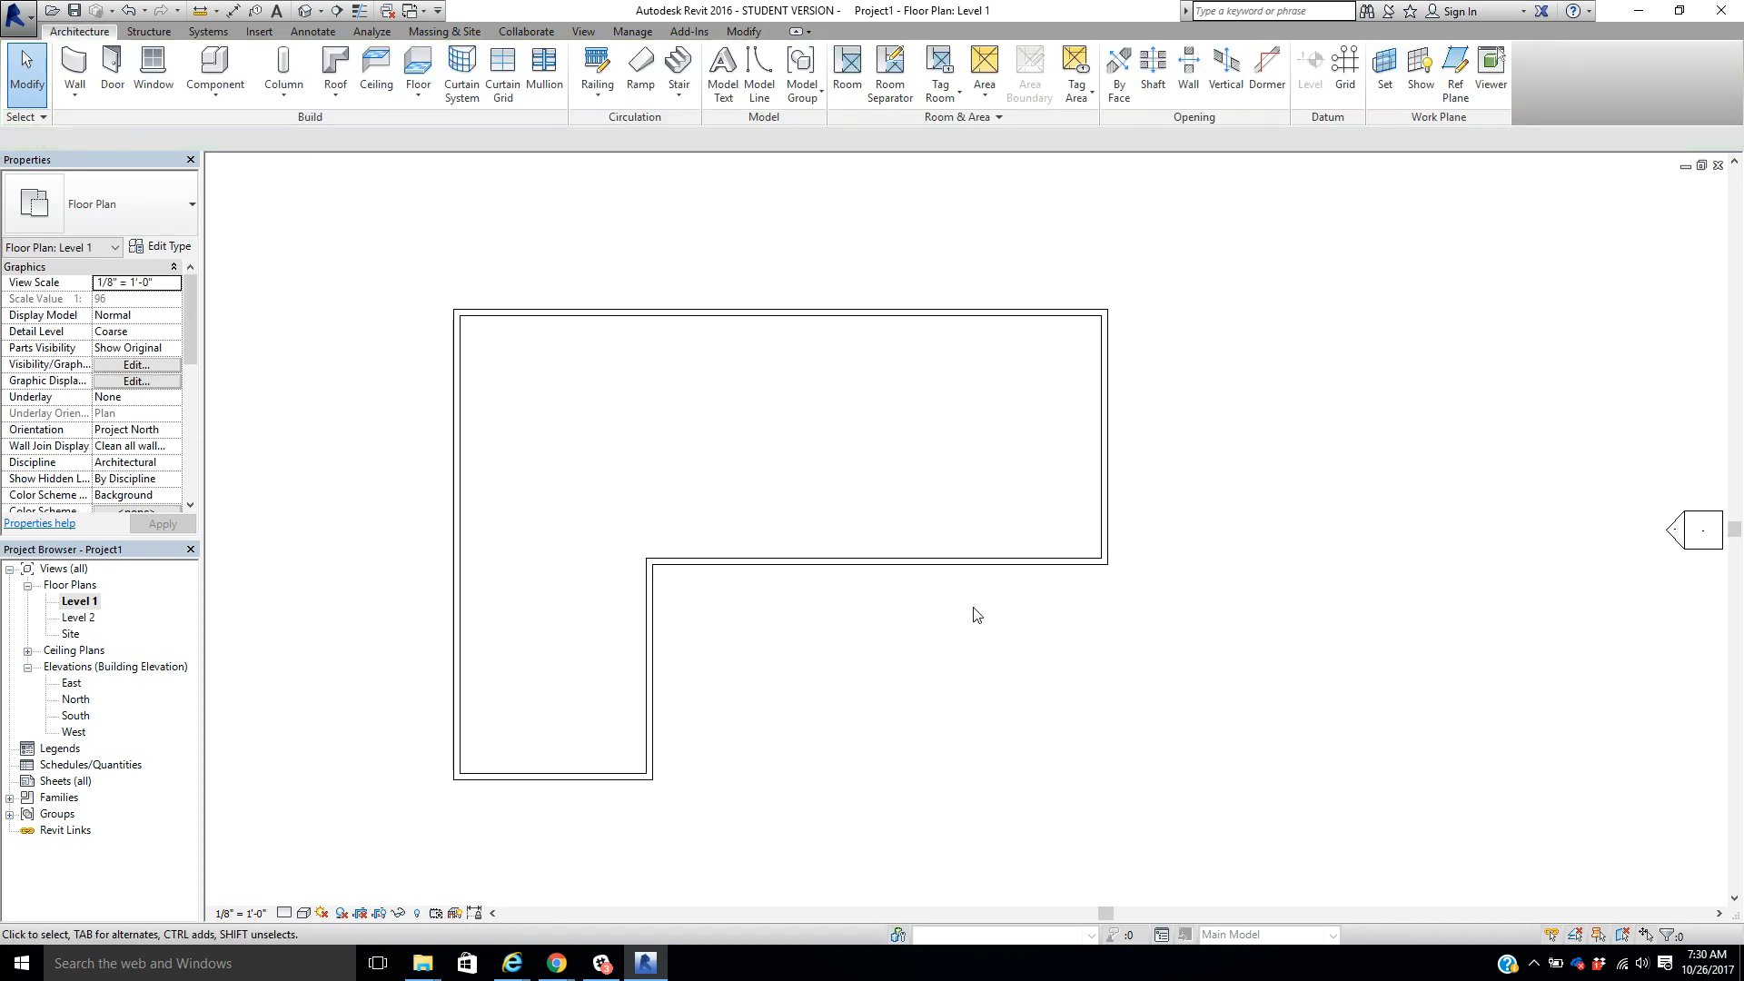
pyautogui.moveTo(936, 630)
pyautogui.mouseDown(button='middle')
pyautogui.moveTo(1054, 611)
pyautogui.moveTo(1039, 611)
pyautogui.mouseUp(button='middle')
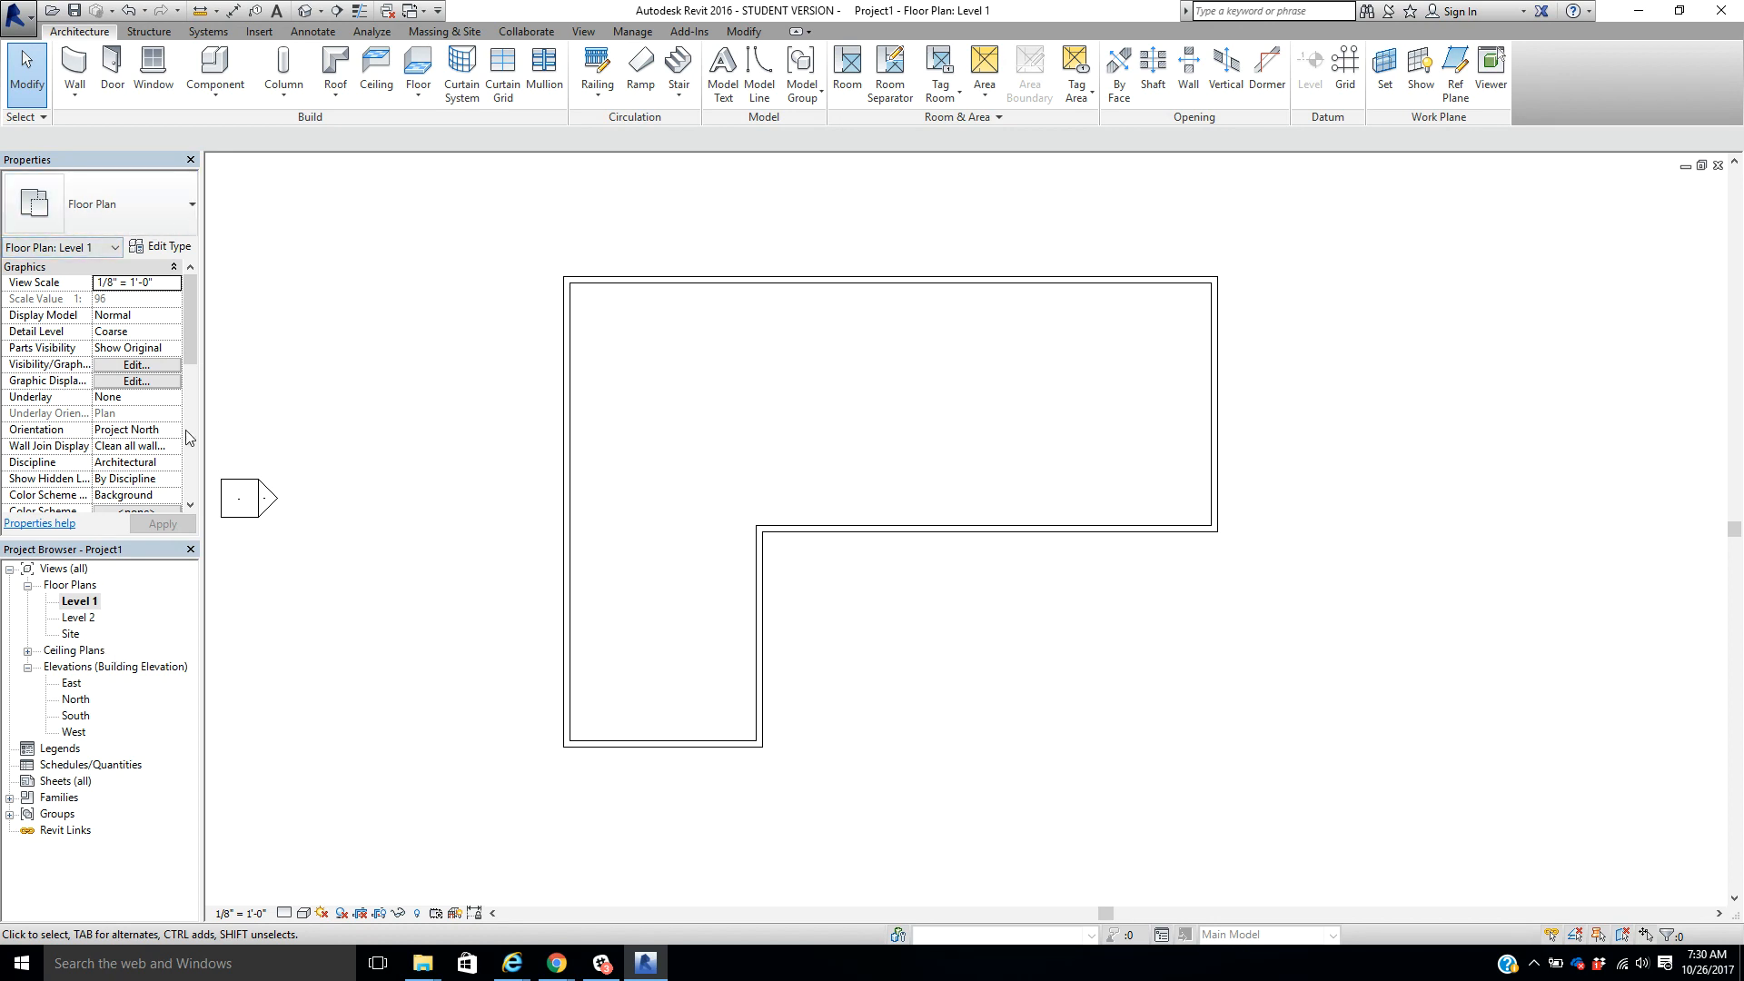
pyautogui.click(336, 89)
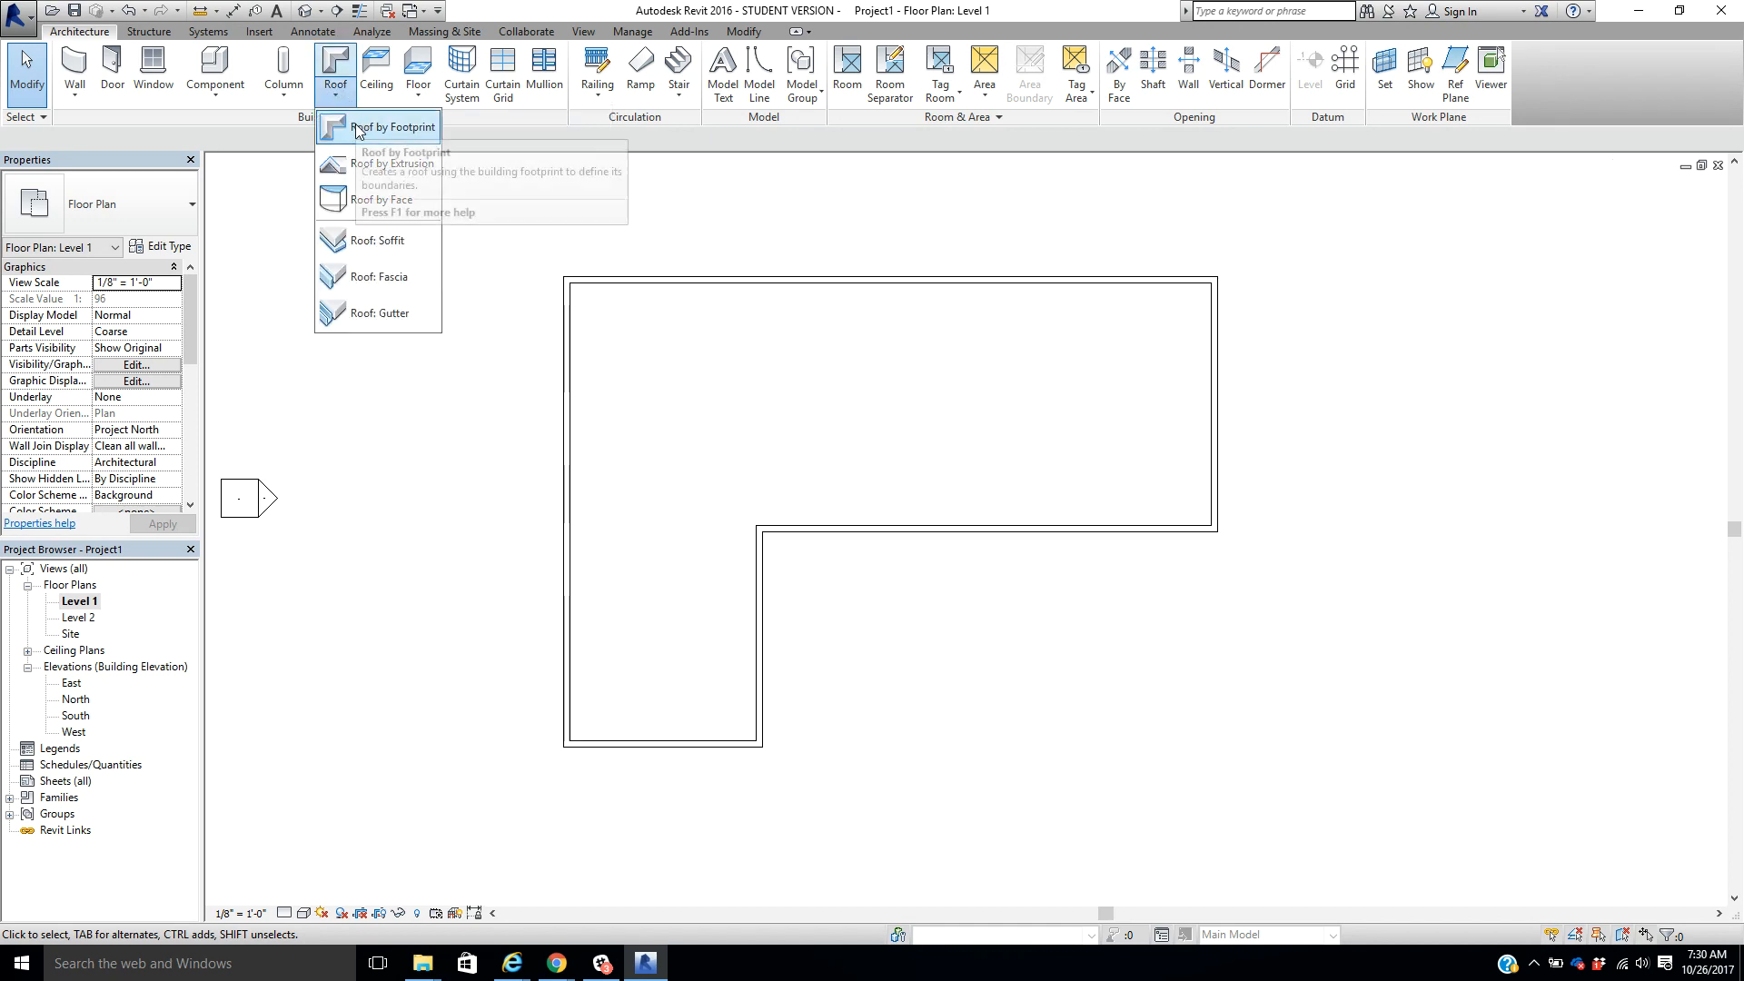
pyautogui.click(359, 127)
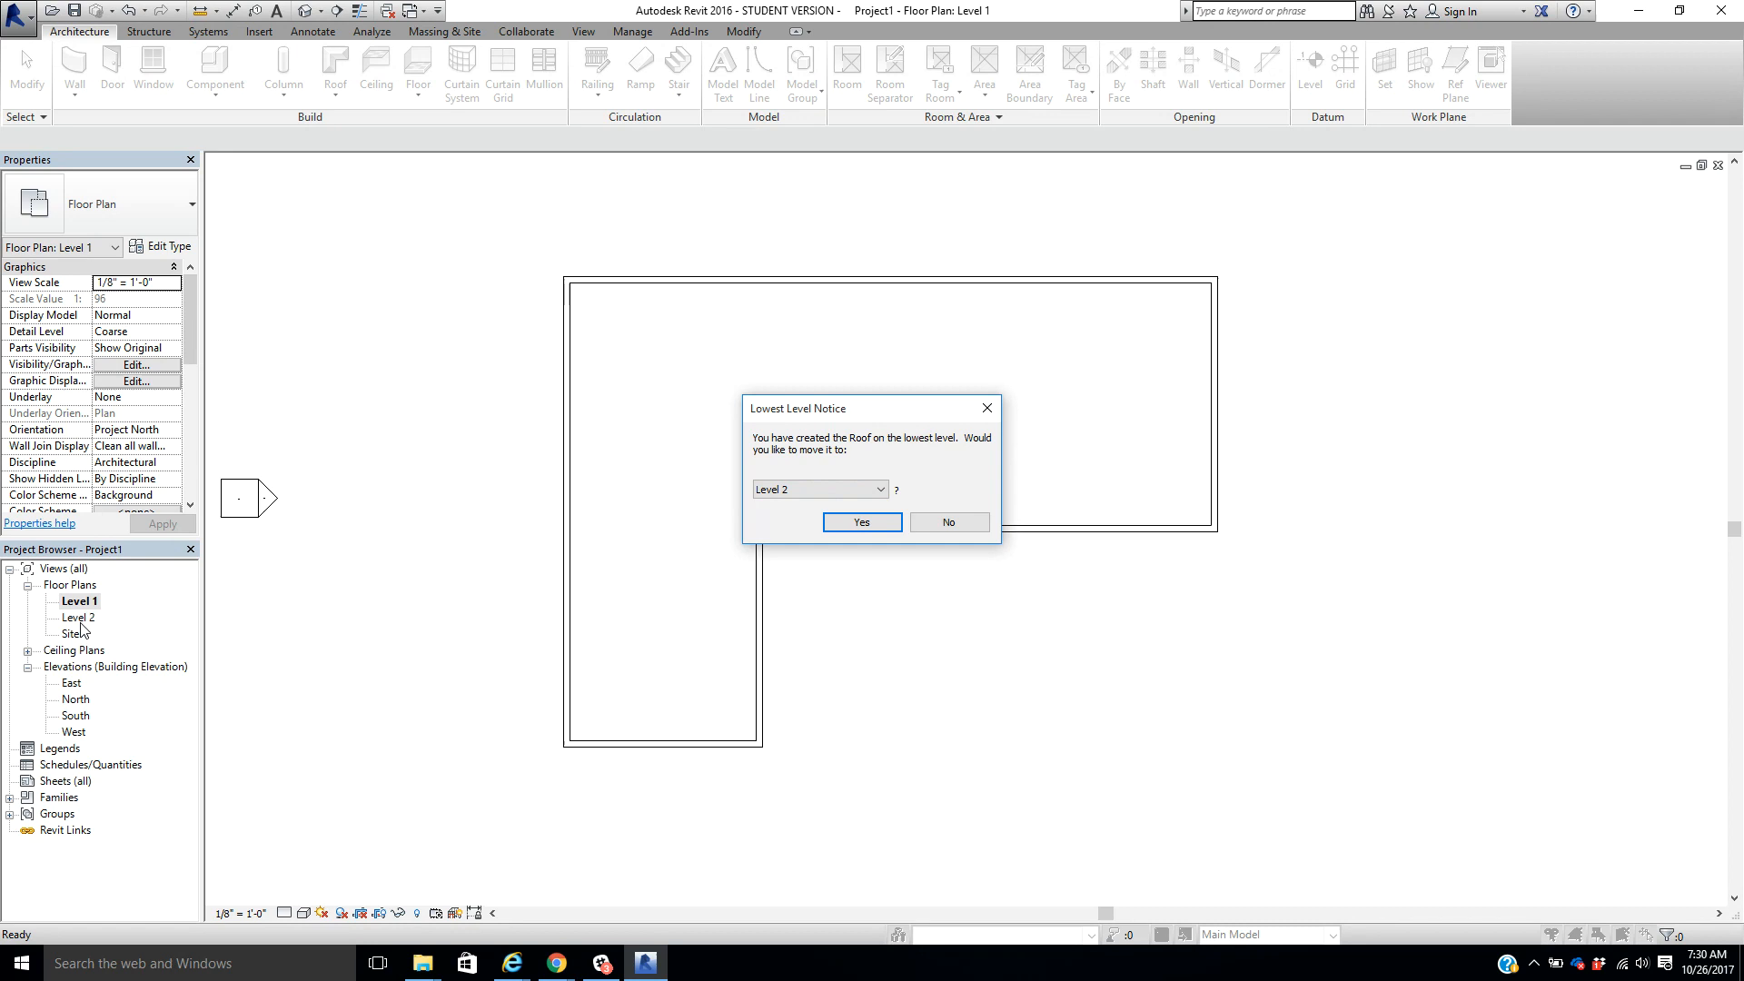
pyautogui.click(859, 525)
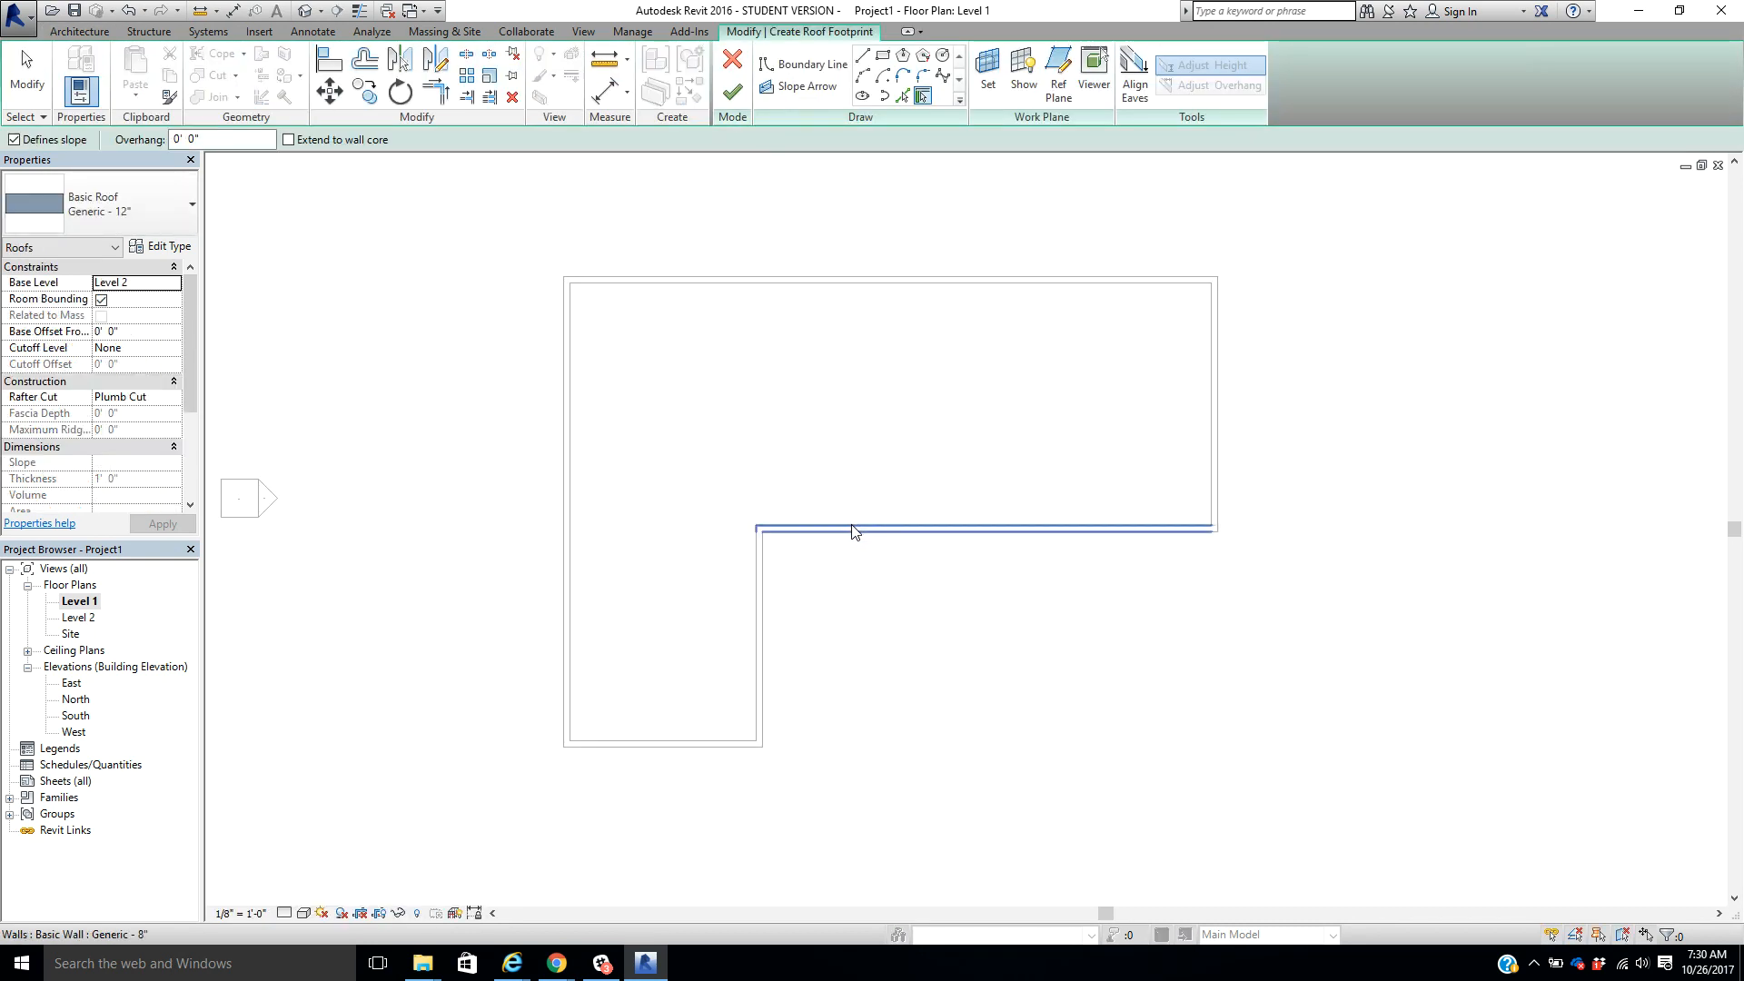
# Step: Choose the roof type Wood Rafter 8" - Asphalt Shingle - Insulated and set the overhang to 2'
pyautogui.click(150, 200)
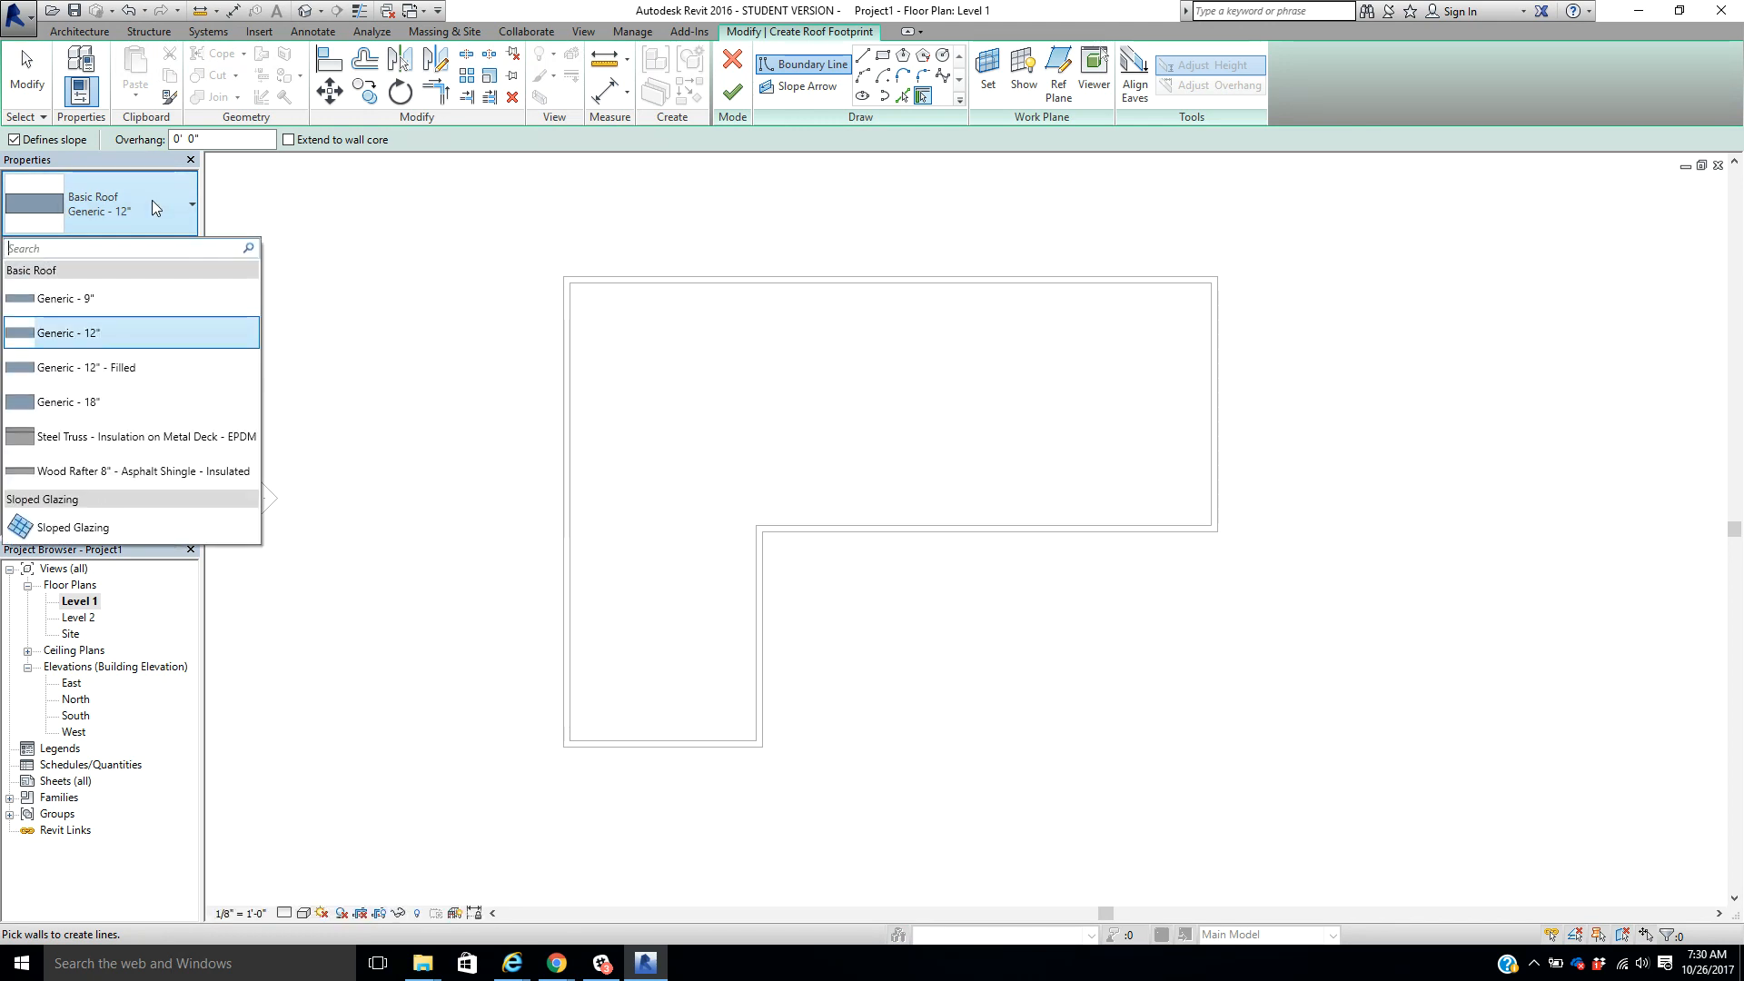
pyautogui.click(158, 478)
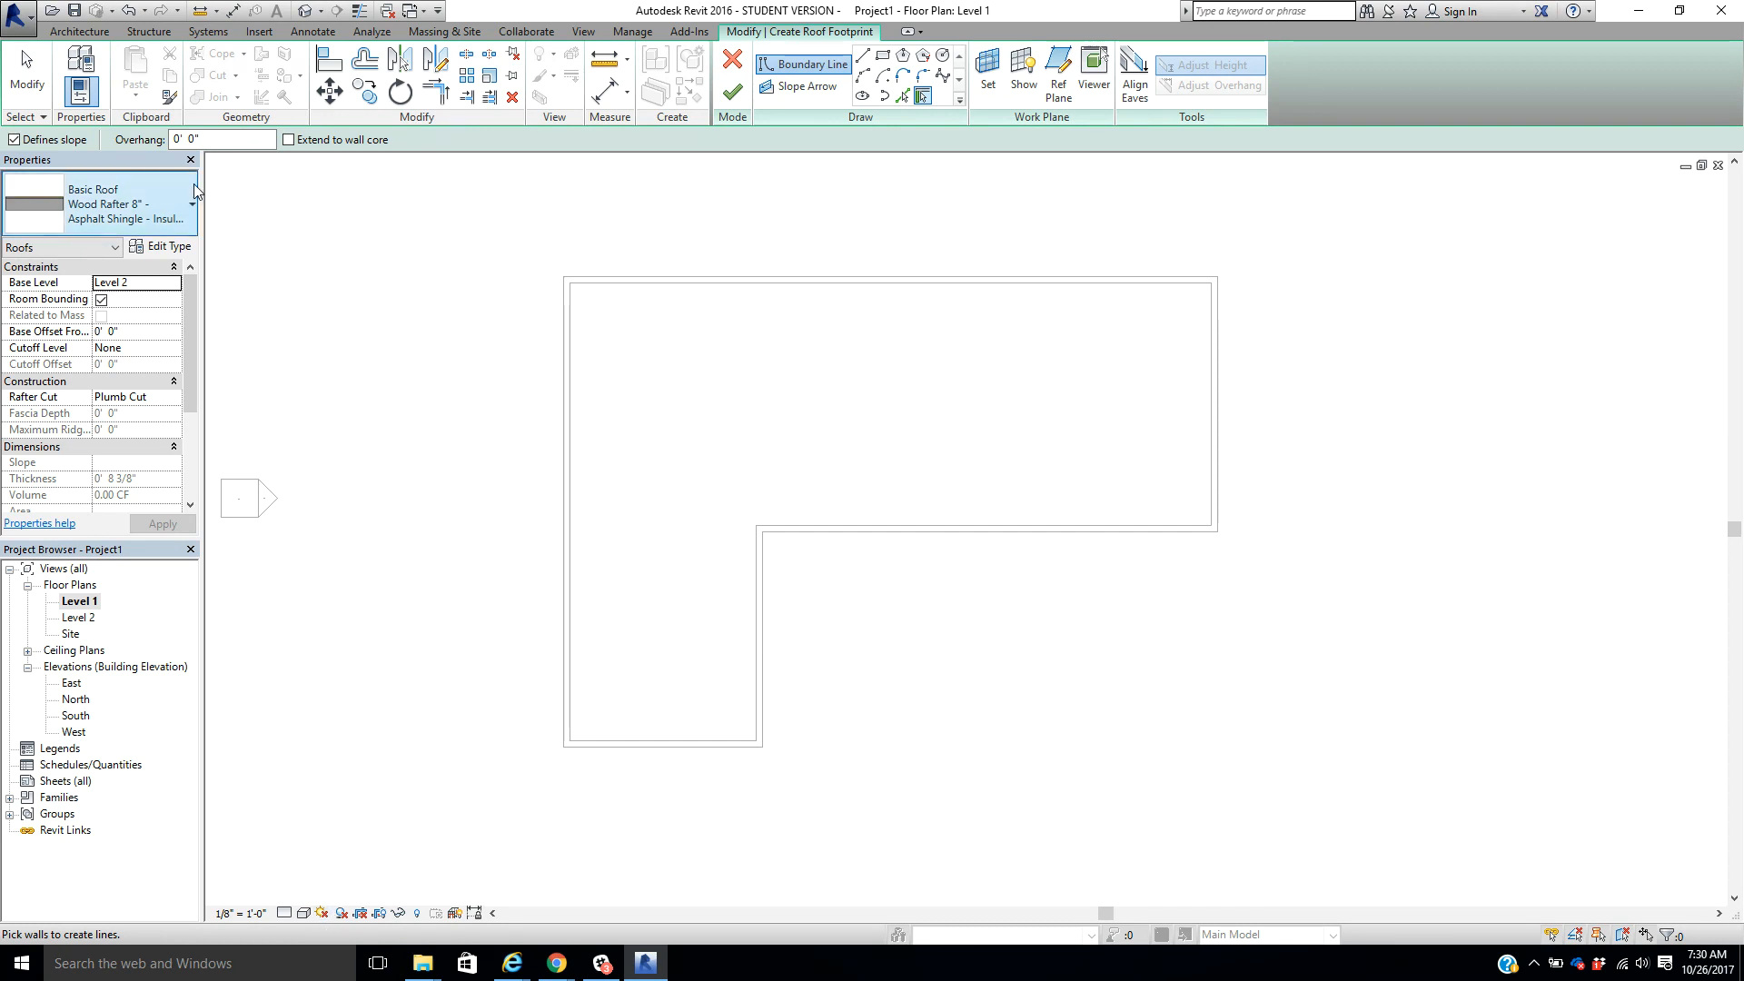
pyautogui.doubleClick(178, 138)
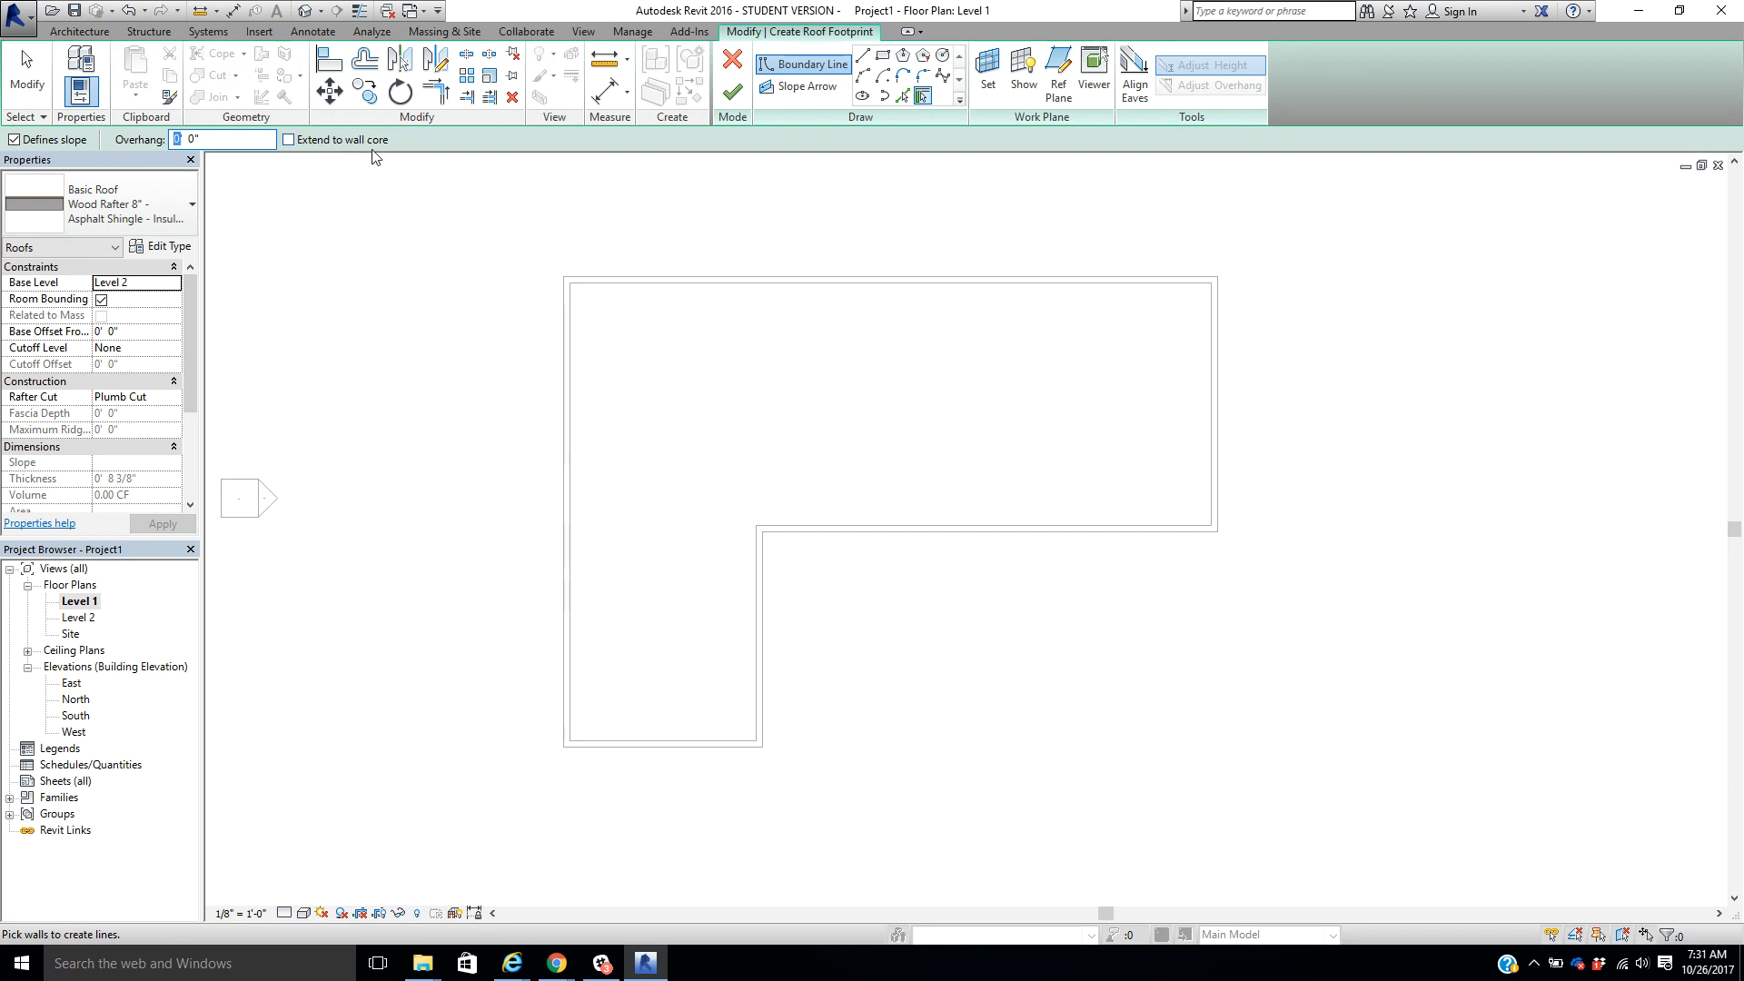
pyautogui.write('2')
pyautogui.press('Return')
# Step: Pick all six exterior walls of the L-shaped building as slope-defining roof boundary lines to form a closed footprint
pyautogui.click(777, 280)
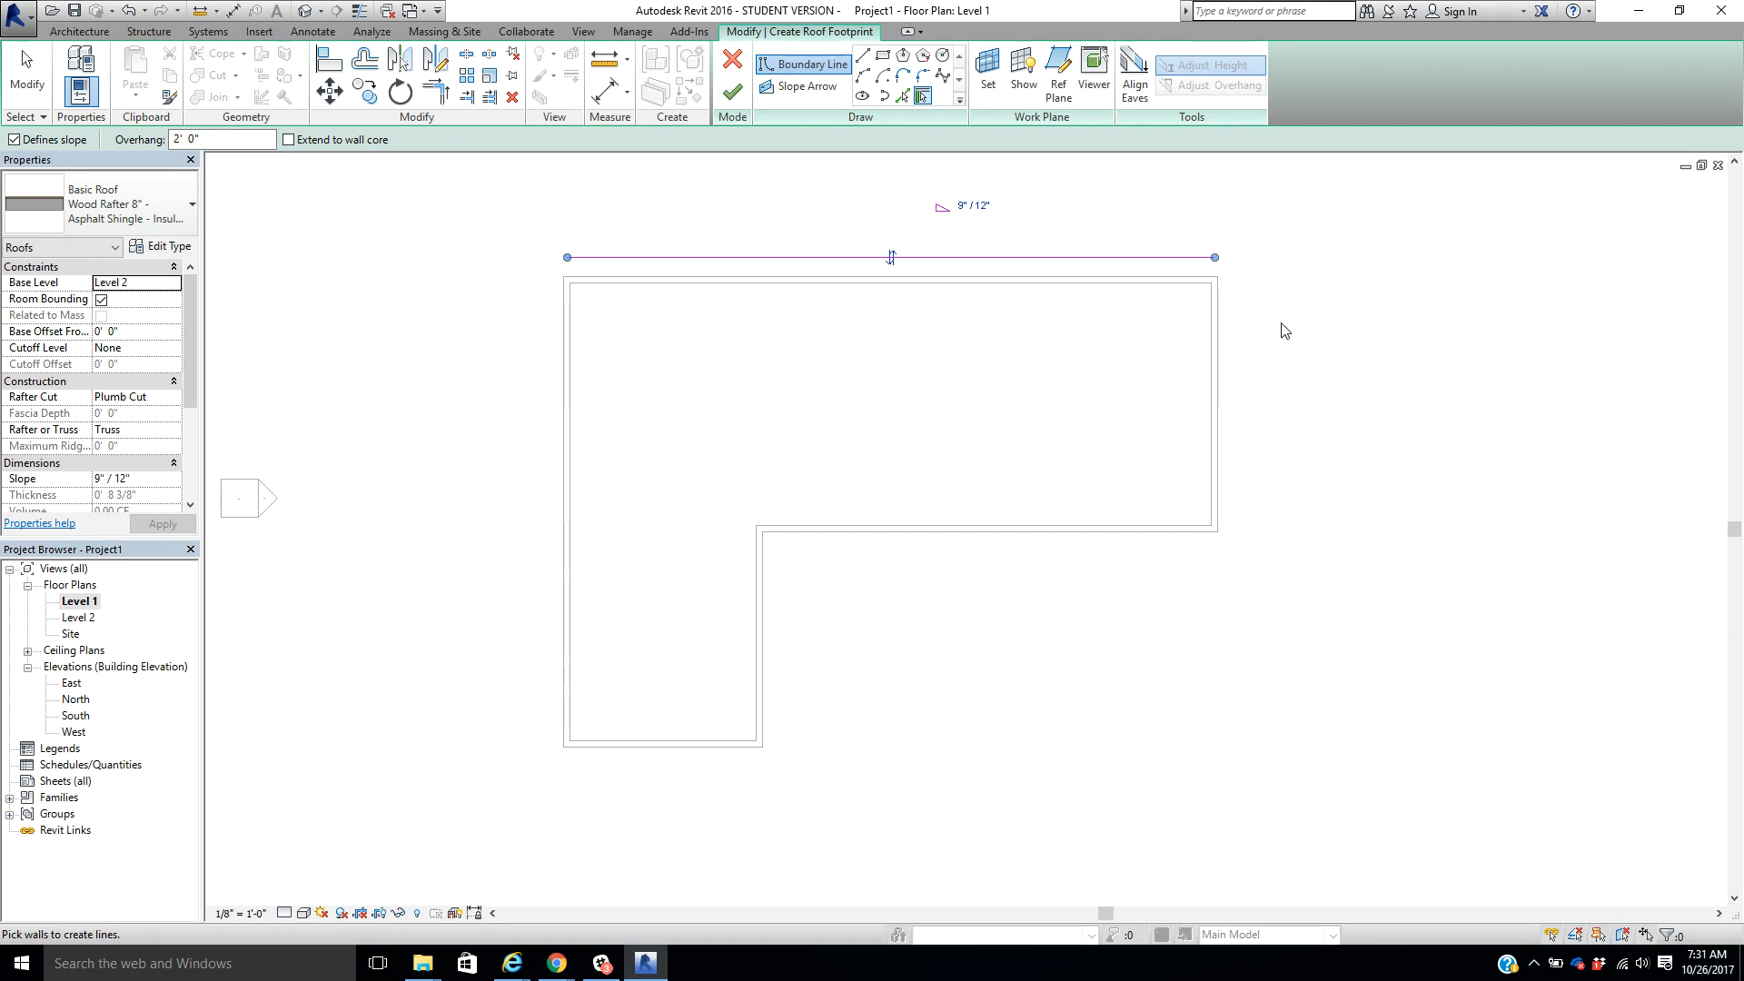
pyautogui.click(1217, 337)
pyautogui.click(1171, 548)
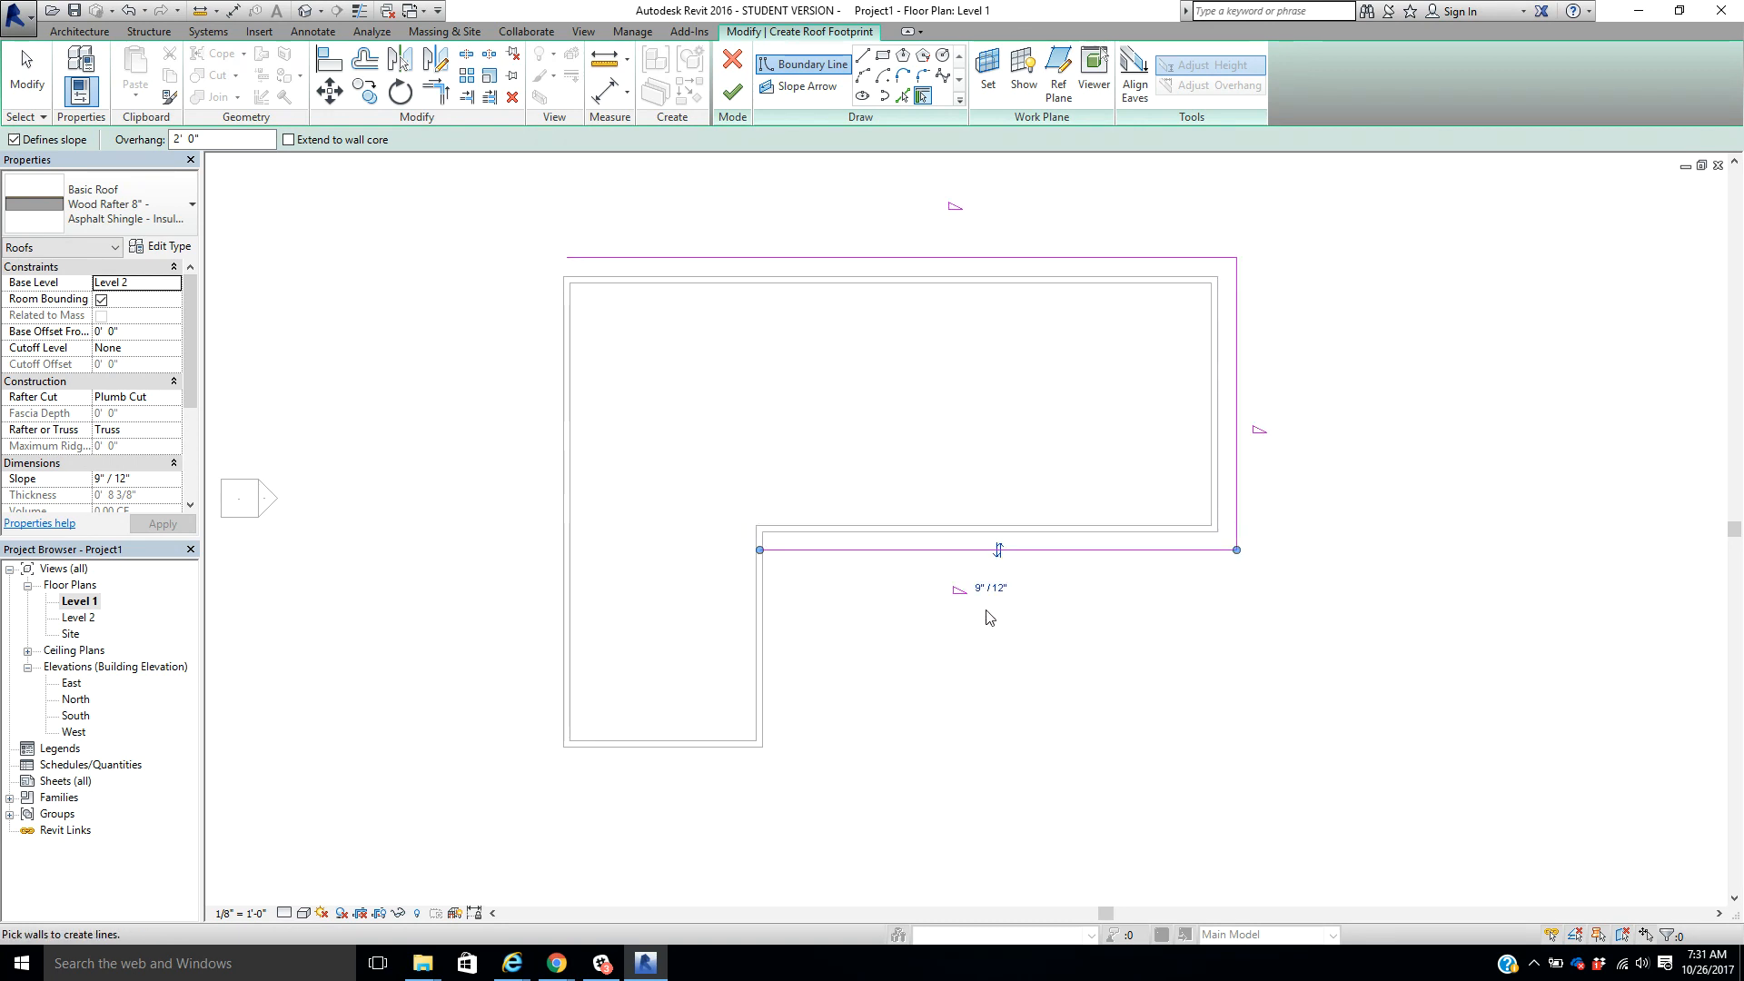
pyautogui.click(760, 652)
pyautogui.click(664, 746)
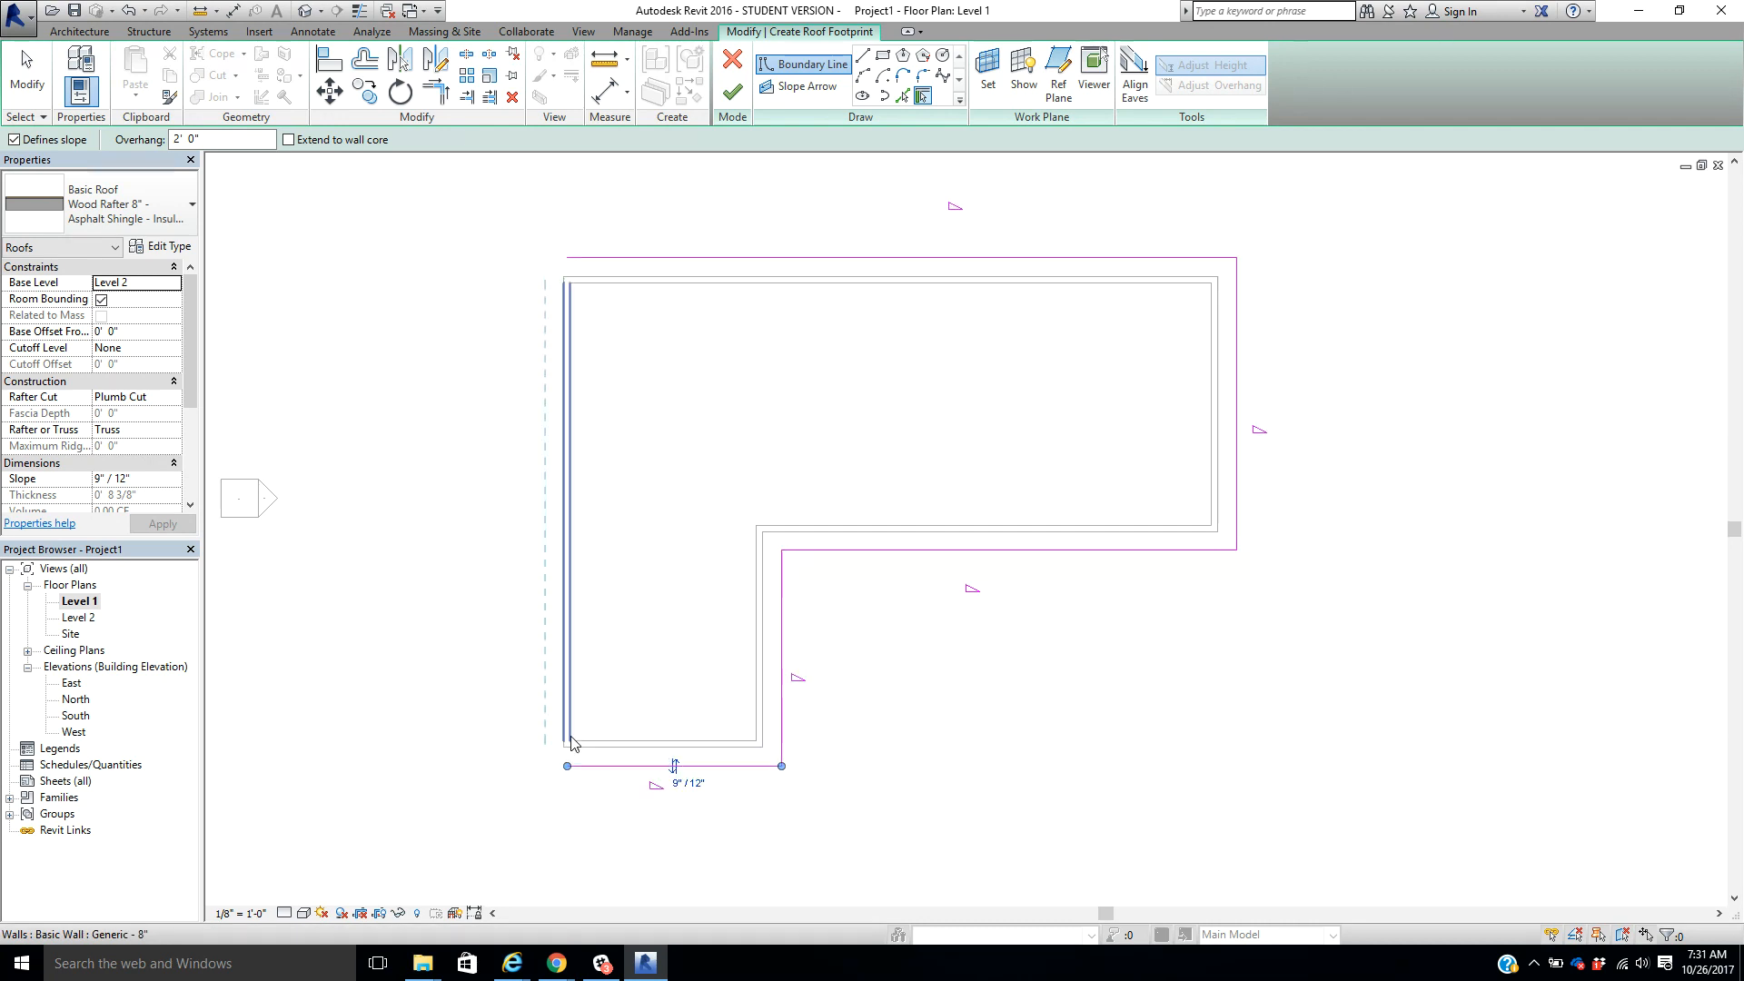
pyautogui.click(565, 704)
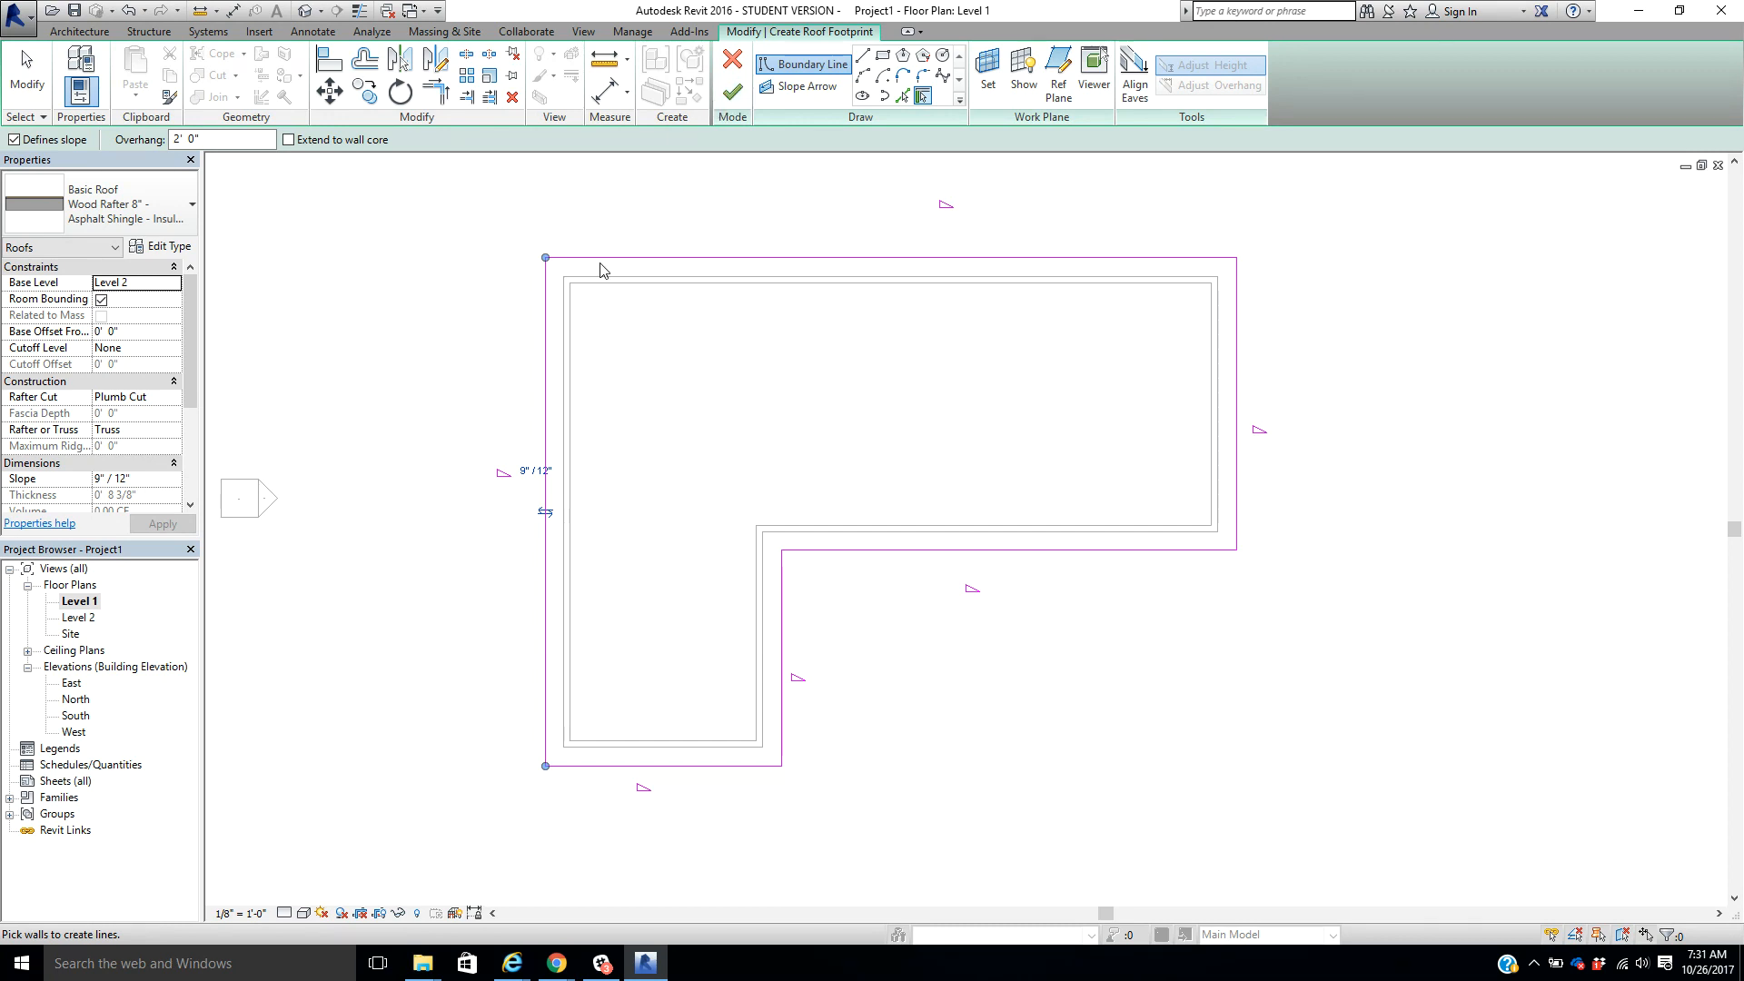
# Step: Finish the roof footprint without attaching the highlighted walls to the roof
pyautogui.moveTo(194, 396); pyautogui.dragTo(198, 470)
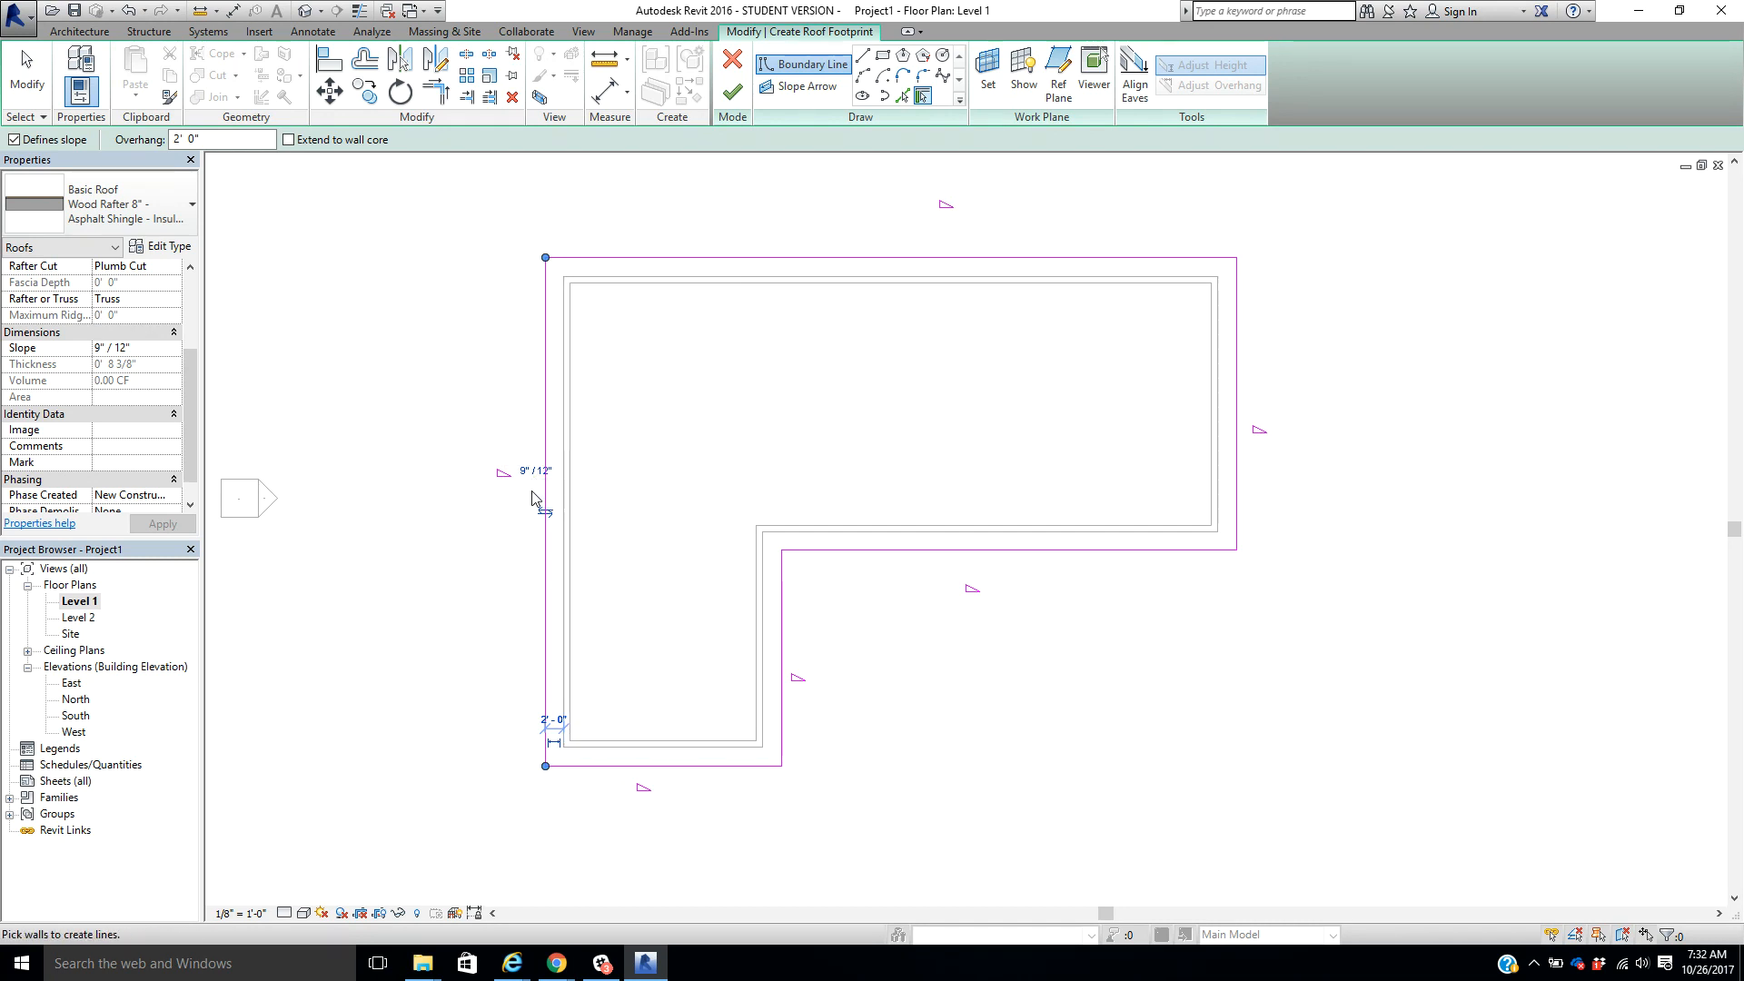
pyautogui.click(734, 93)
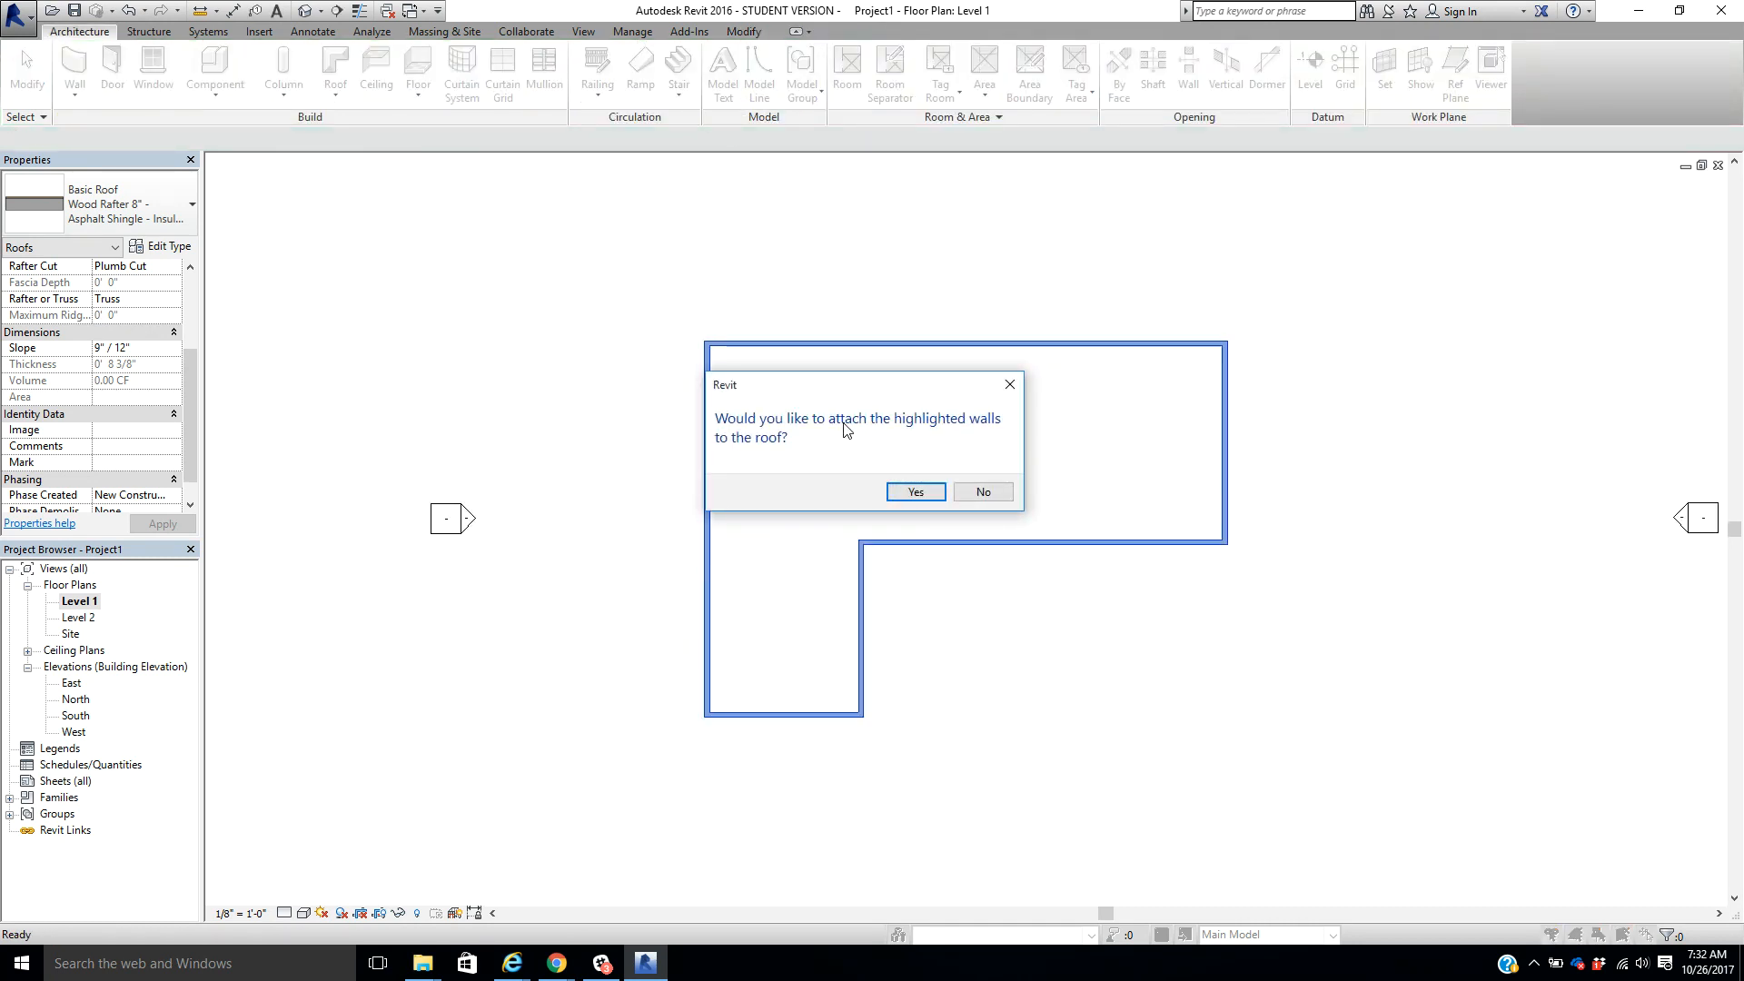
pyautogui.click(983, 492)
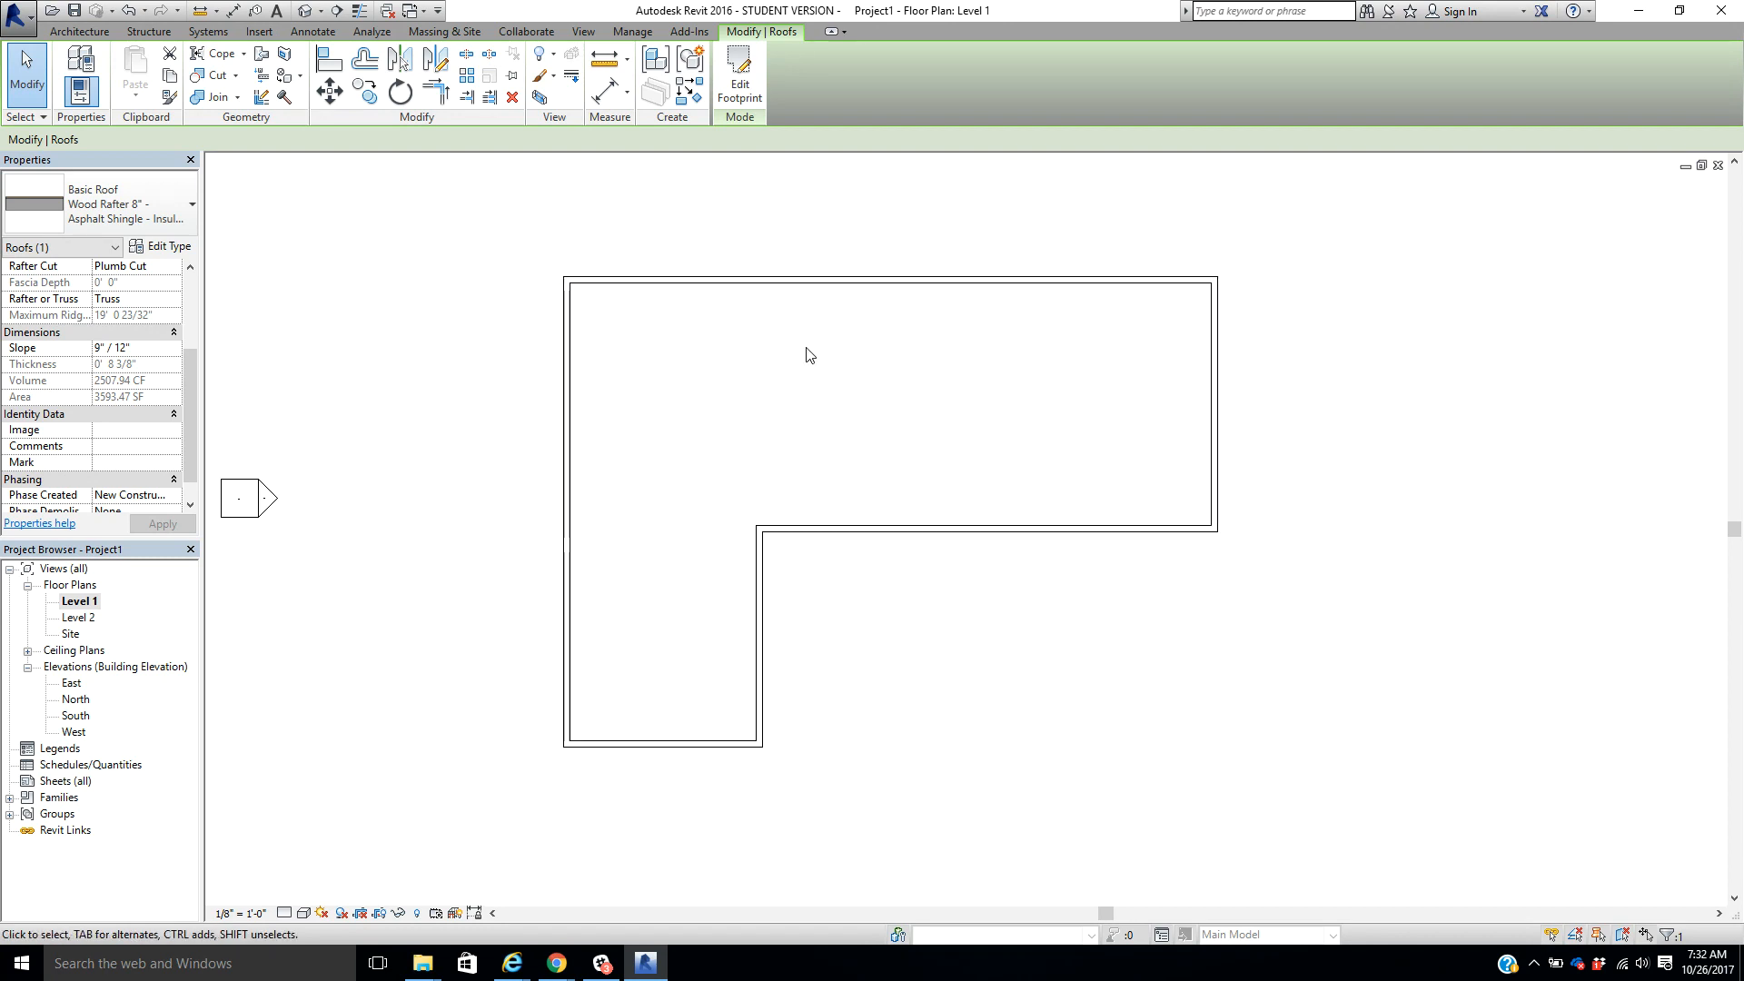
# Step: Examine the new roof in the 3D view and in the Level 2 and Level 1 floor plans, ending in 3D
pyautogui.click(304, 20)
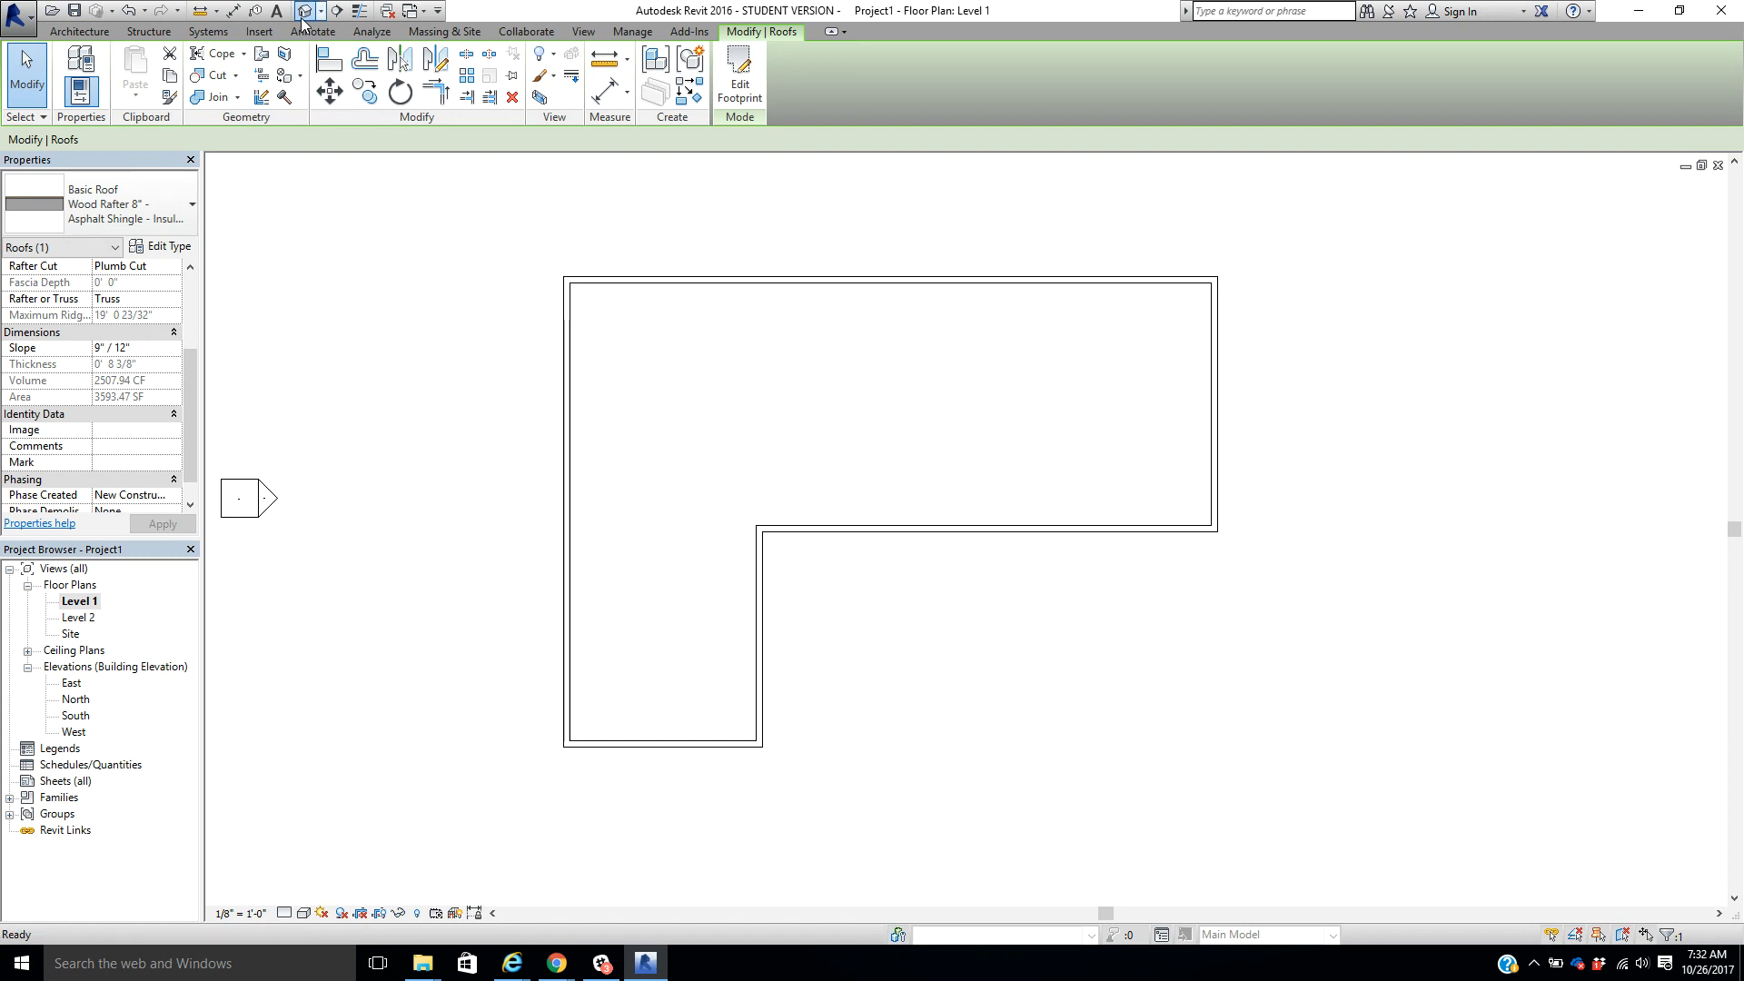
pyautogui.keyDown('shift'); pyautogui.moveTo(892, 603); pyautogui.dragTo(944, 377, button='middle'); pyautogui.keyUp('shift')
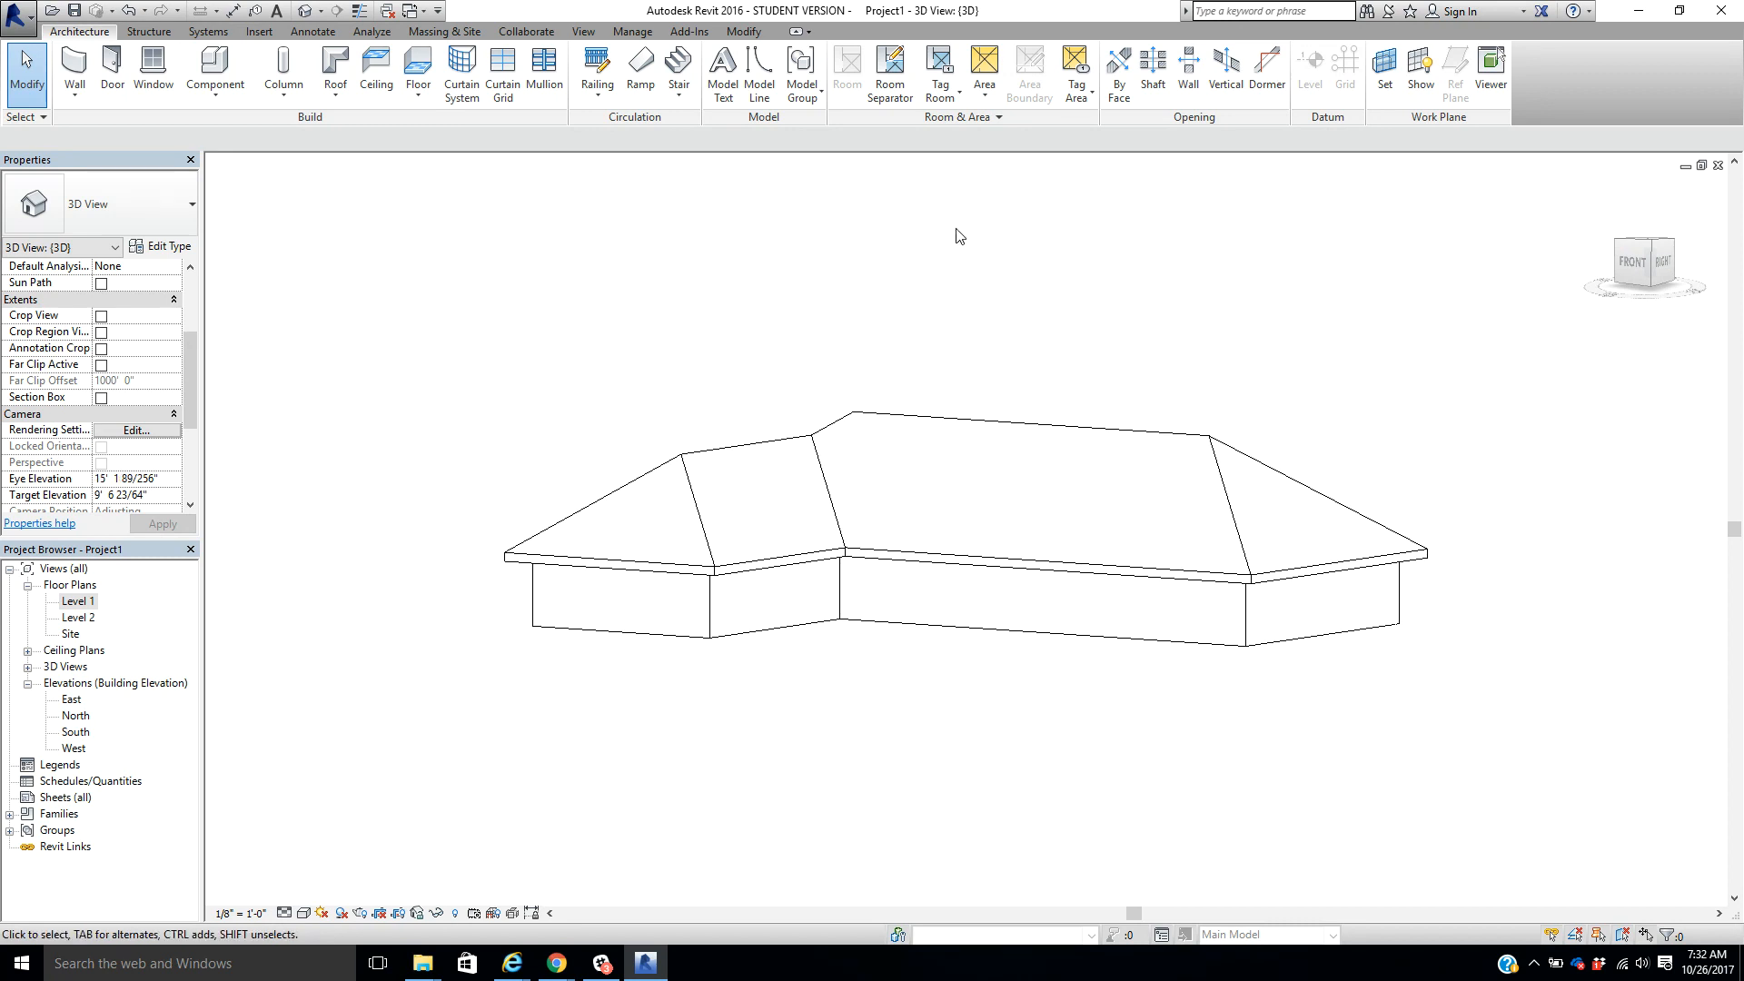
pyautogui.doubleClick(77, 621)
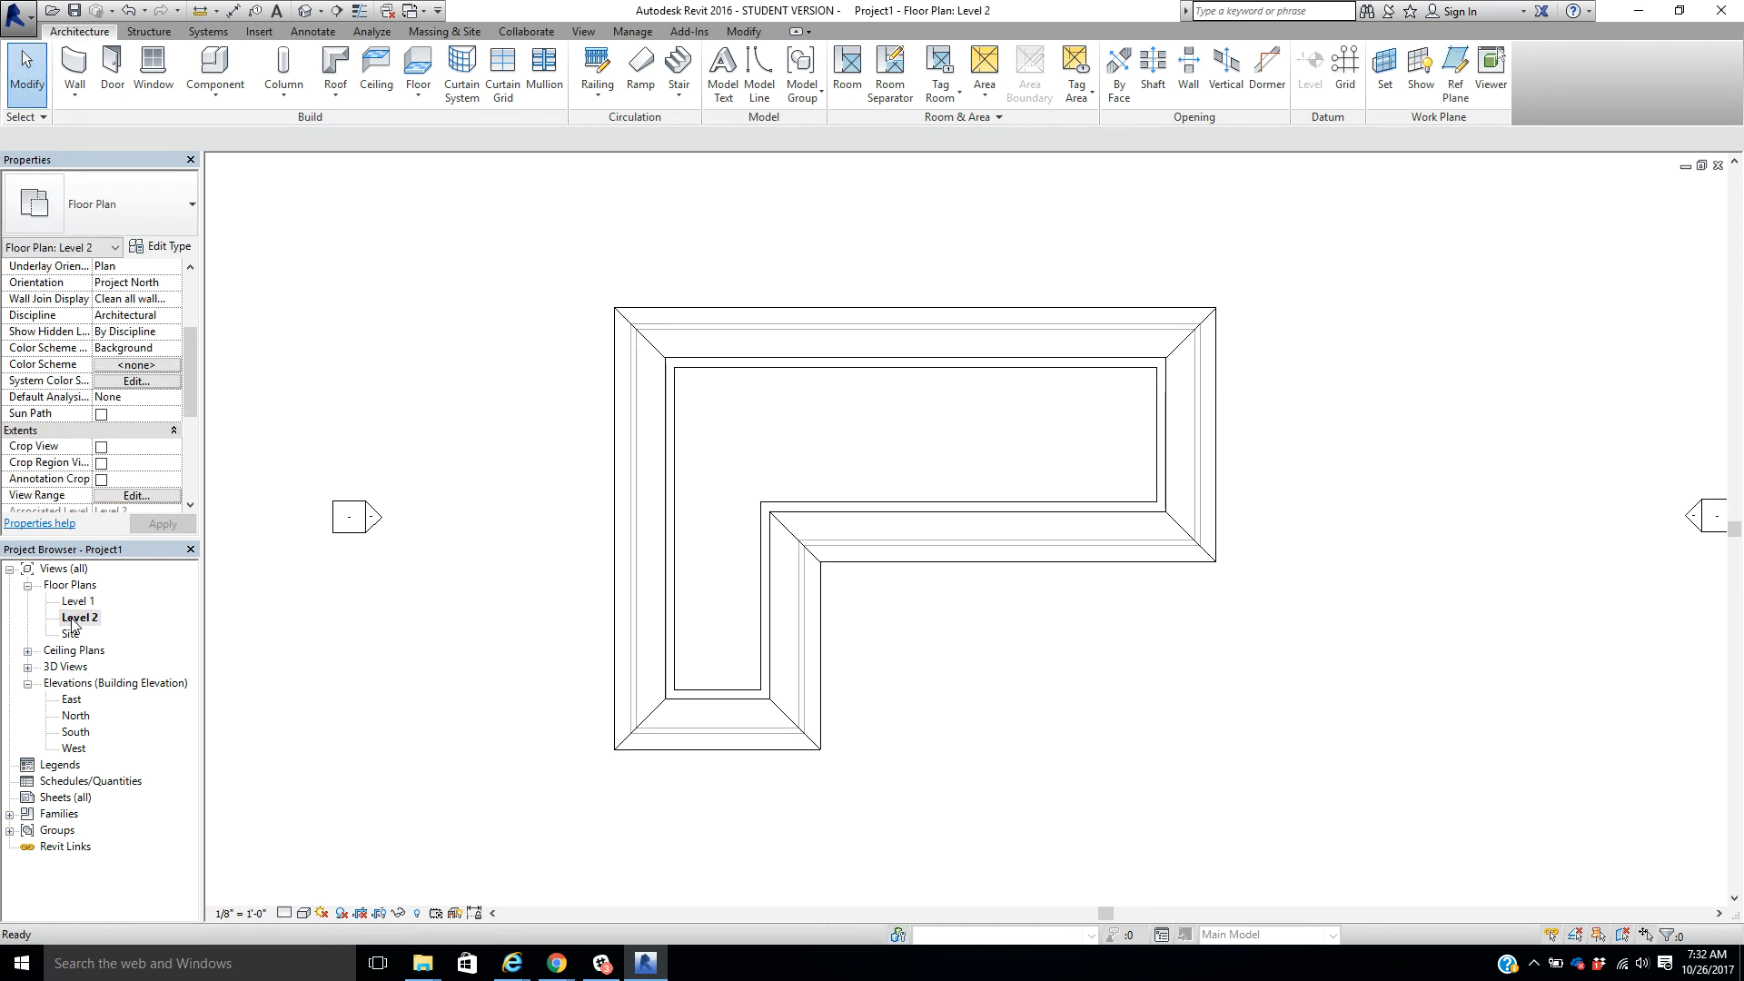
pyautogui.doubleClick(74, 601)
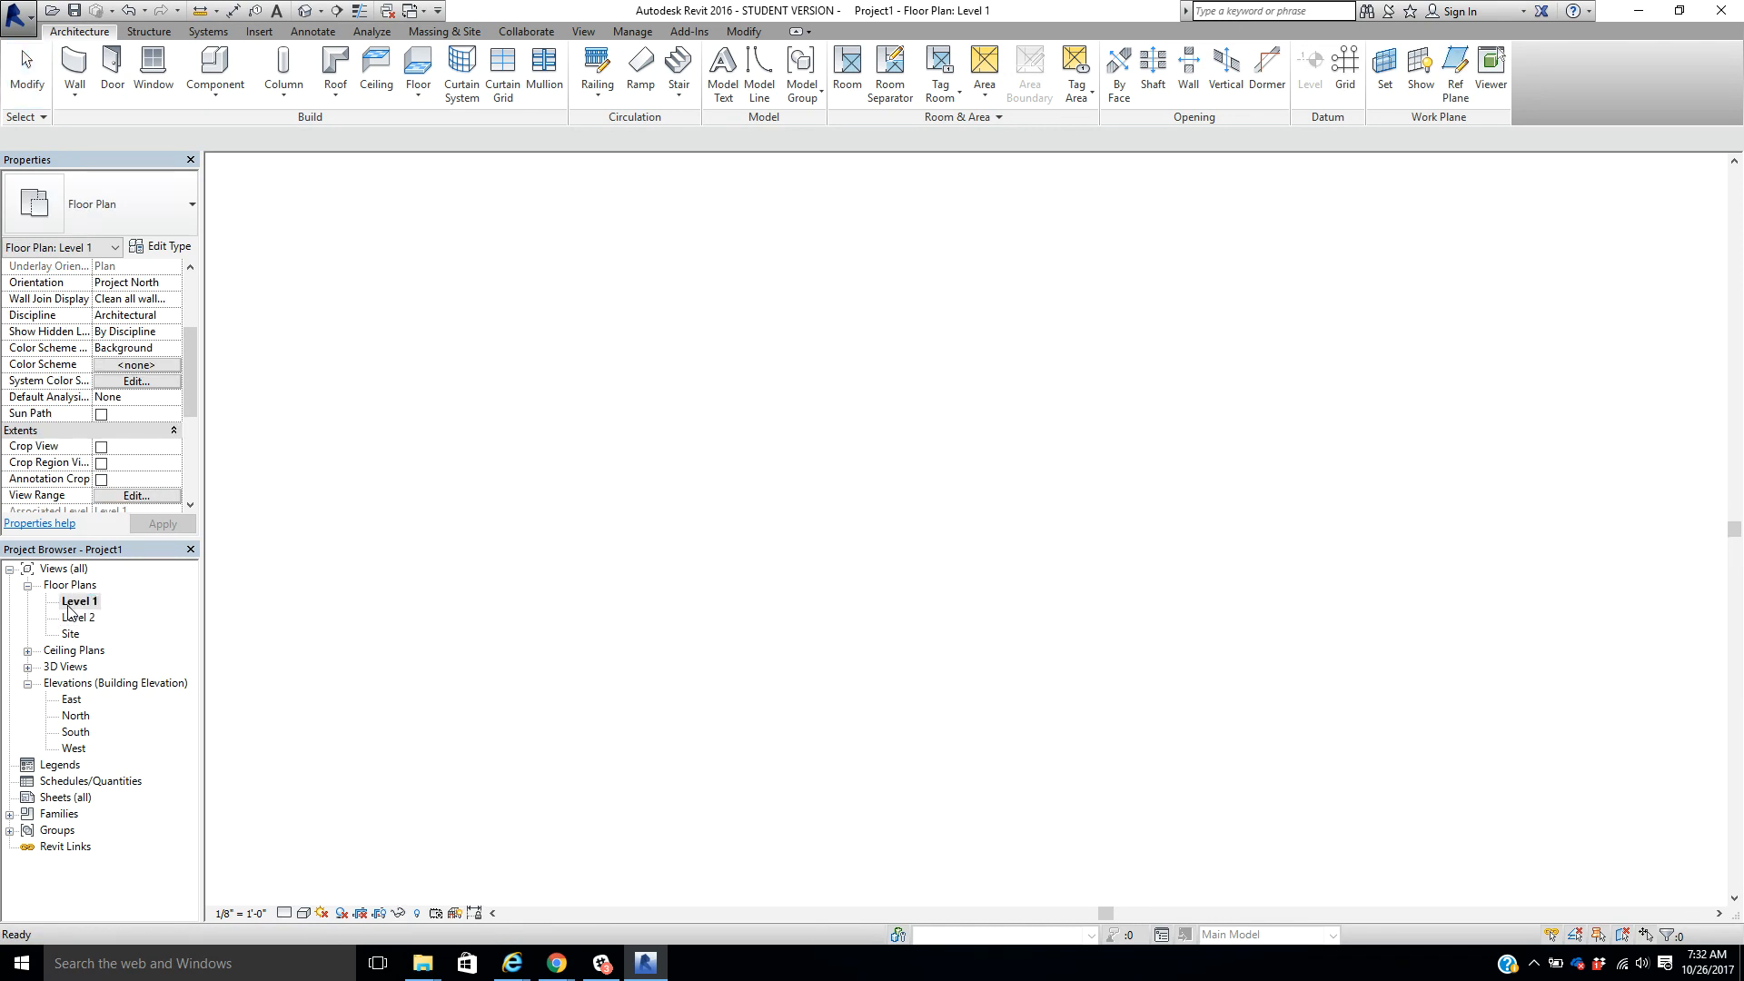
pyautogui.click(307, 11)
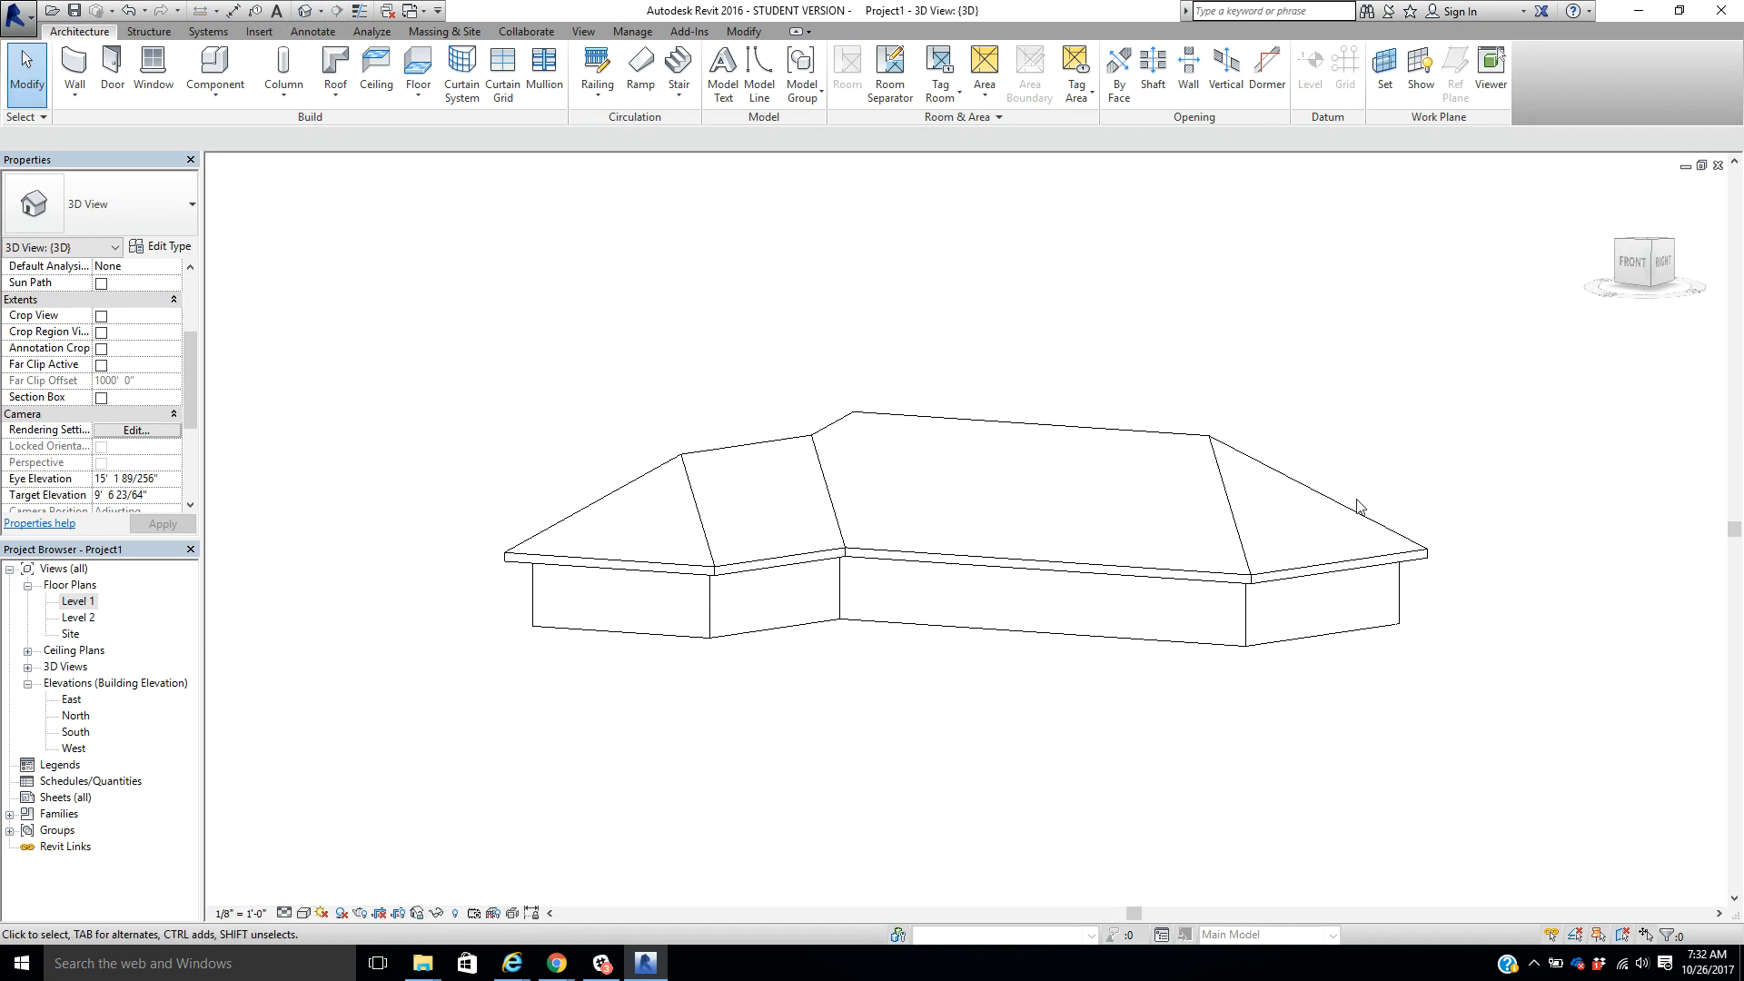
# Step: Set the slope of the whole roof to 5" / 12" in the 3D view and deselect it
pyautogui.click(1216, 463)
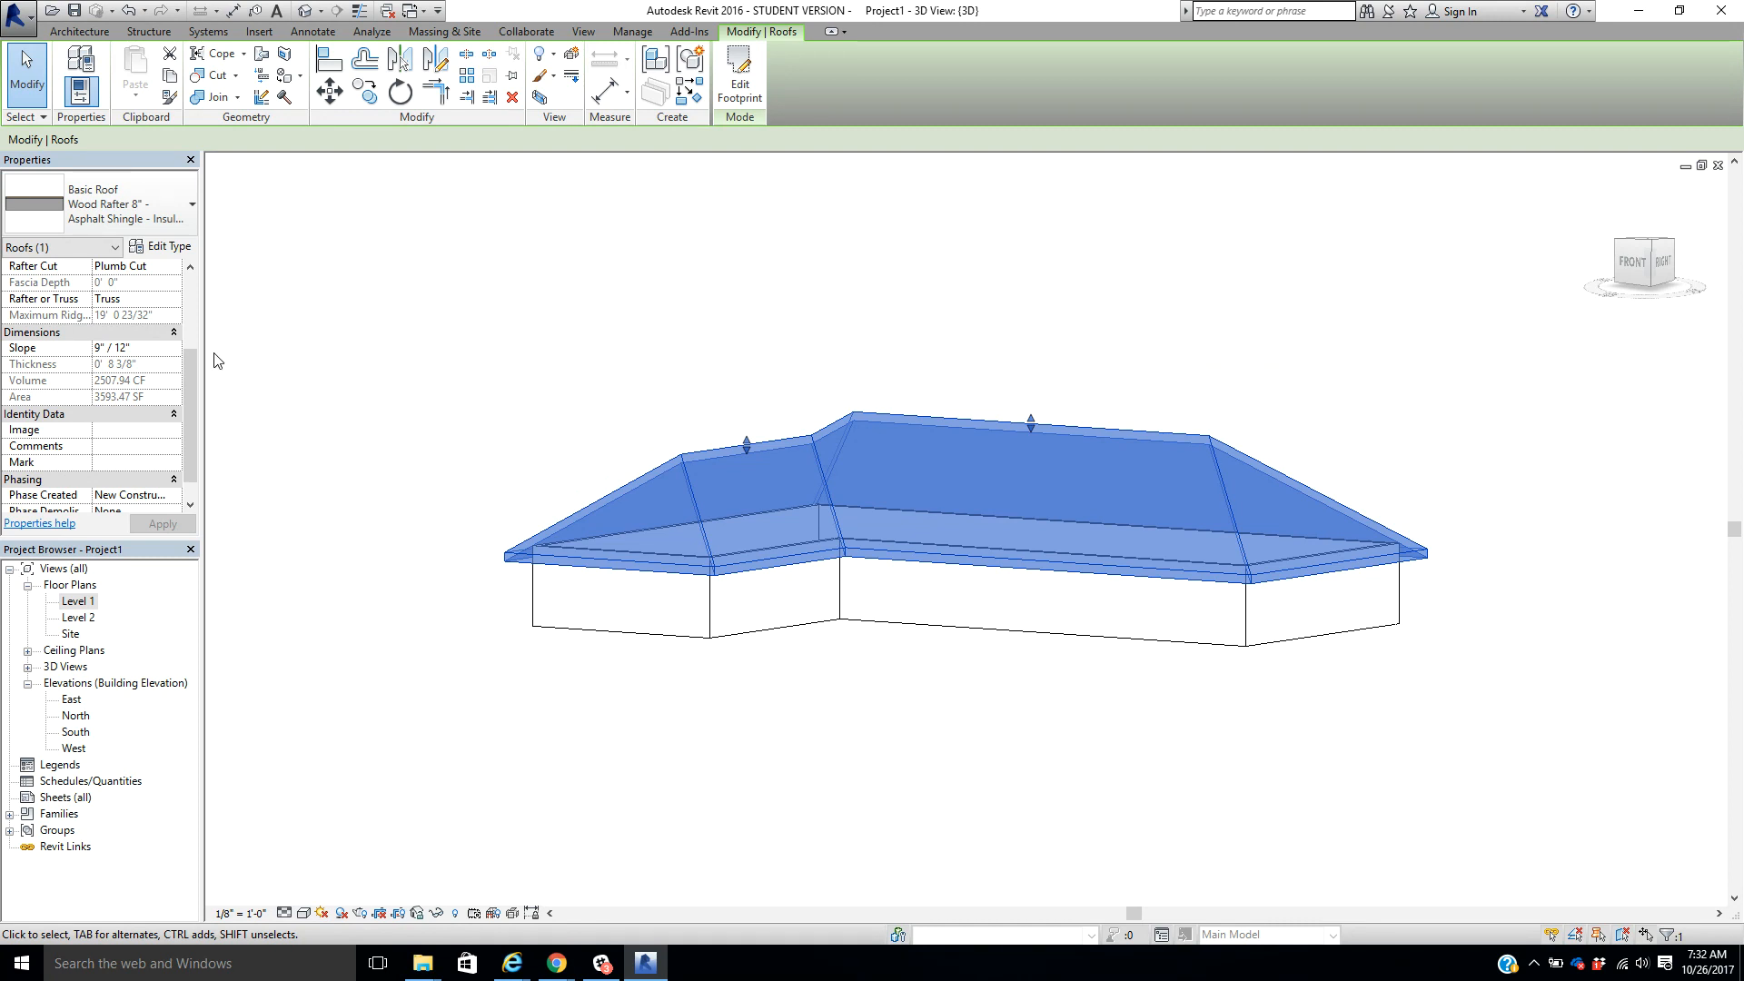
pyautogui.click(97, 349)
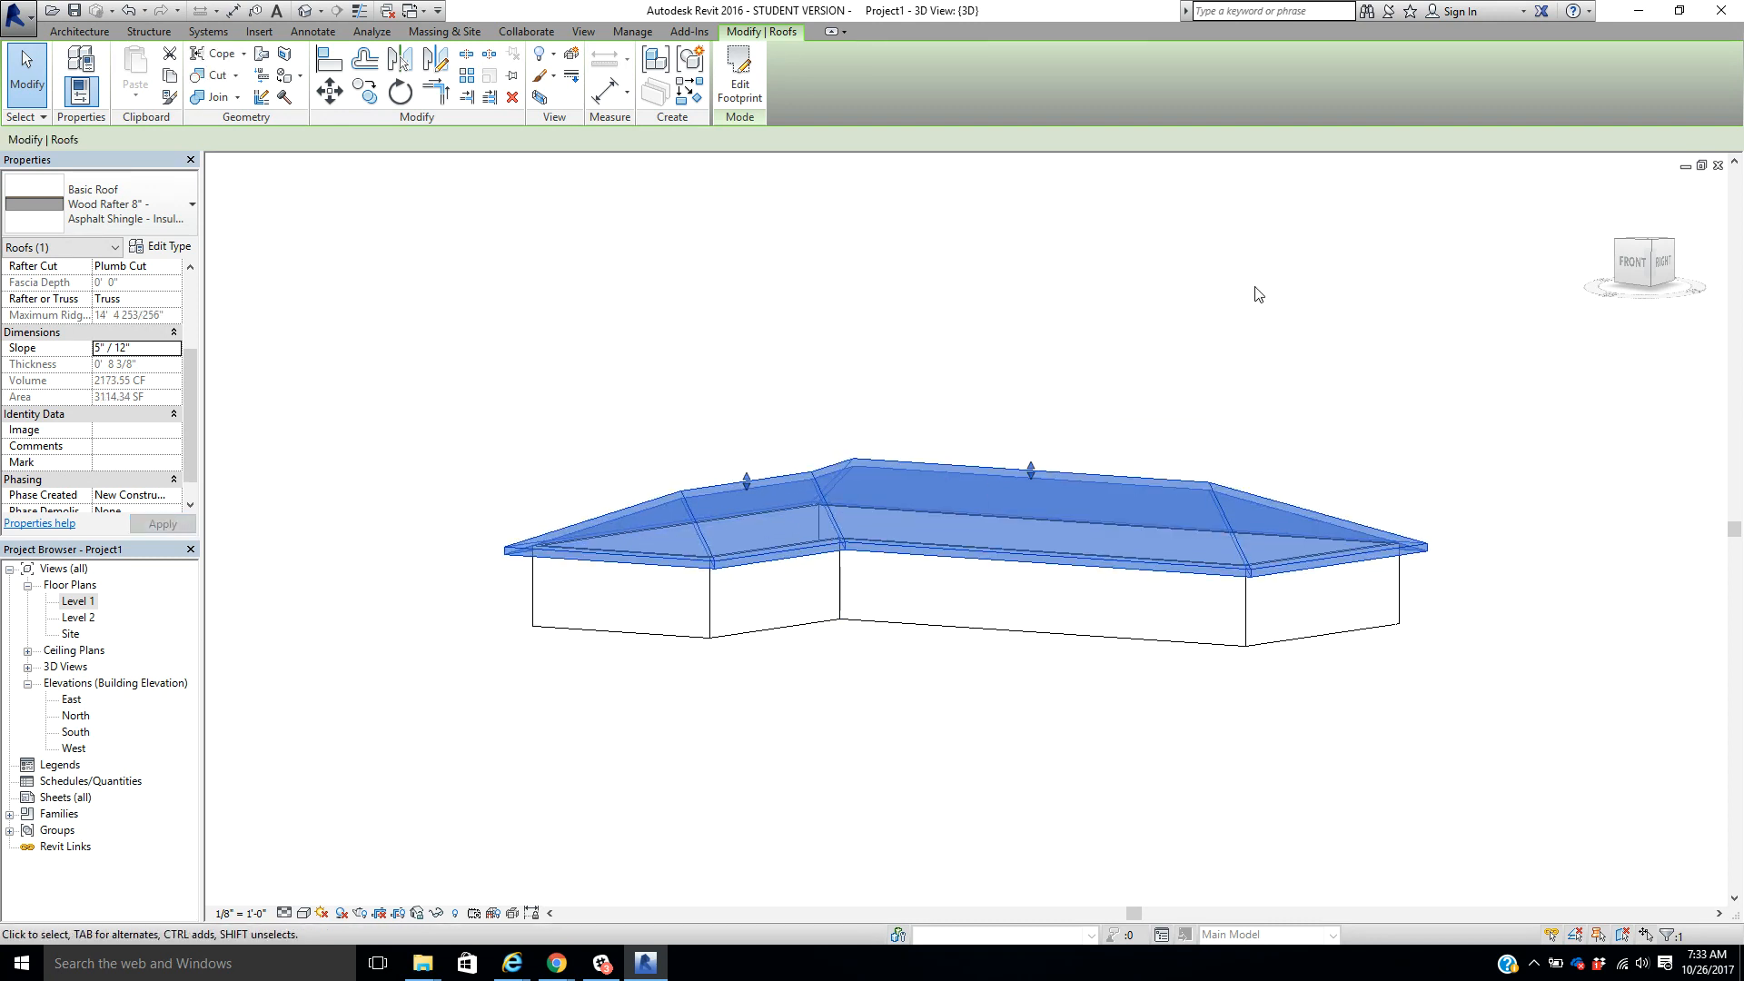
pyautogui.click(1099, 325)
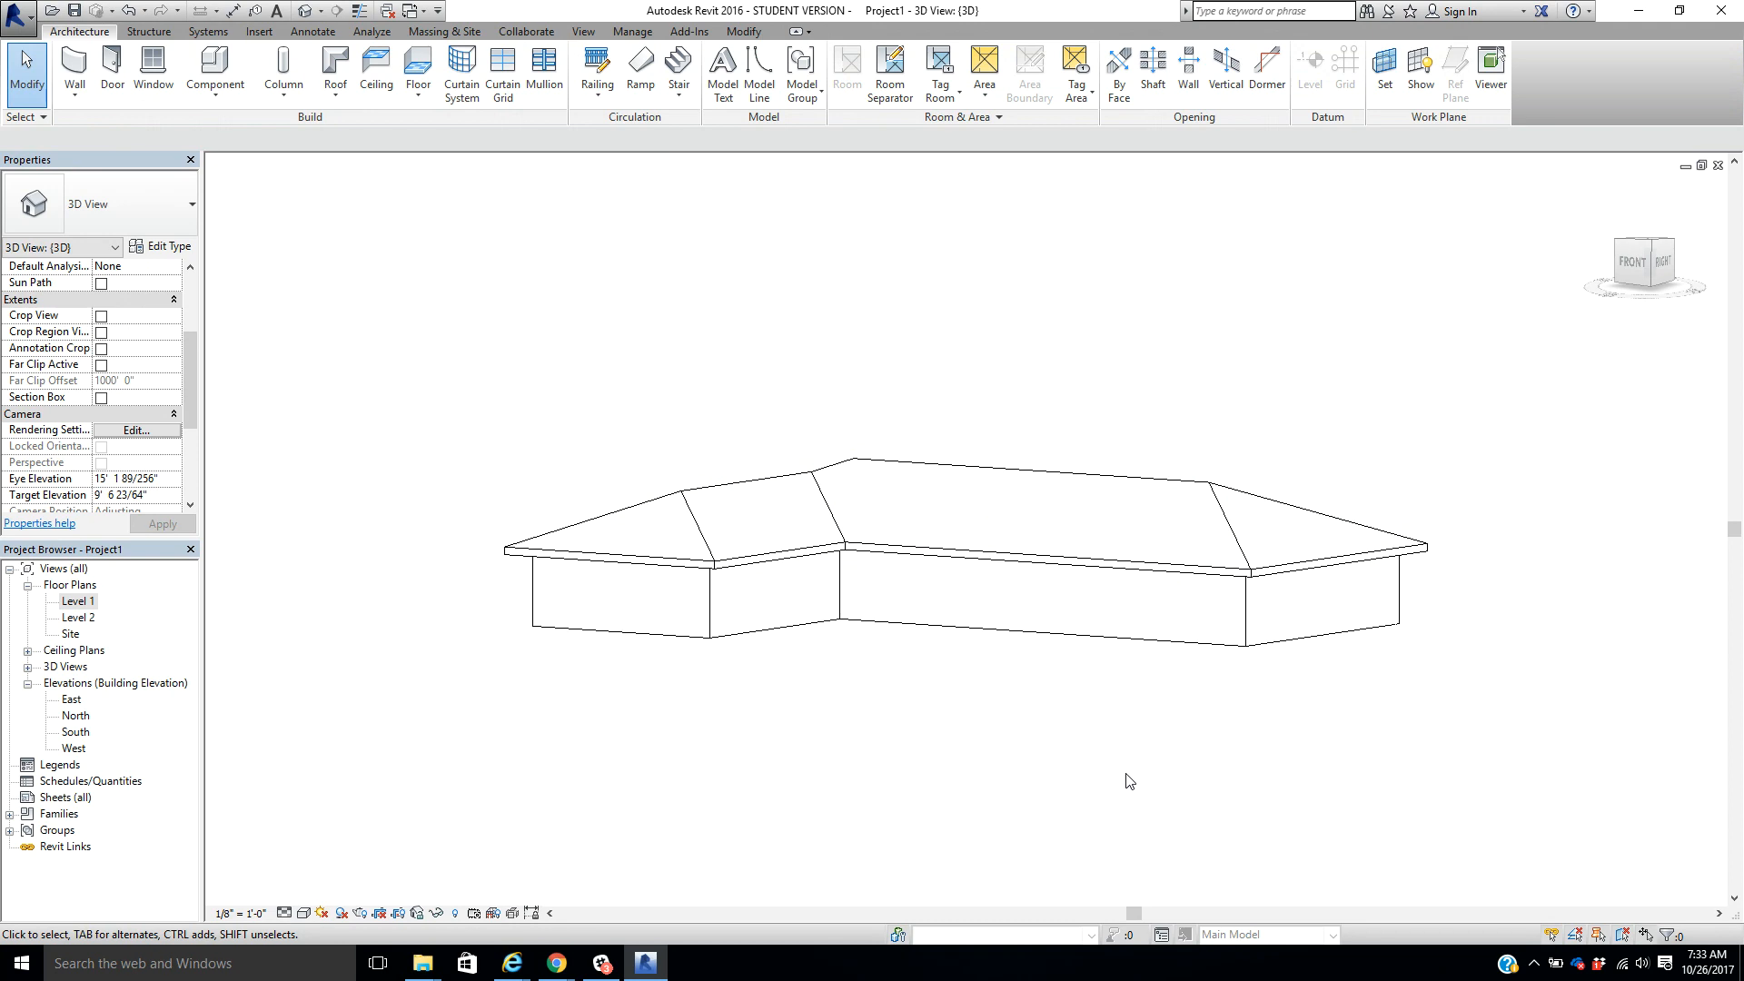
# Step: Examine the hip roof in the 3D view and in the East and North elevations, returning to 3D
pyautogui.keyDown('shift'); pyautogui.moveTo(1003, 695); pyautogui.dragTo(1121, 685, button='middle'); pyautogui.keyUp('shift')
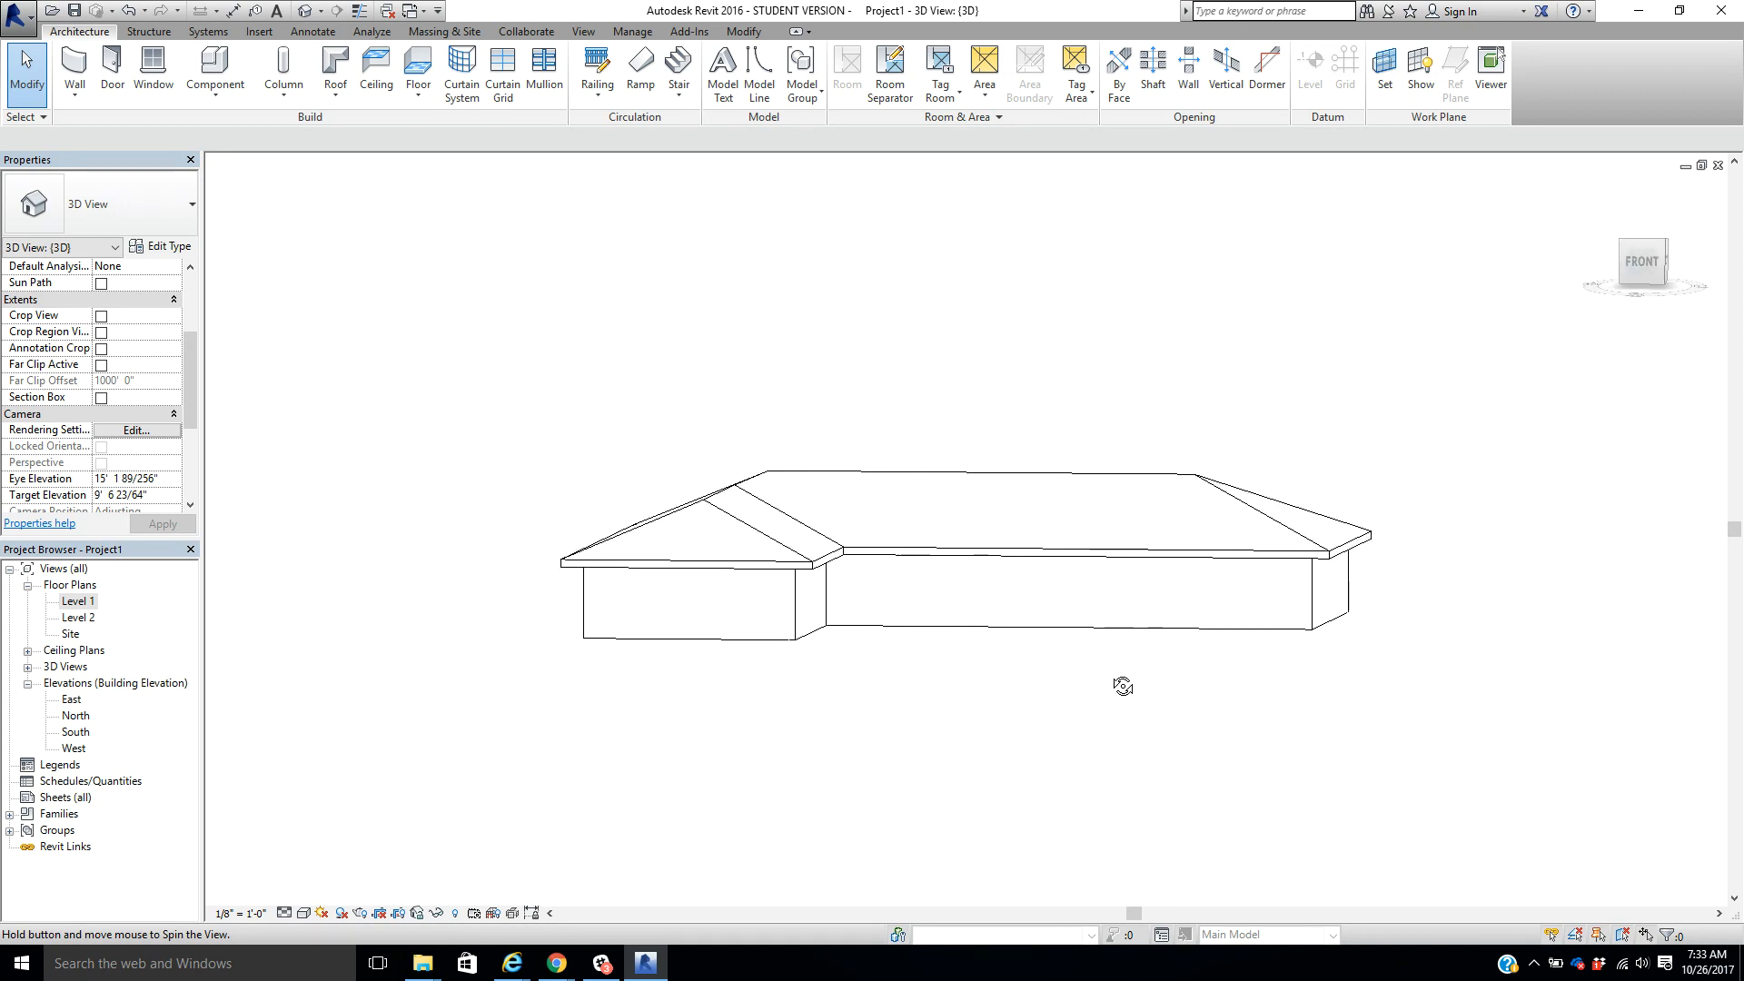
pyautogui.doubleClick(73, 699)
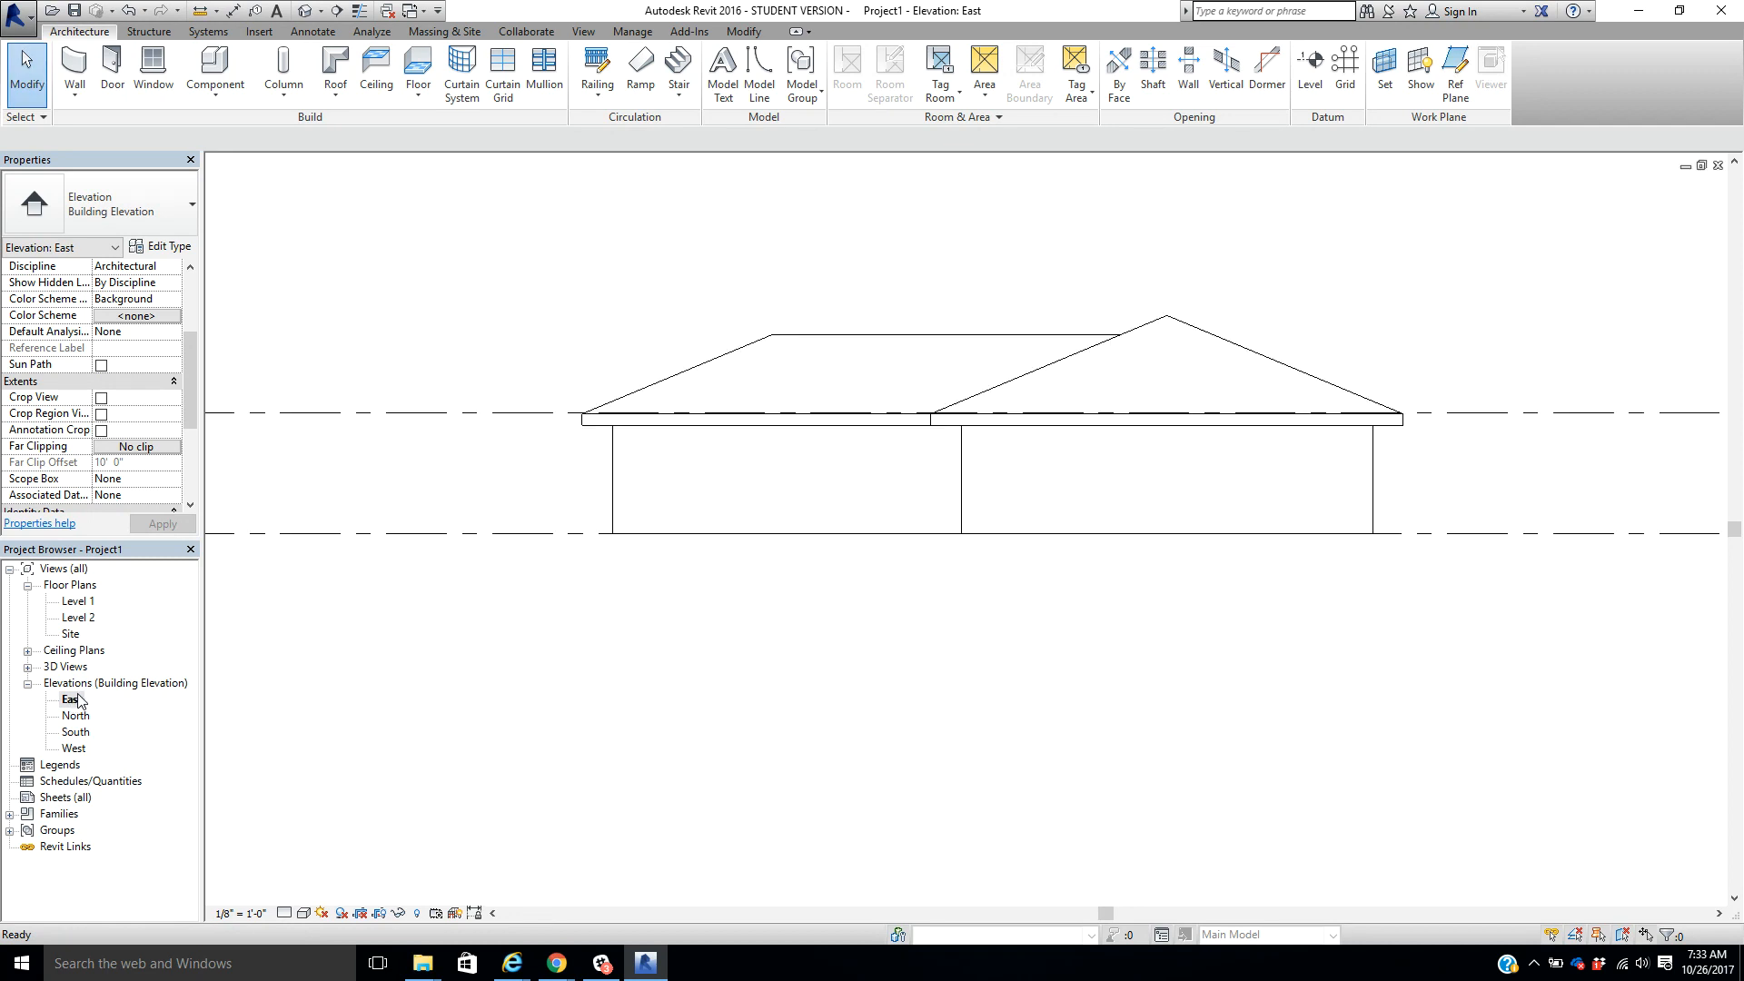
pyautogui.doubleClick(75, 716)
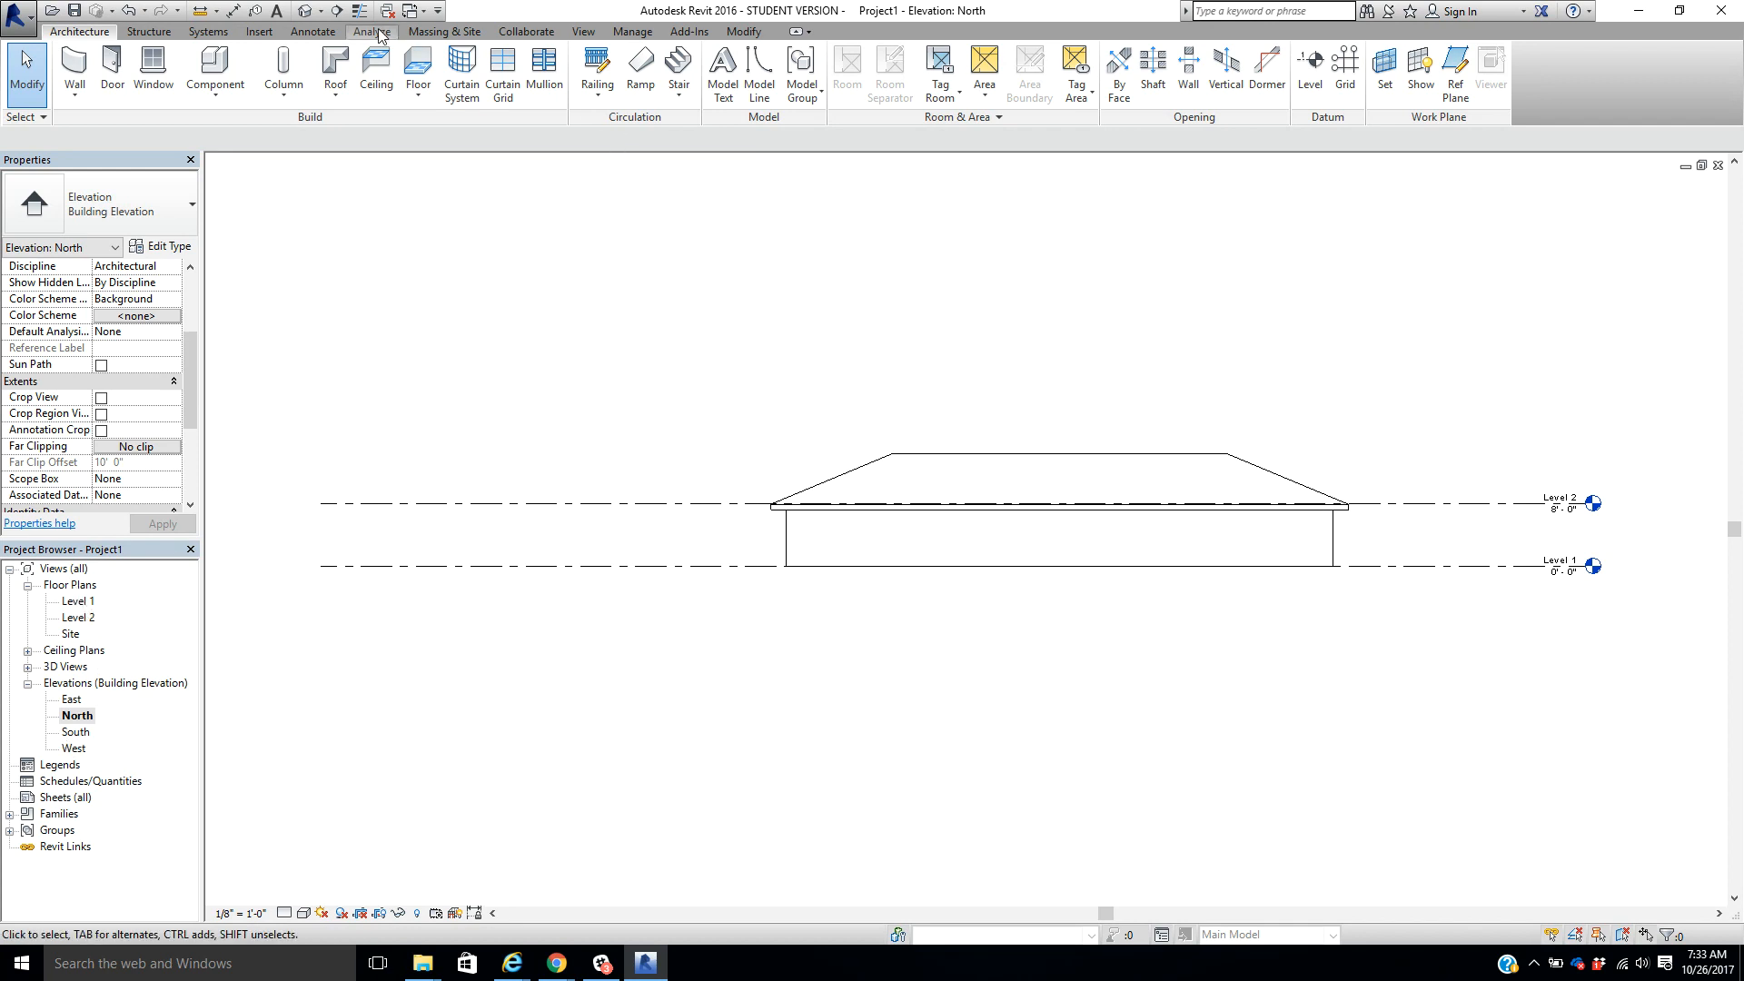
pyautogui.click(306, 14)
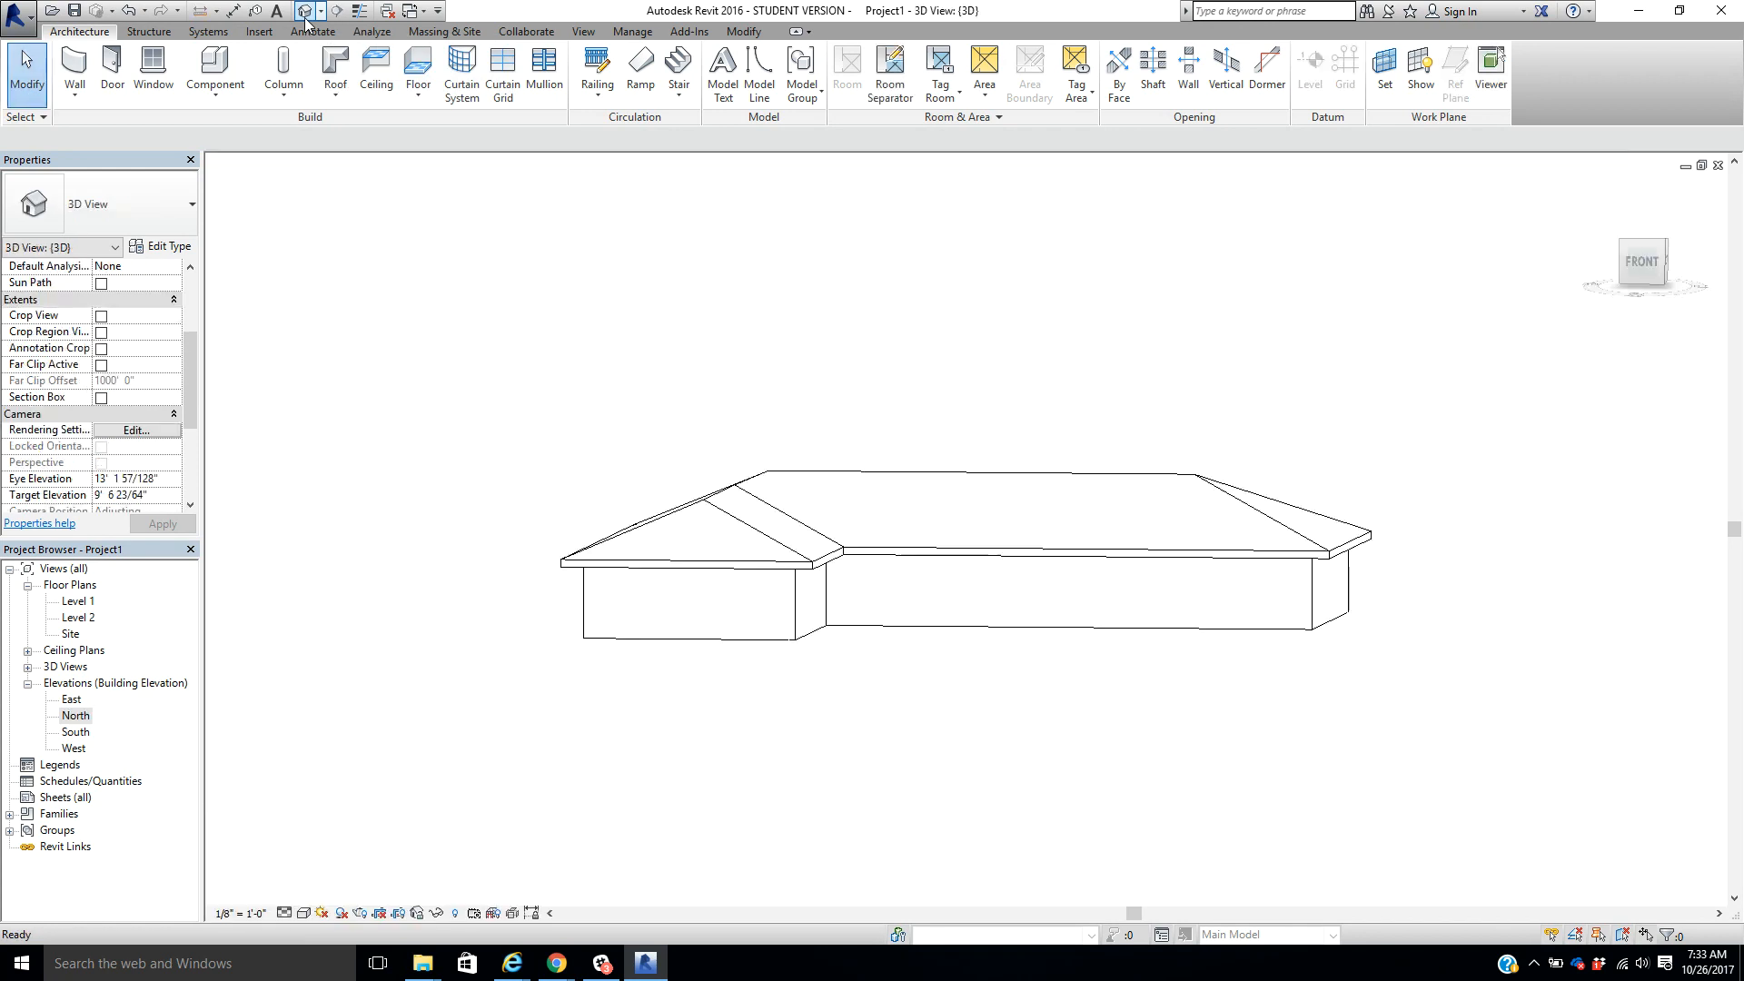
pyautogui.keyDown('shift'); pyautogui.moveTo(1149, 662); pyautogui.dragTo(1143, 707, button='middle'); pyautogui.keyUp('shift')
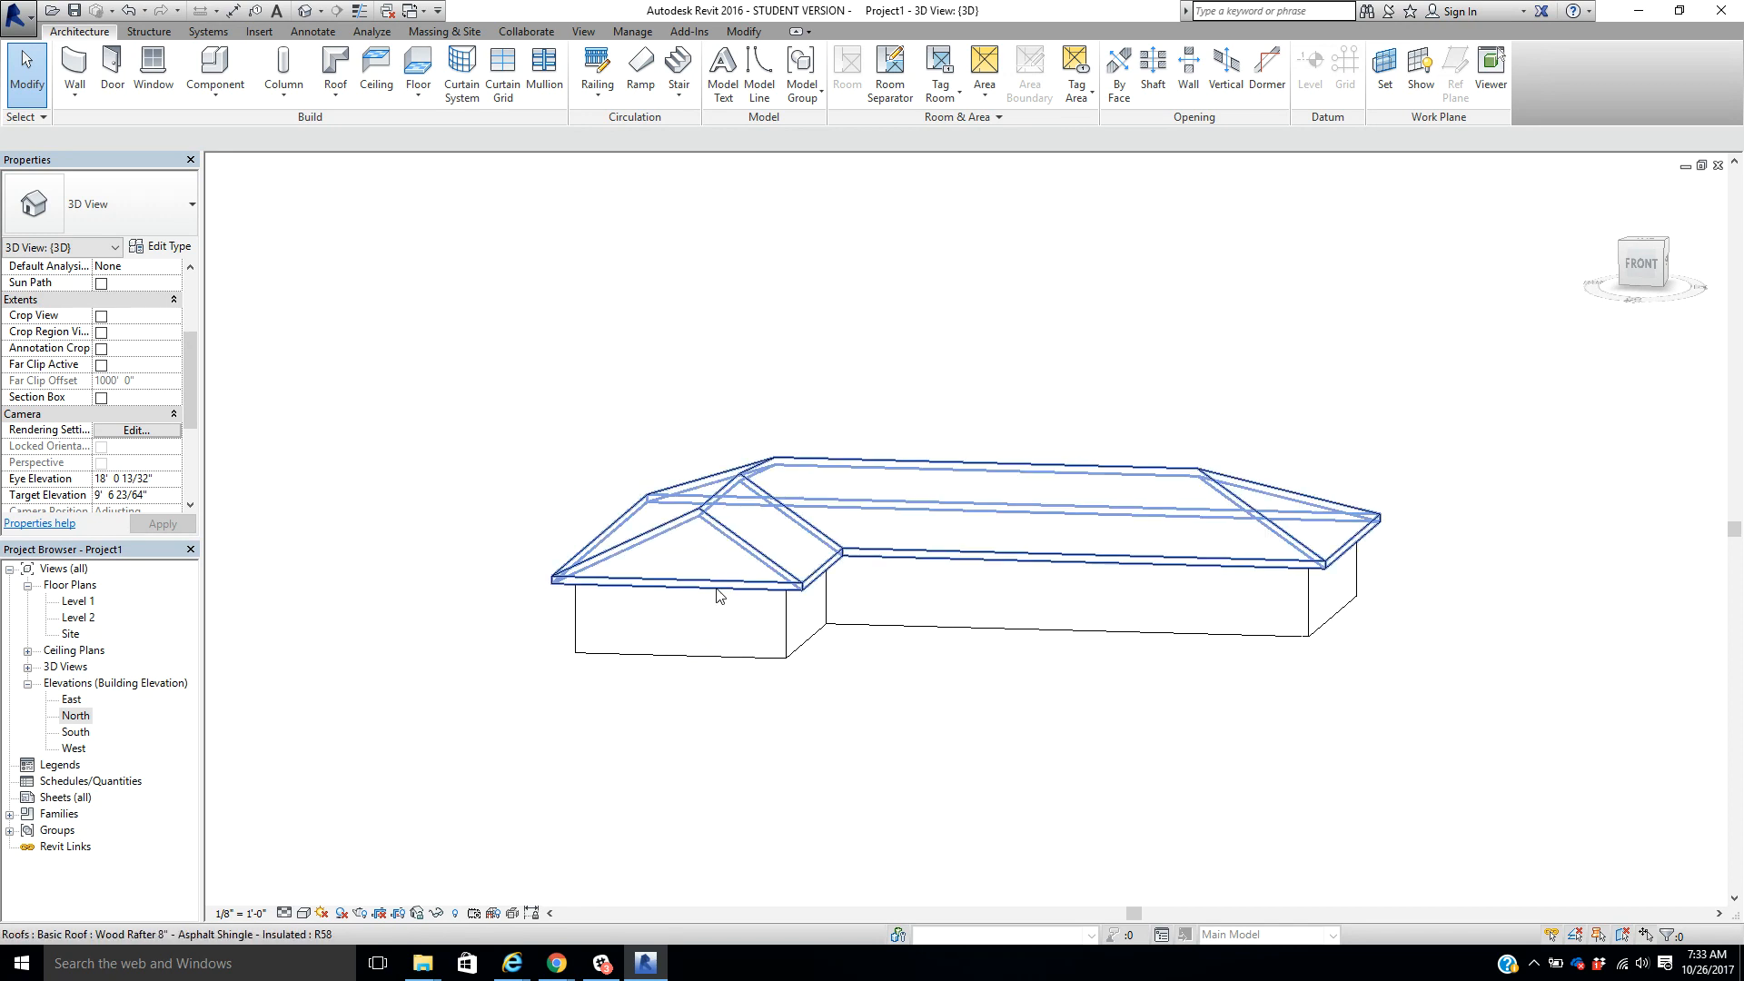
pyautogui.scroll(2, 718, 595)
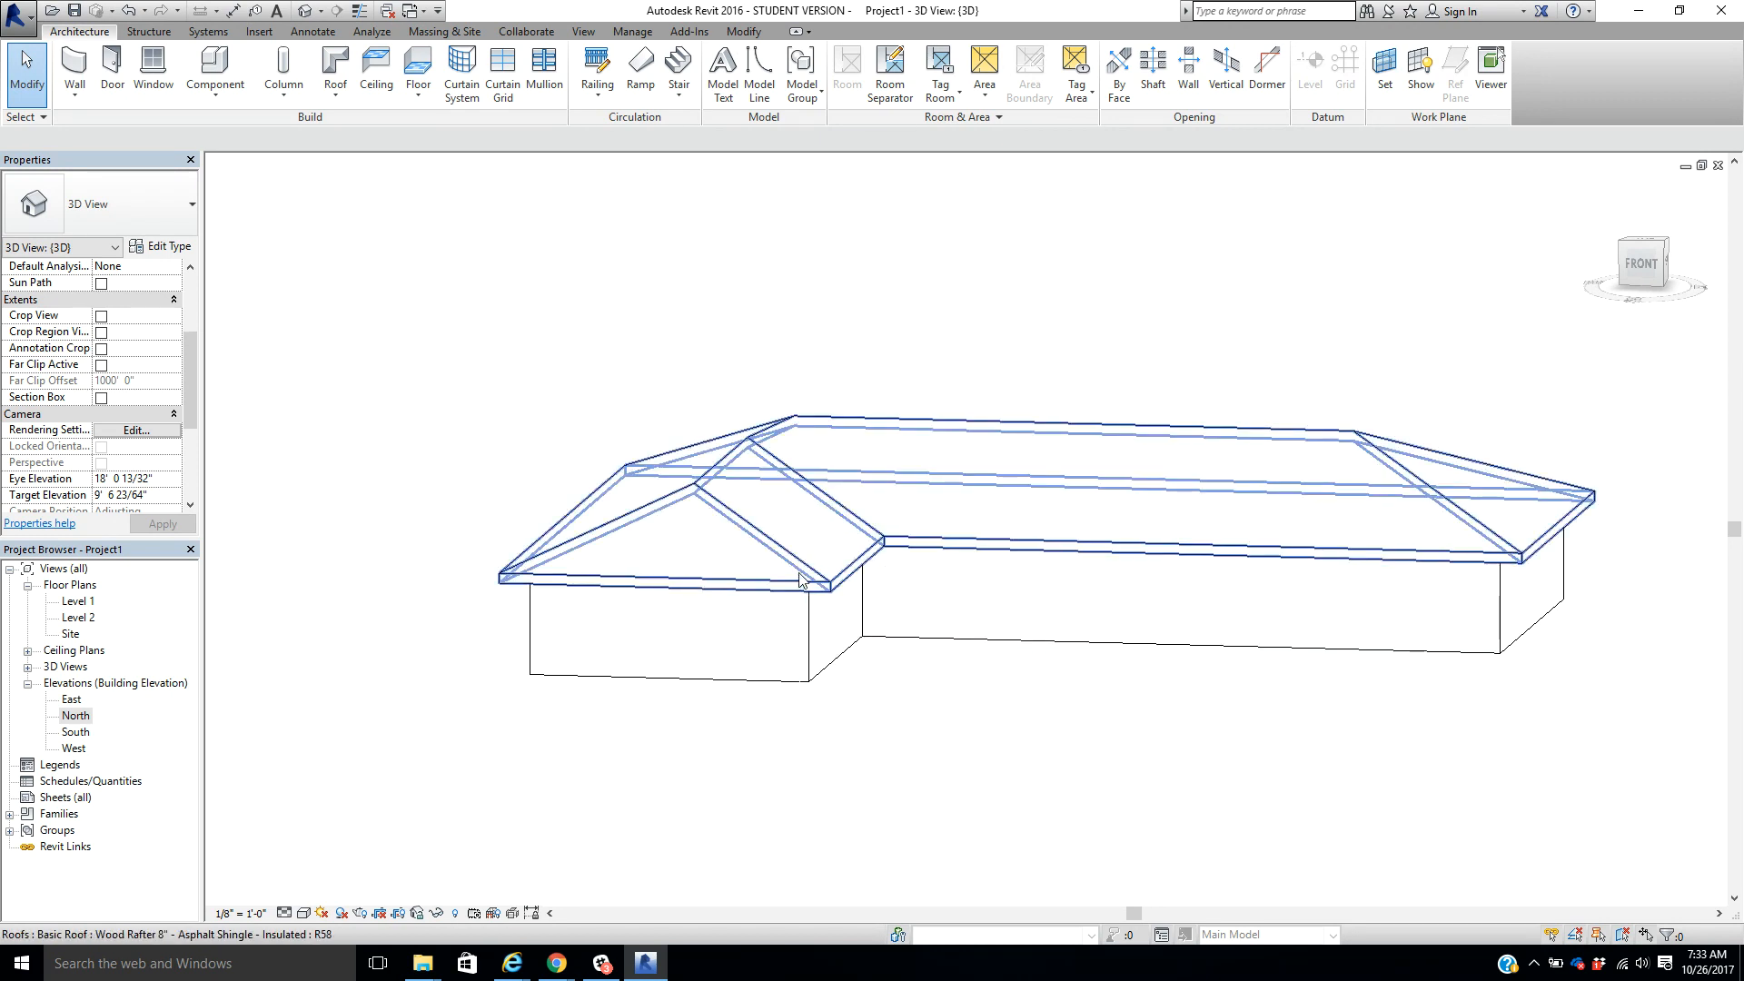
# Step: Edit the roof footprint in Level 2 so the short wing's end edge defines no slope, leave the walls unattached, and show the roof in 3D
pyautogui.doubleClick(78, 617)
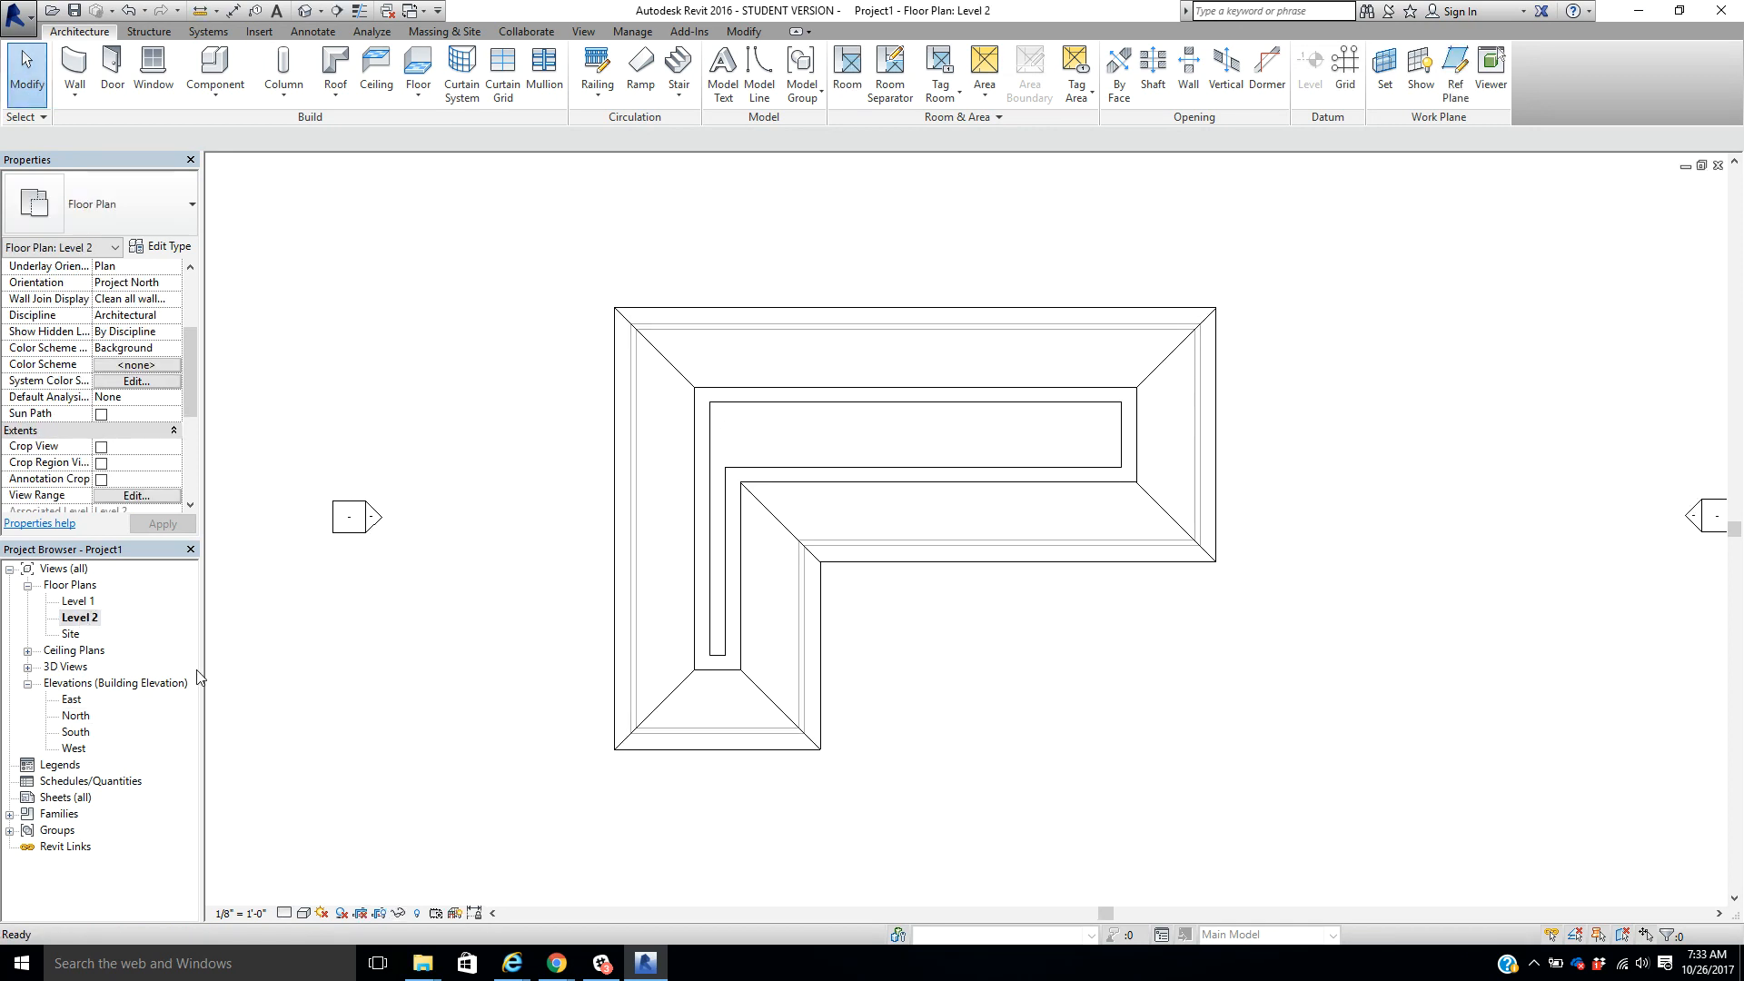
pyautogui.click(617, 702)
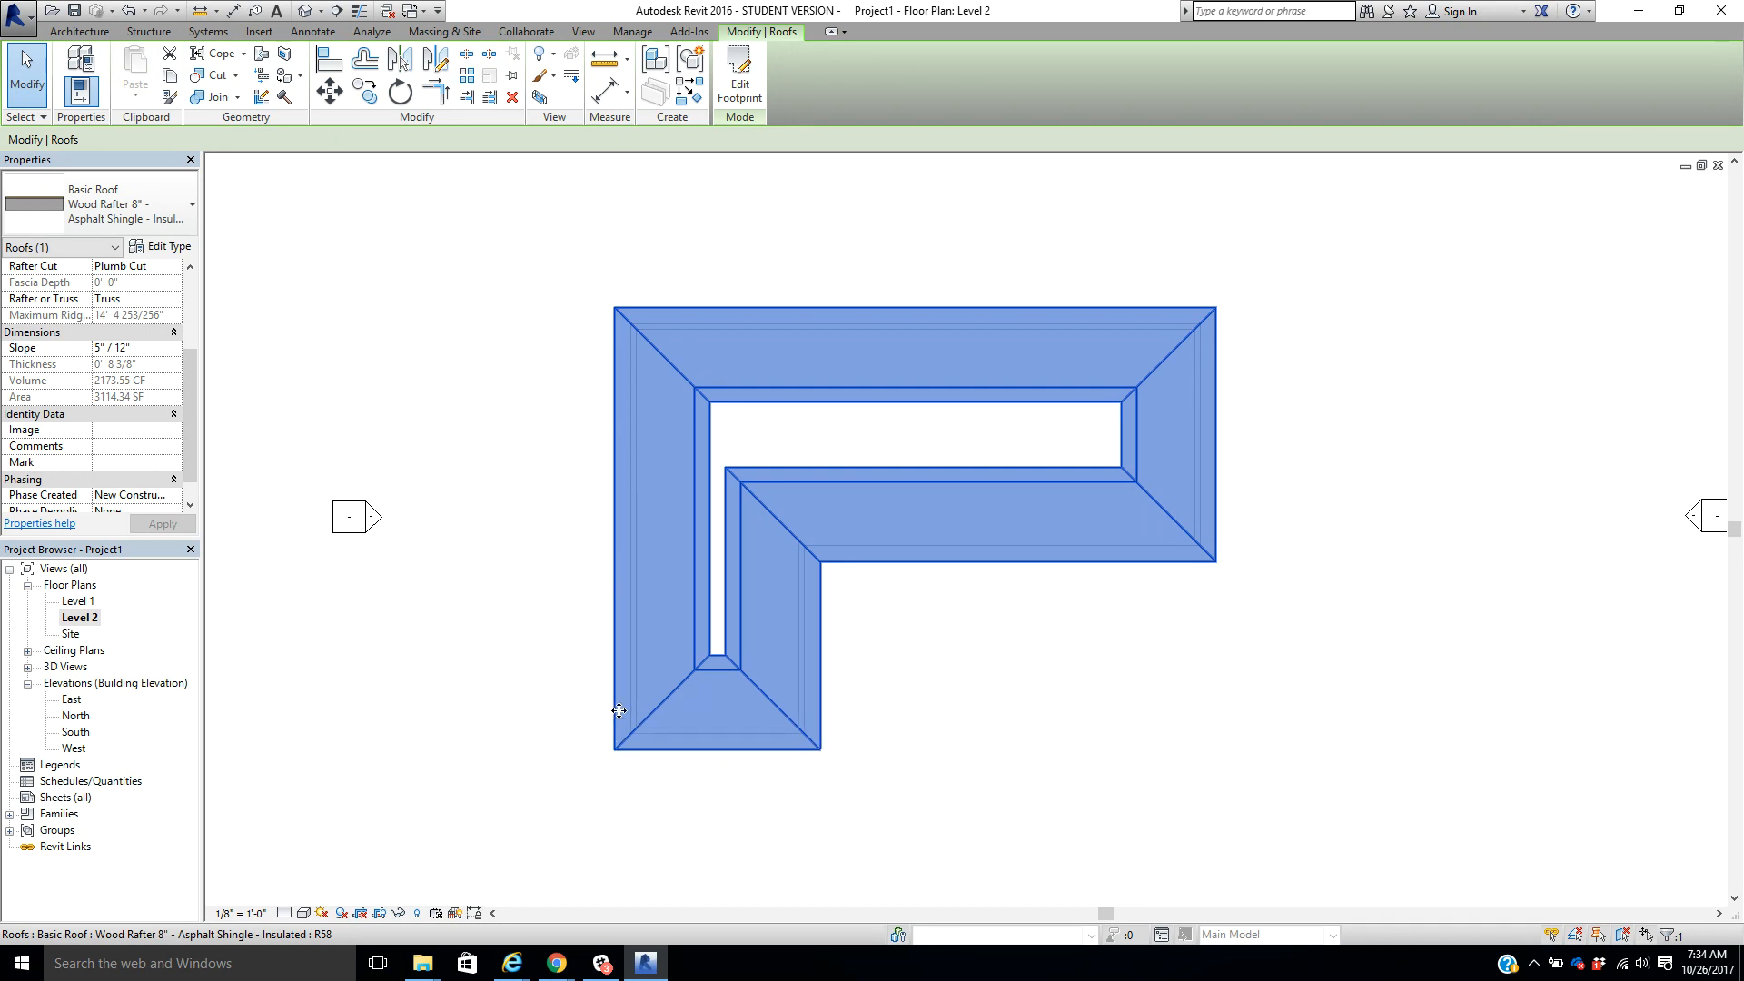
pyautogui.doubleClick(618, 711)
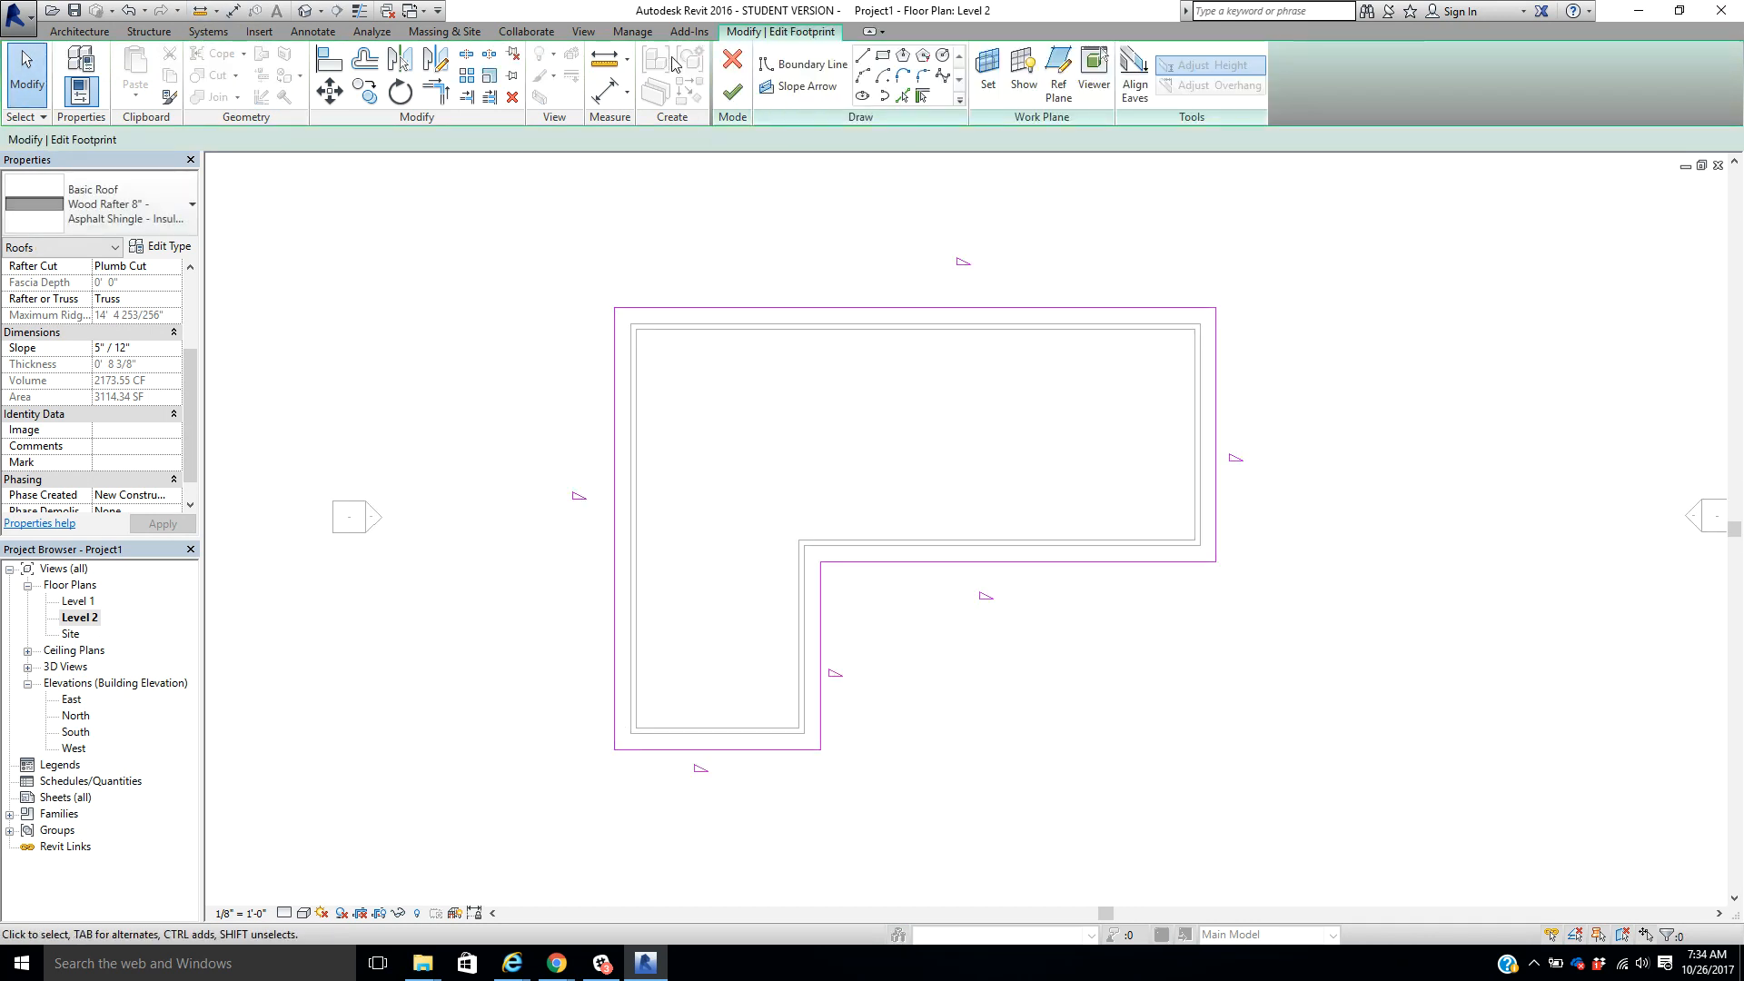
pyautogui.click(719, 750)
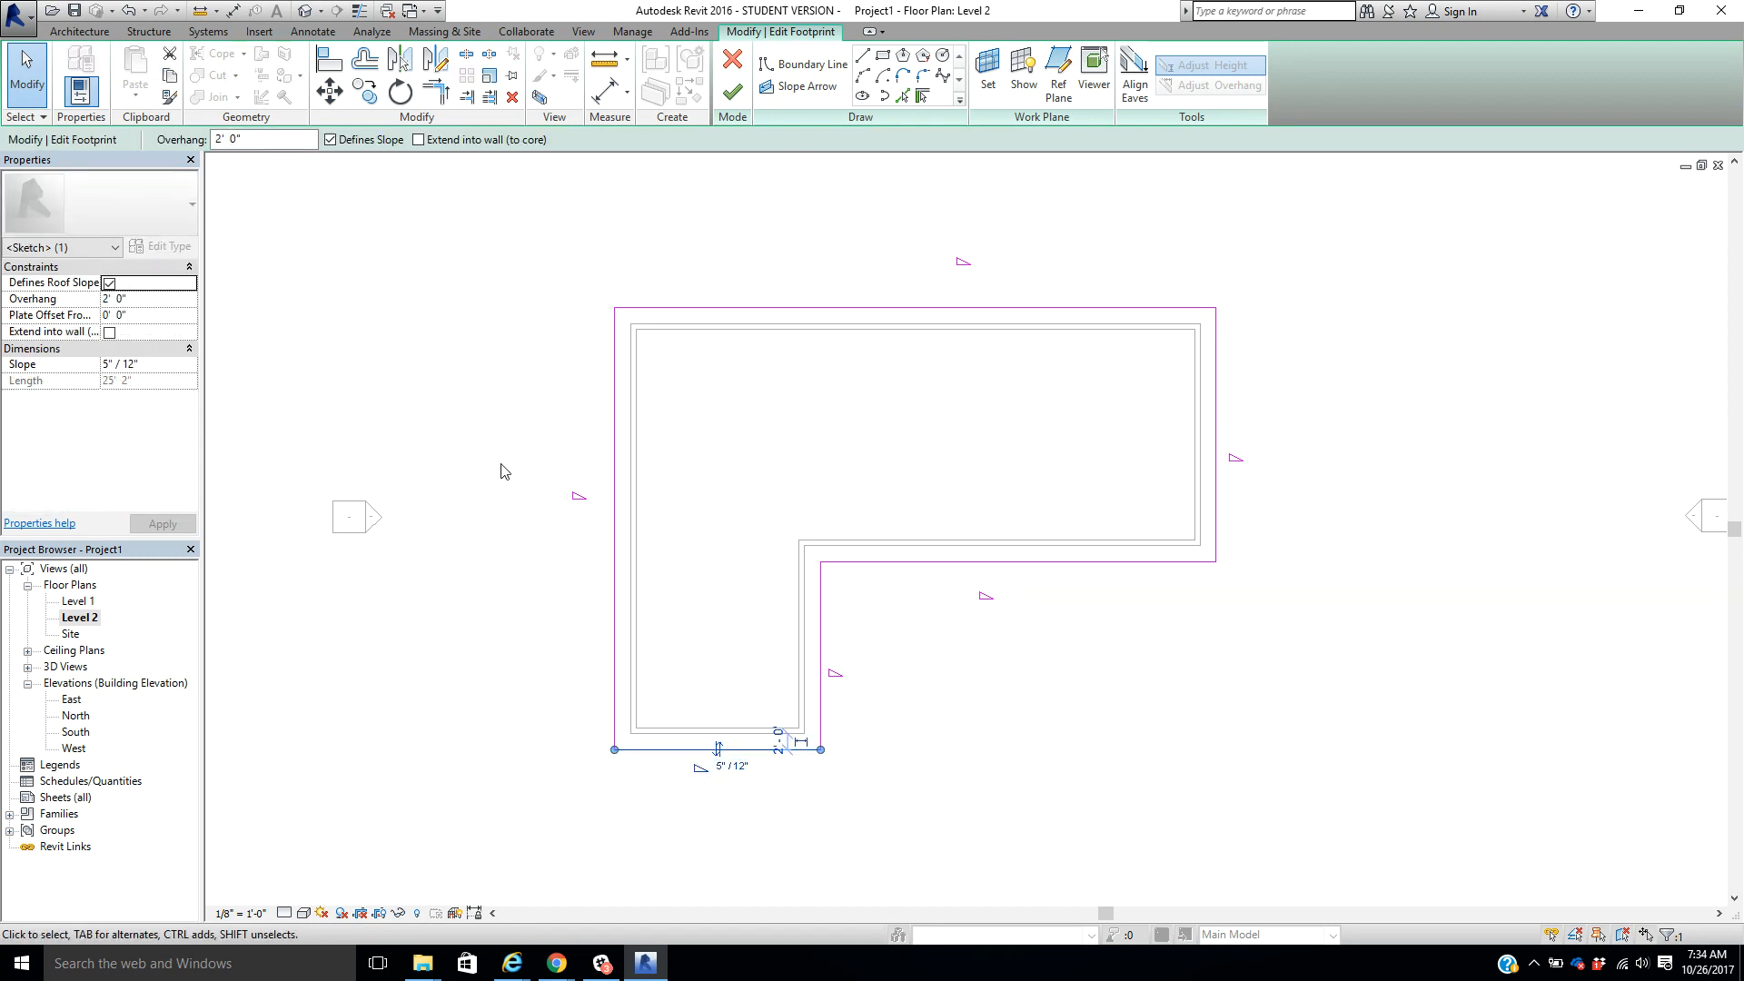
pyautogui.click(329, 139)
pyautogui.click(729, 94)
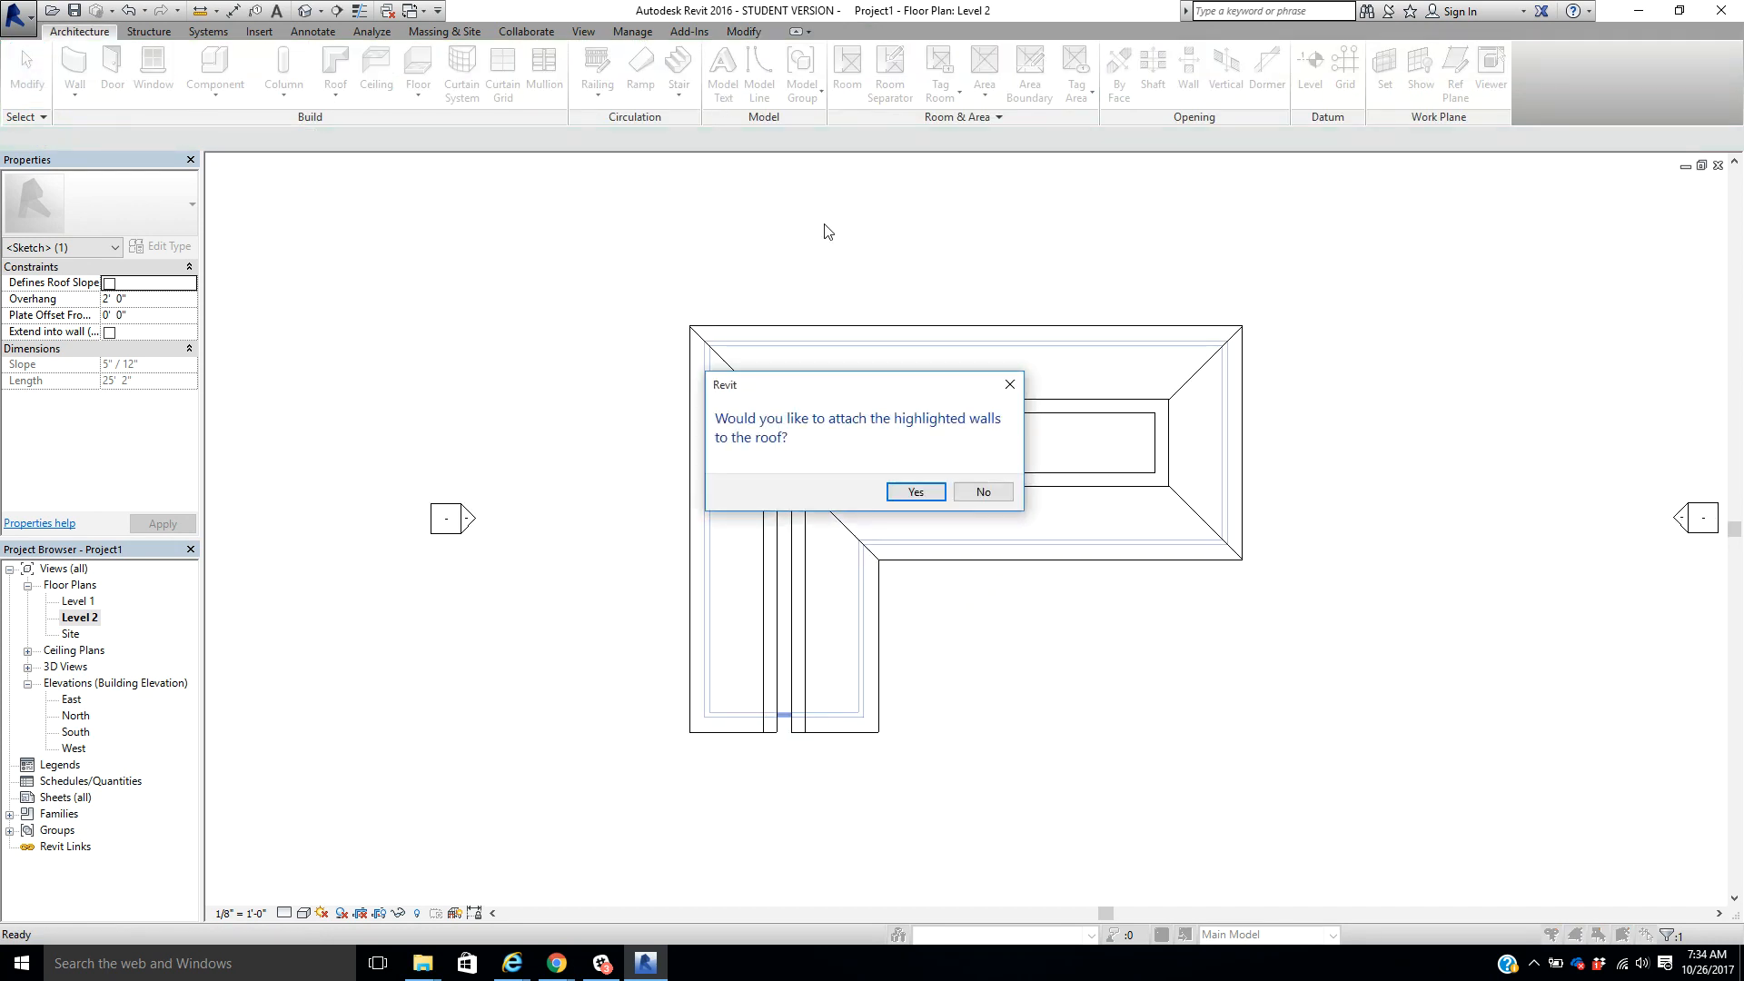
pyautogui.click(990, 492)
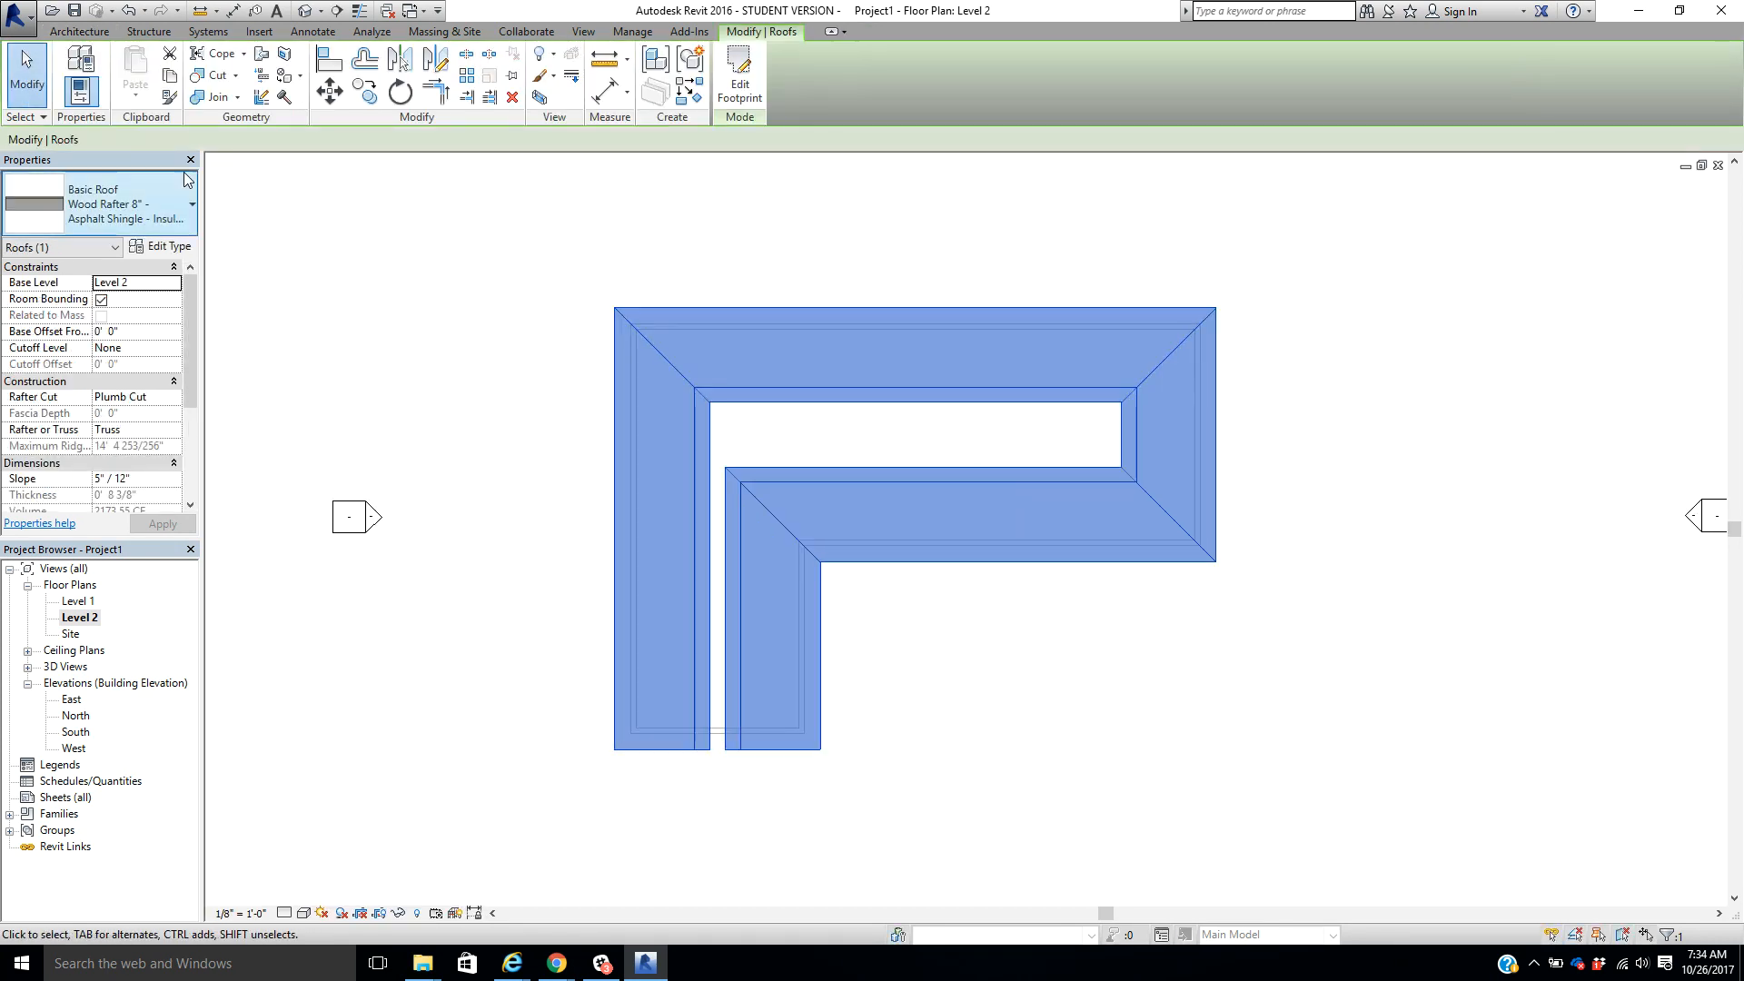
pyautogui.click(305, 10)
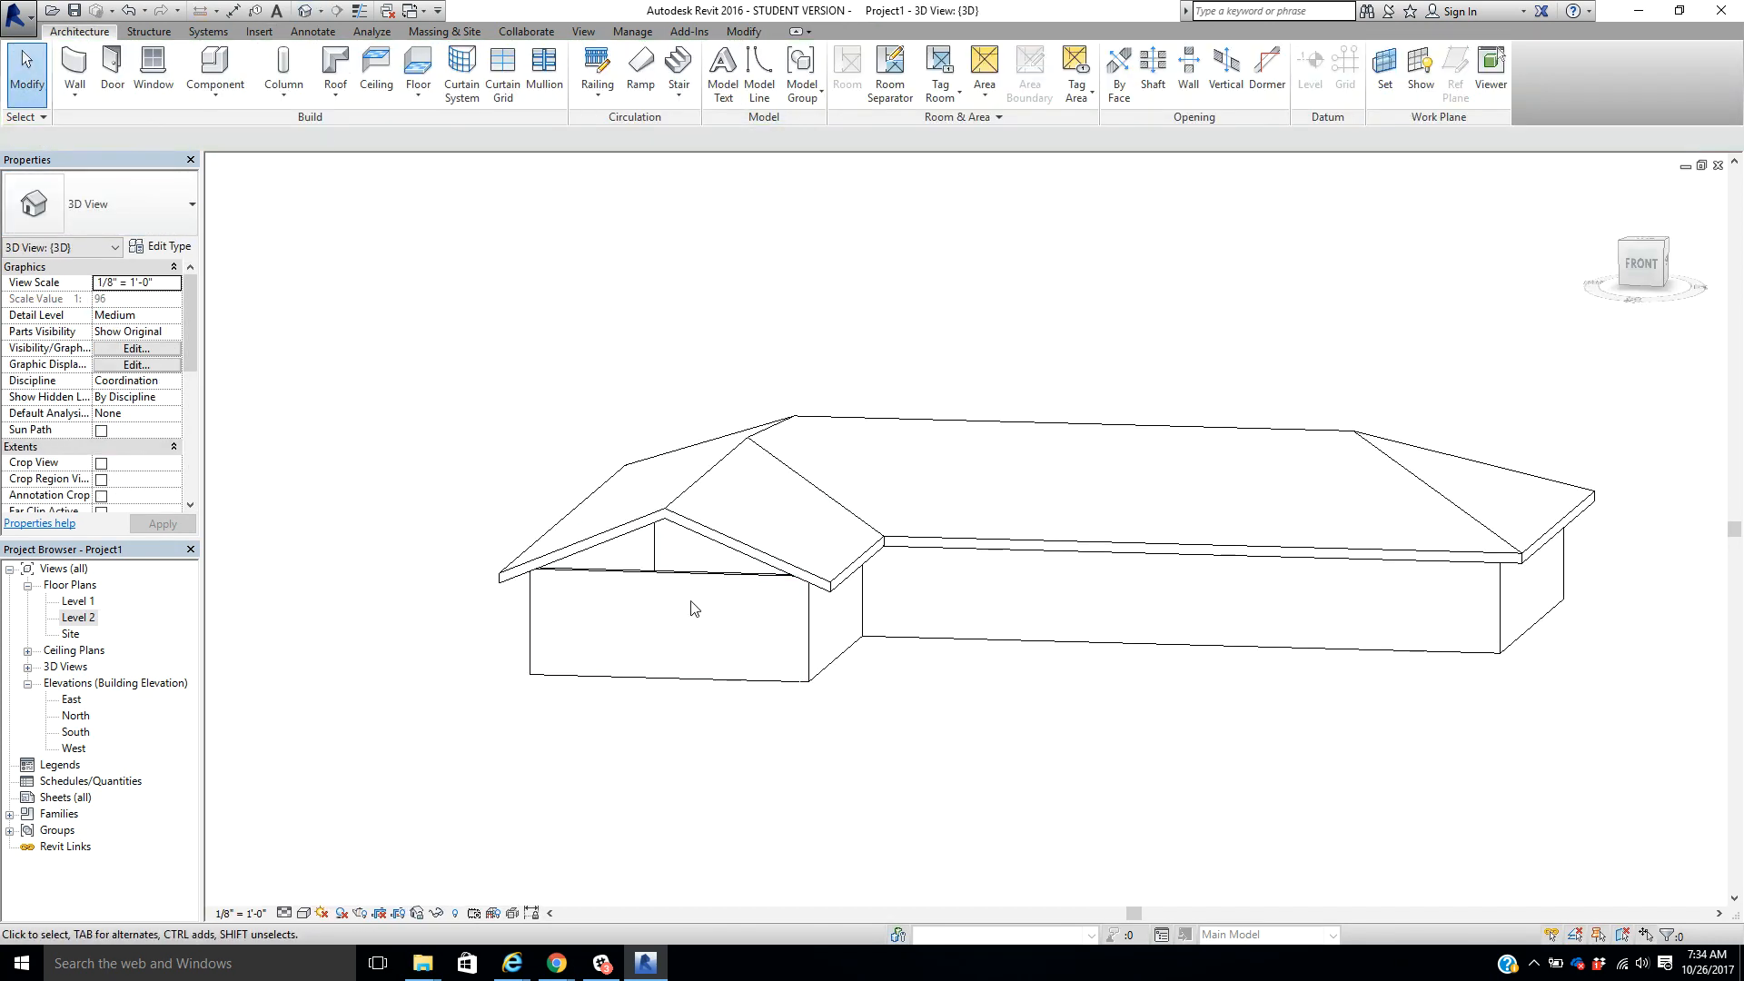
pyautogui.keyDown('shift'); pyautogui.moveTo(1070, 682); pyautogui.dragTo(1098, 635, button='middle'); pyautogui.keyUp('shift')
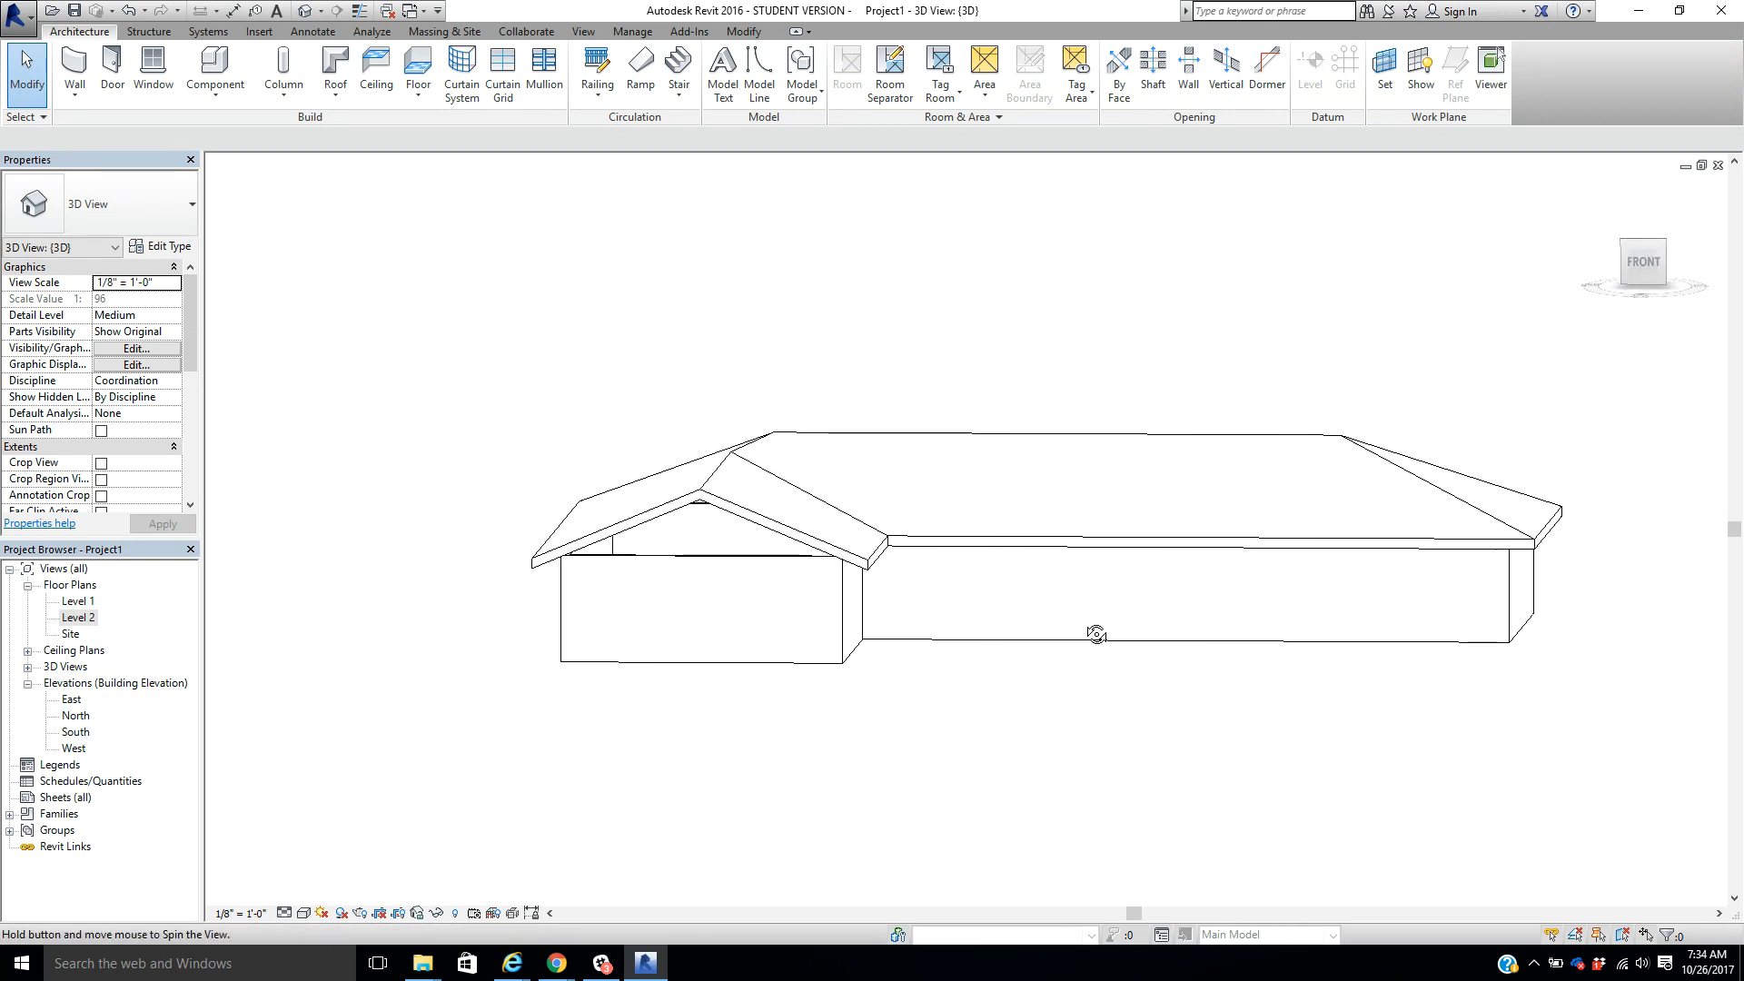
pyautogui.click(713, 563)
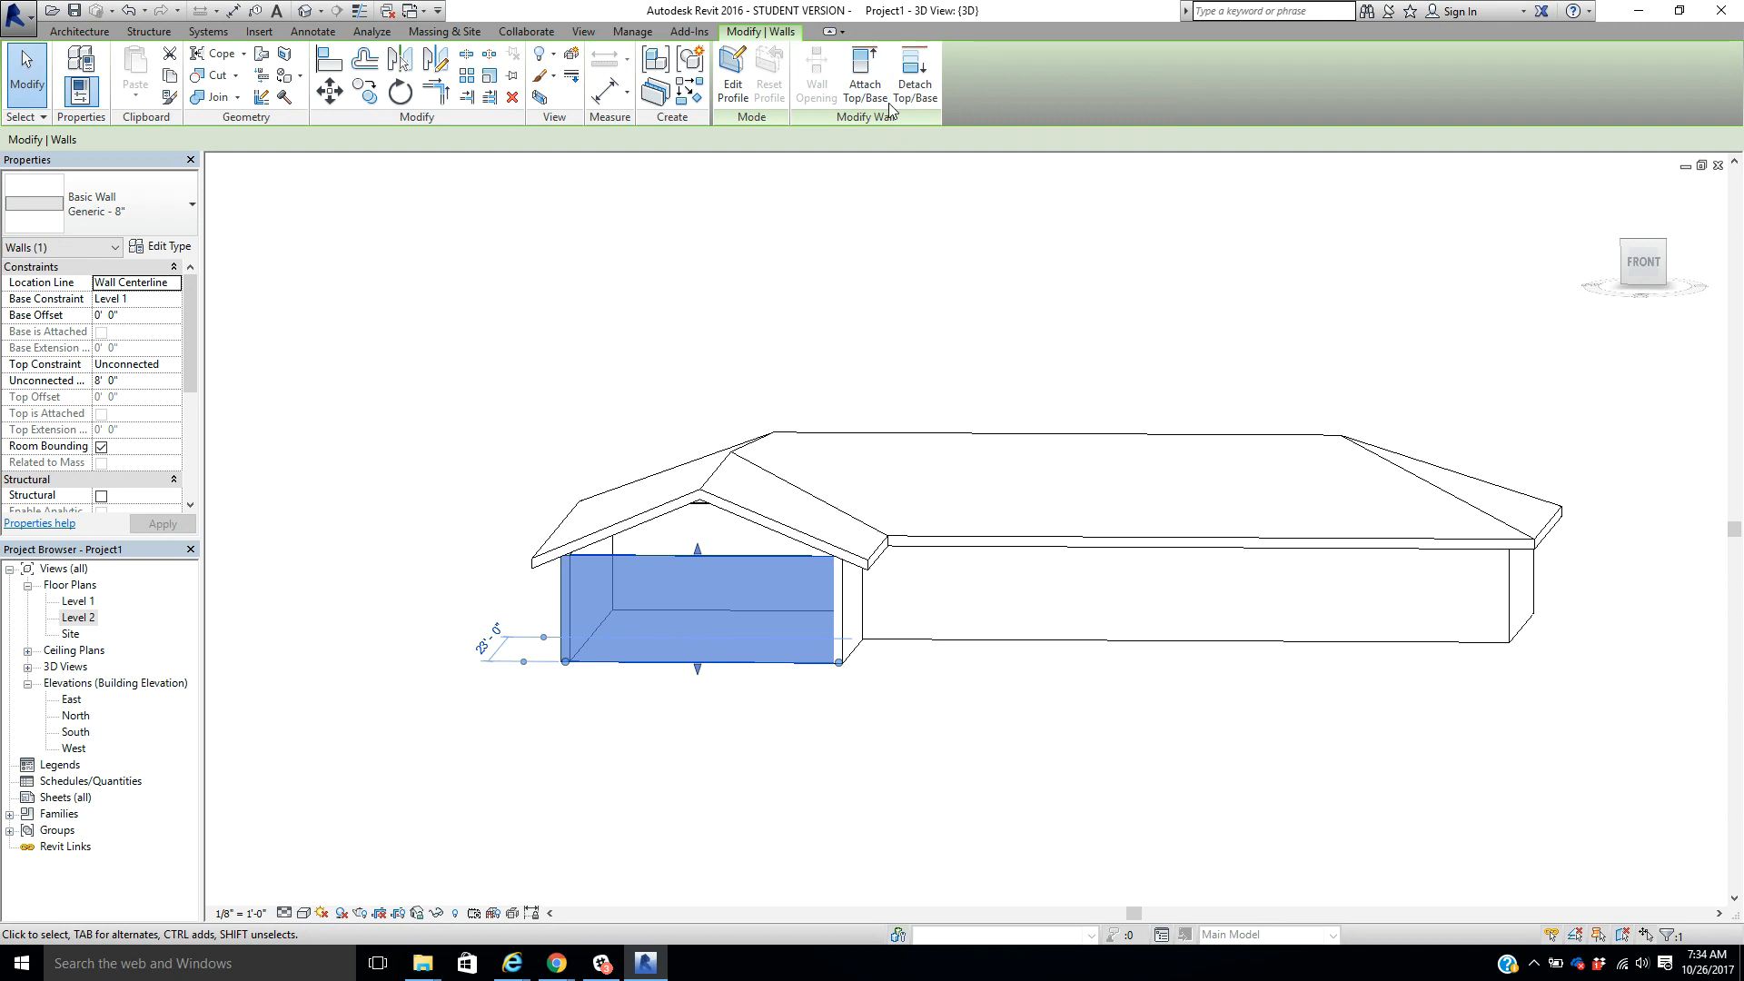
pyautogui.click(867, 83)
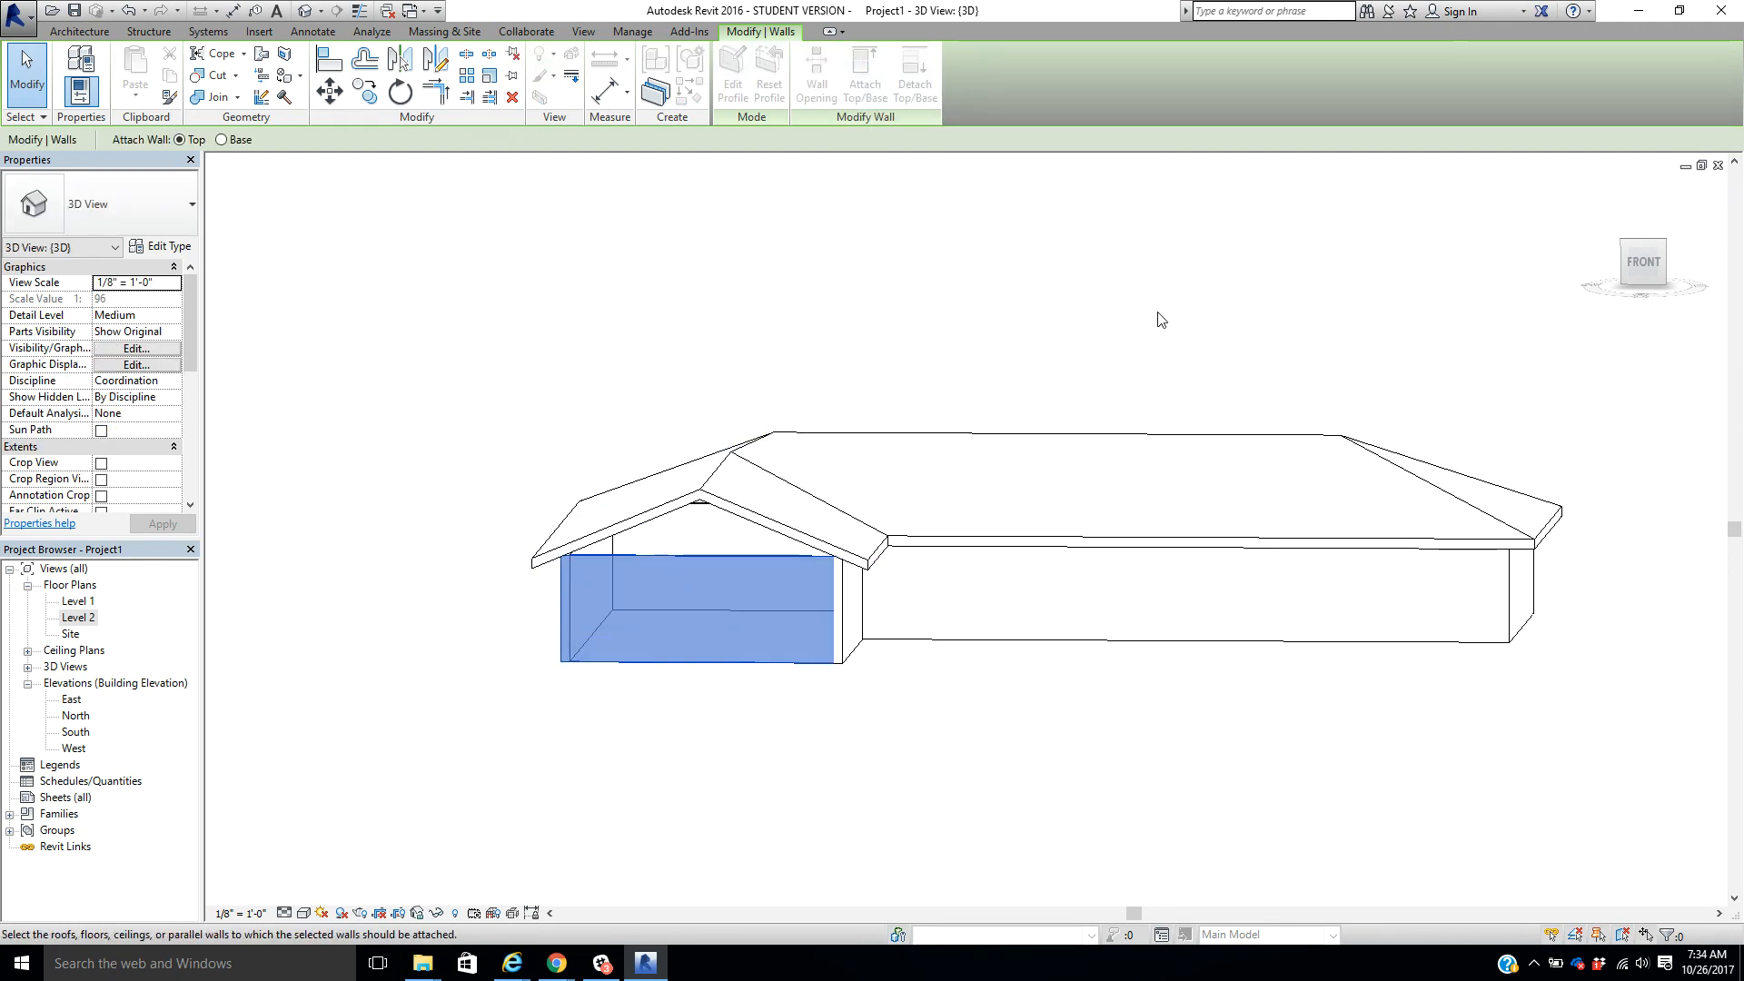
pyautogui.press('Escape')
pyautogui.press('Escape')
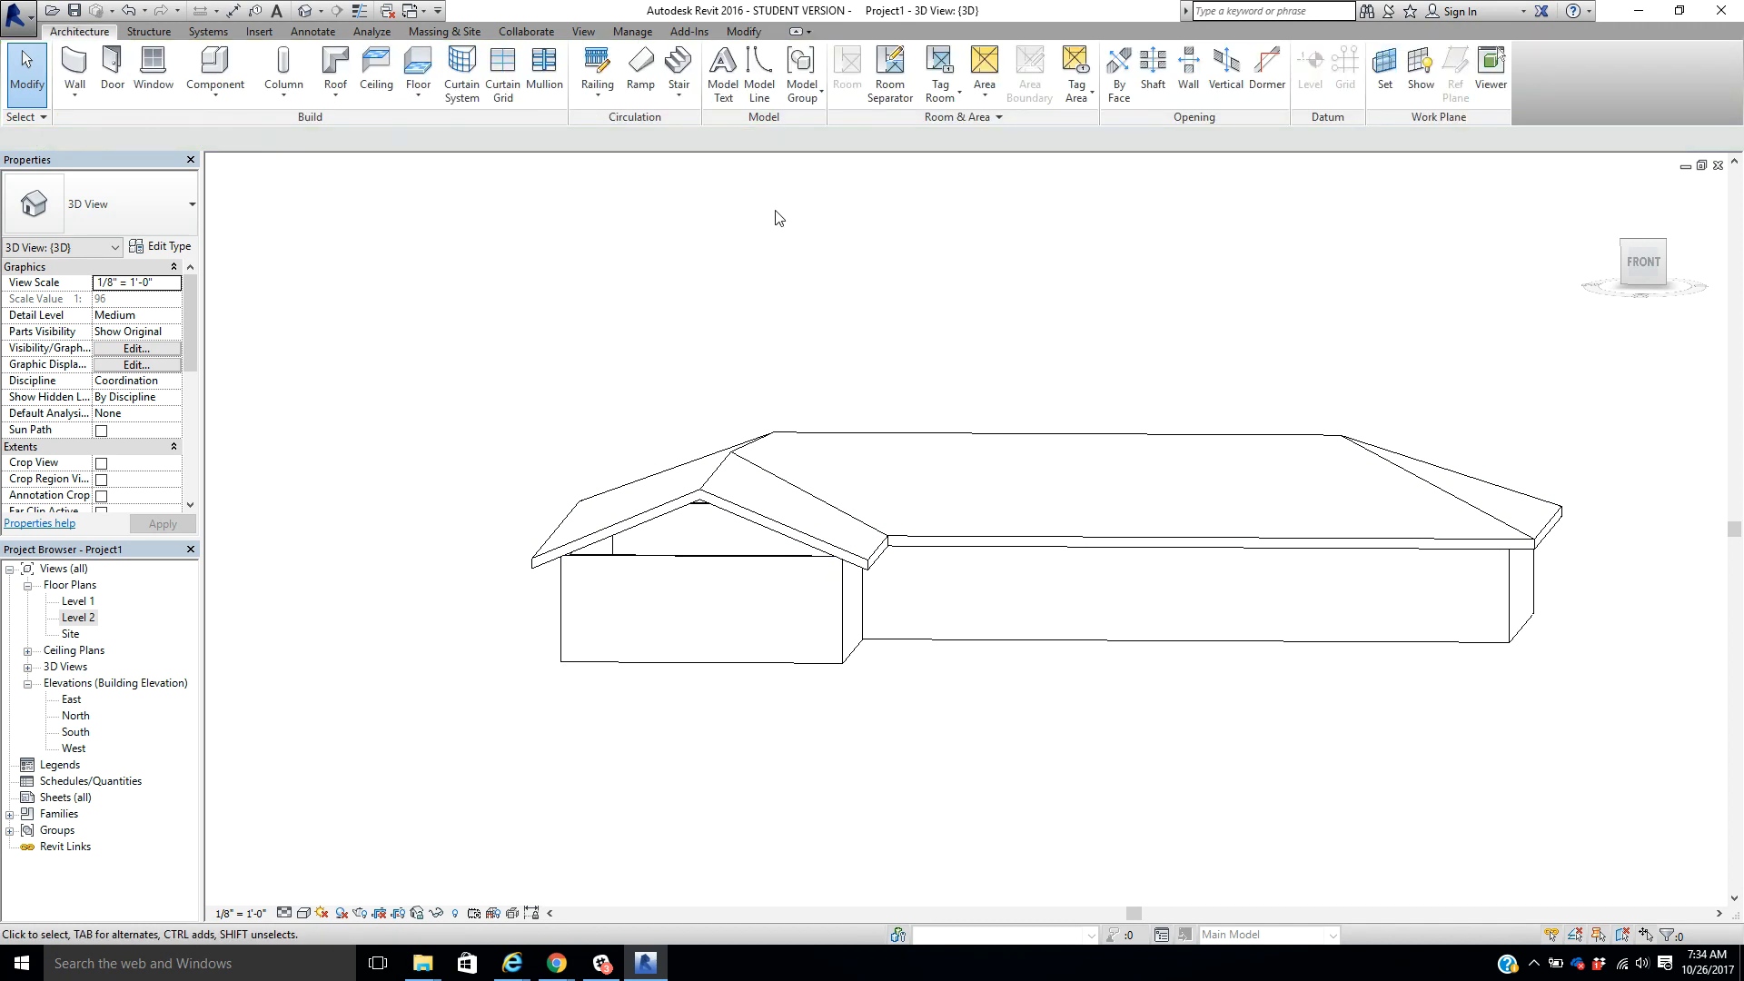
# Step: Attach the top of the short wing's end wall to the roof to fill the gable, and deselect the wall
pyautogui.click(699, 558)
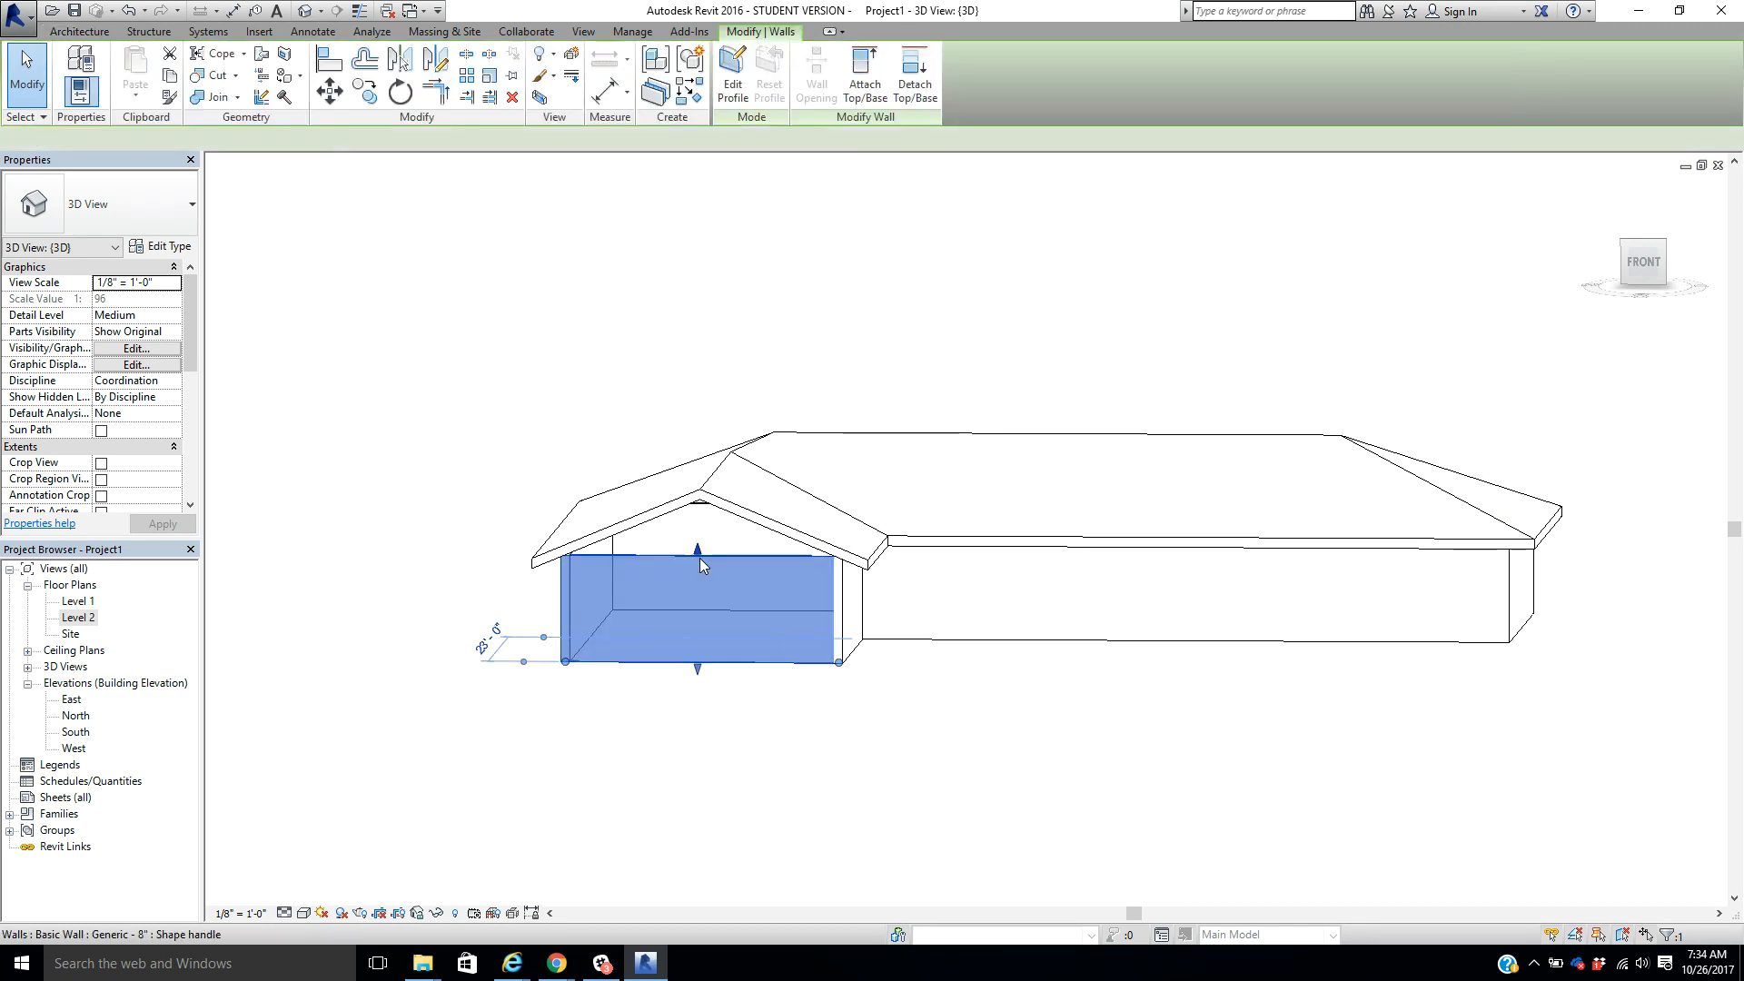
pyautogui.click(865, 88)
pyautogui.click(767, 522)
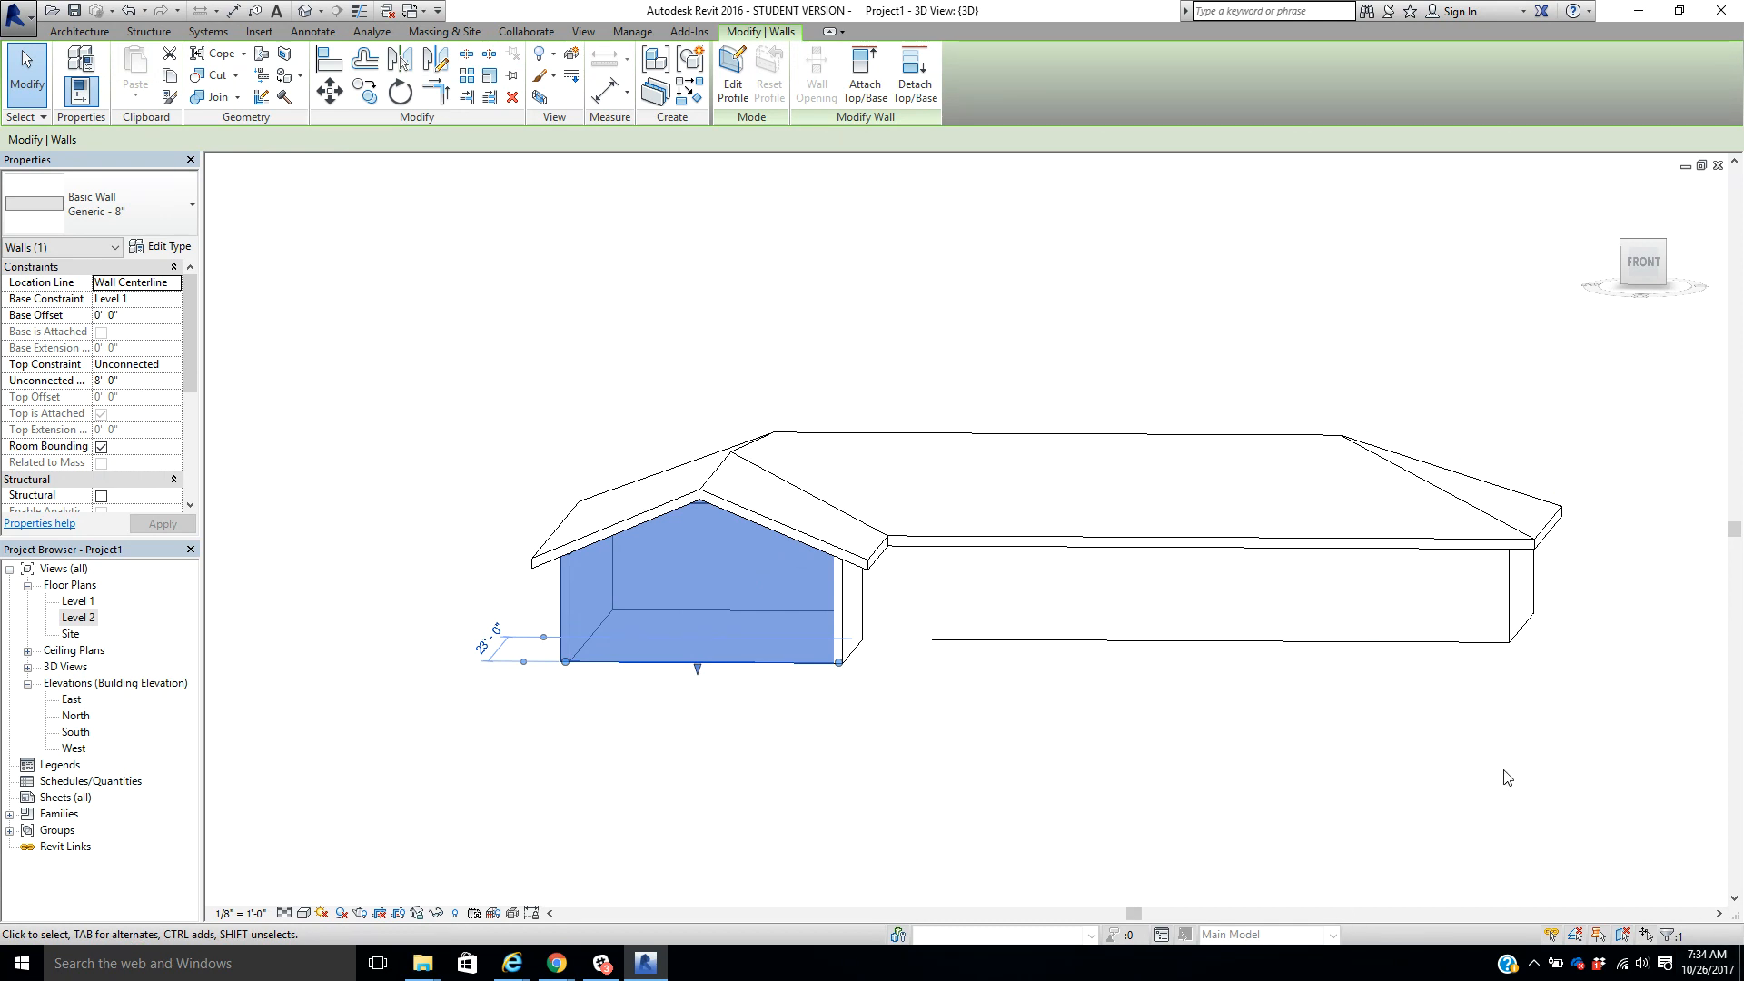
pyautogui.click(1476, 761)
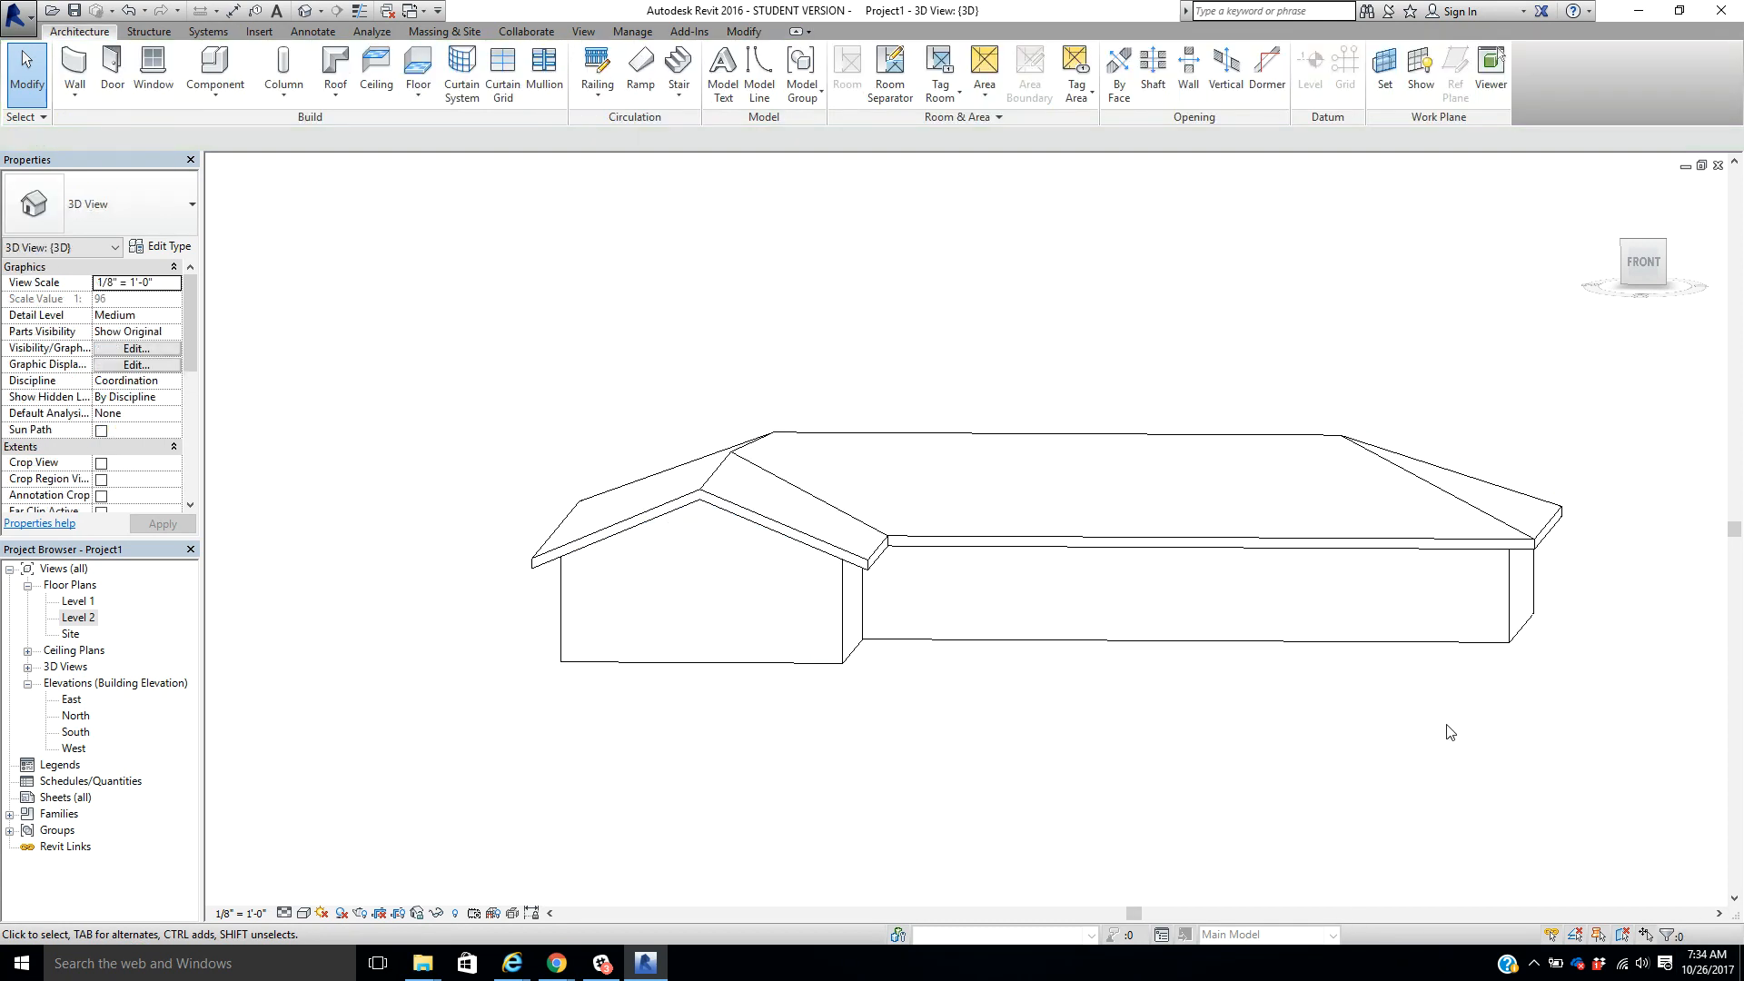
# Step: Examine the gabled roof in the 3D view, the Level 1 and Level 2 floor plans, and the East elevation
pyautogui.keyDown('shift'); pyautogui.moveTo(1404, 732); pyautogui.dragTo(1277, 829, button='middle'); pyautogui.keyUp('shift')
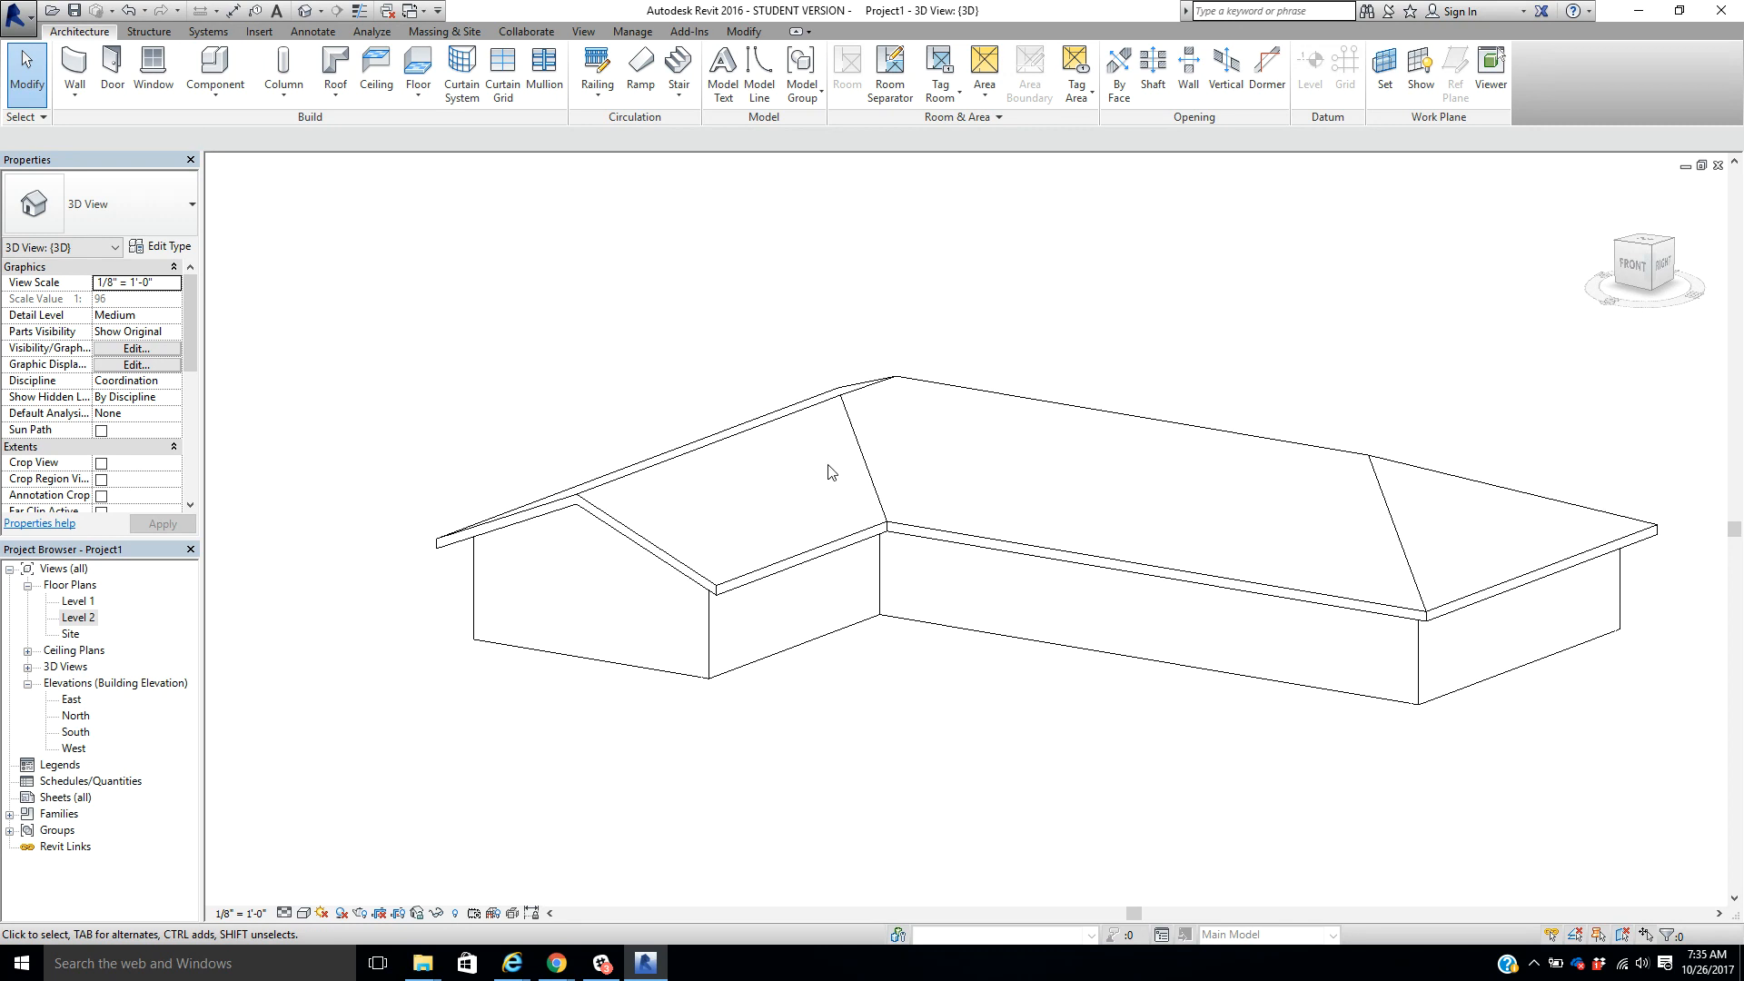
pyautogui.doubleClick(74, 601)
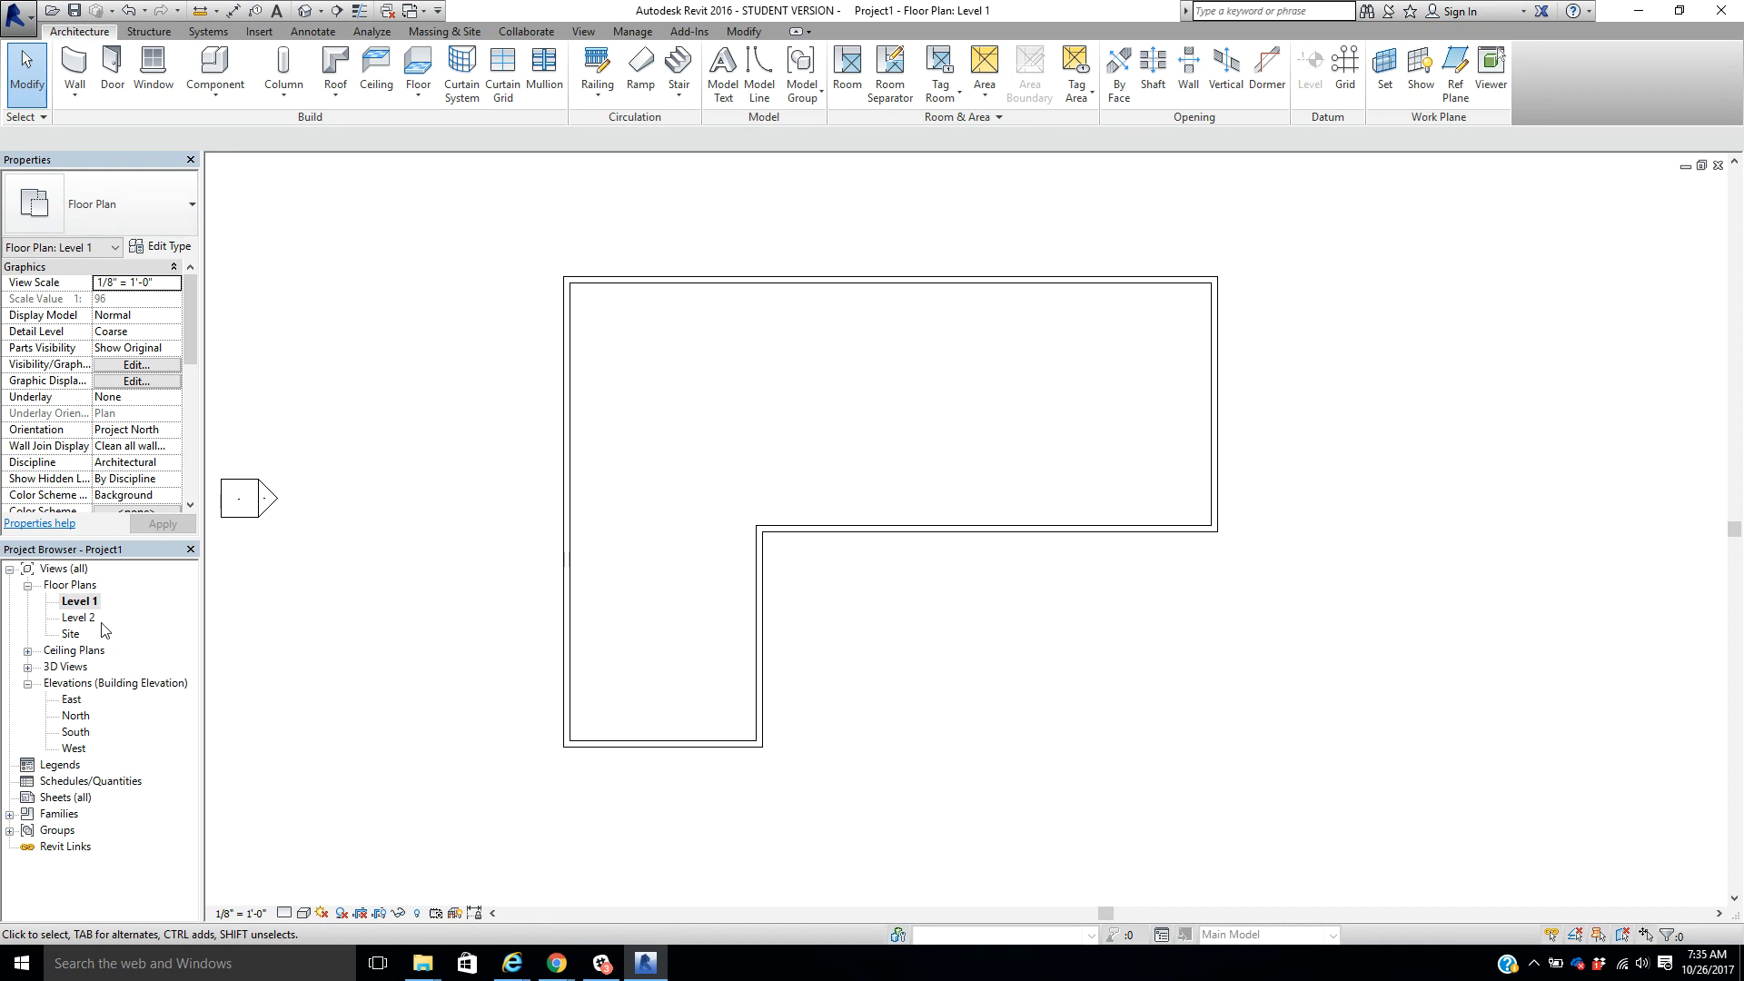
pyautogui.doubleClick(91, 618)
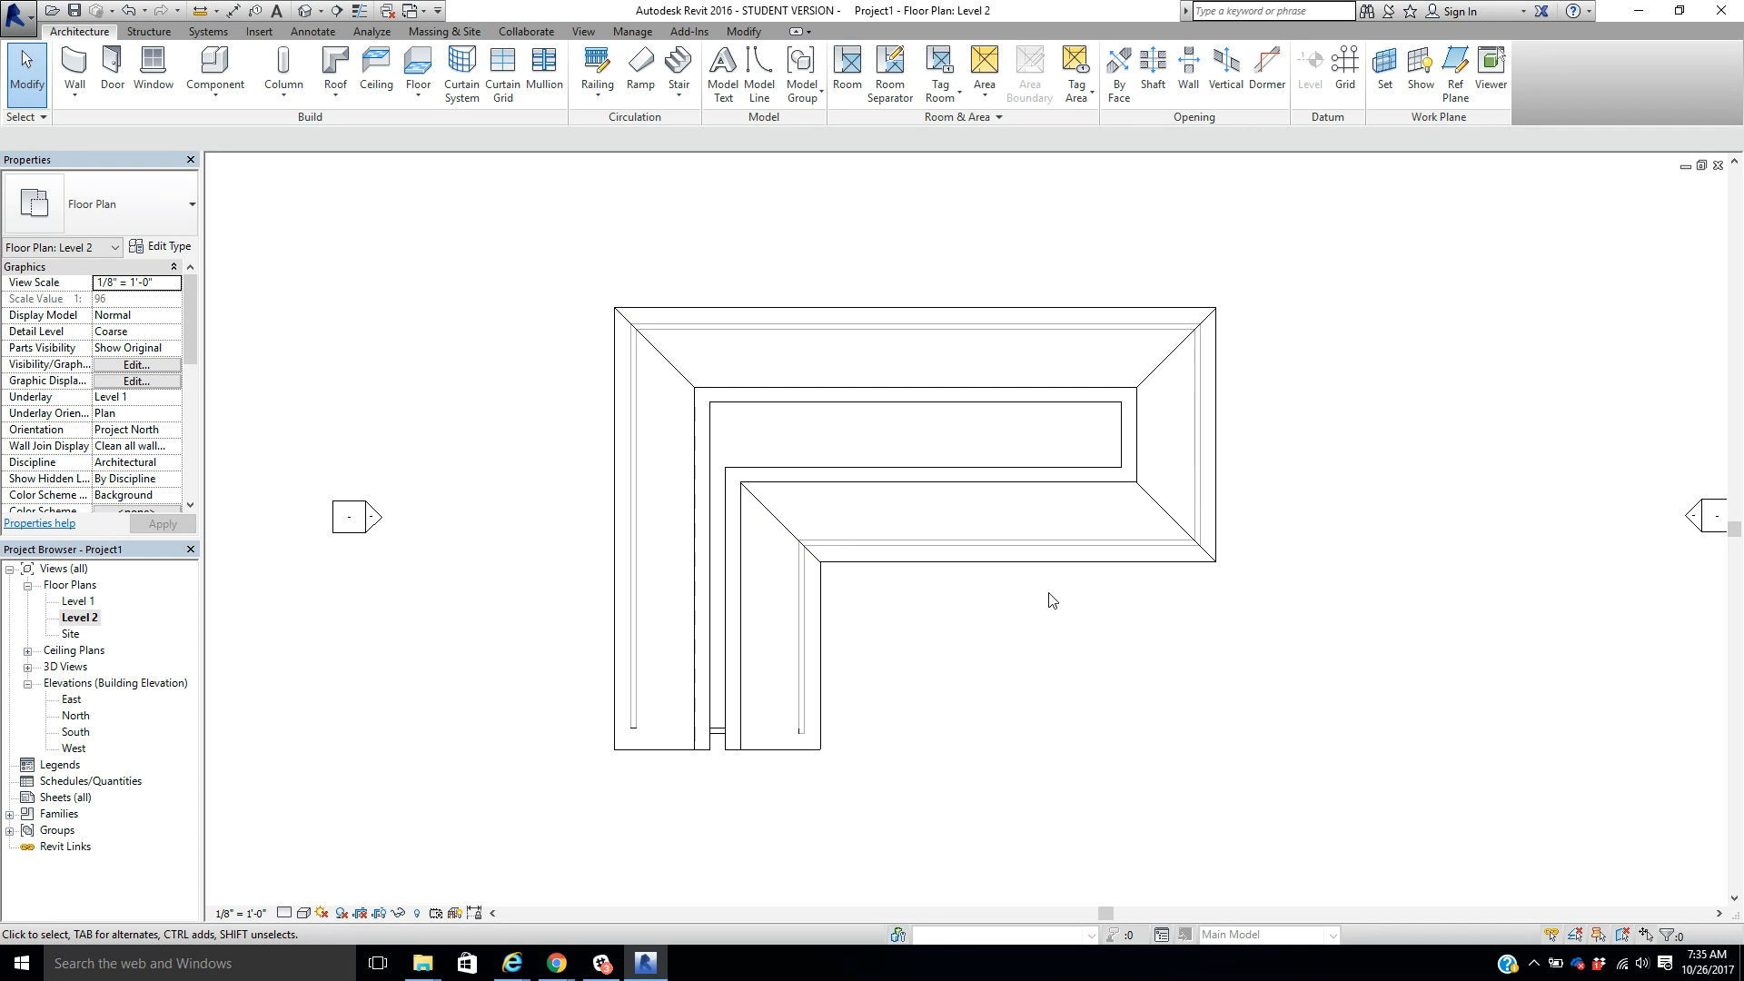
pyautogui.click(304, 12)
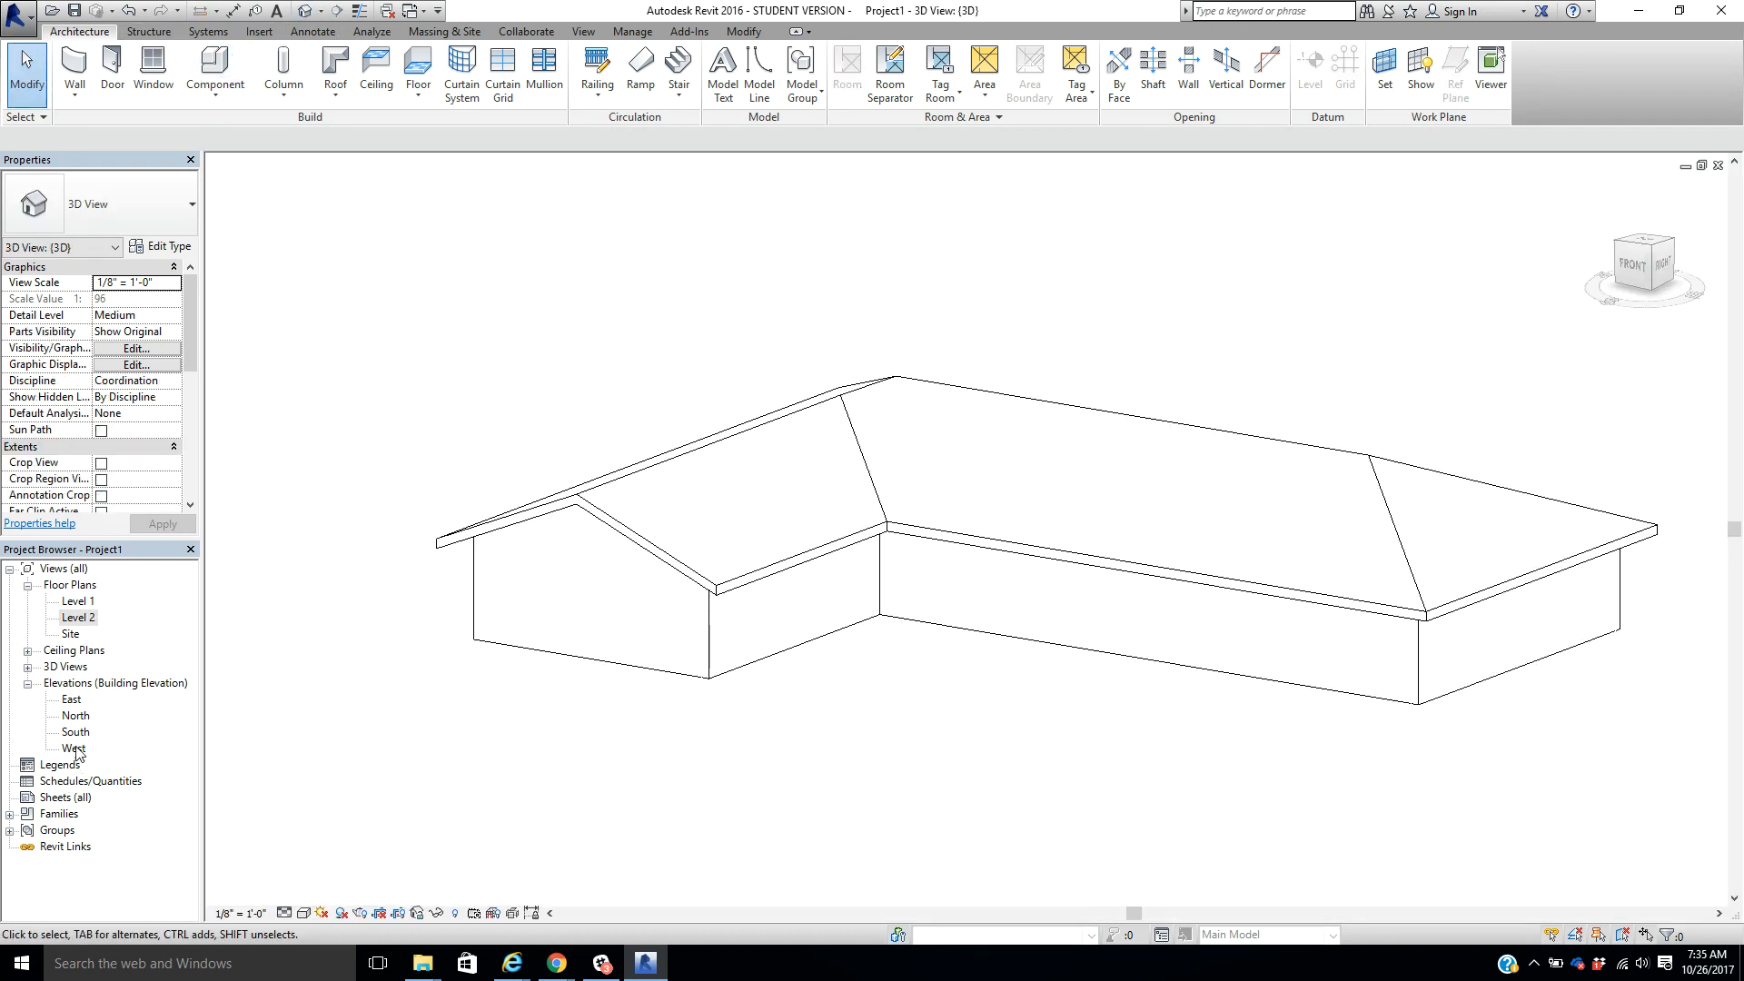
pyautogui.doubleClick(72, 702)
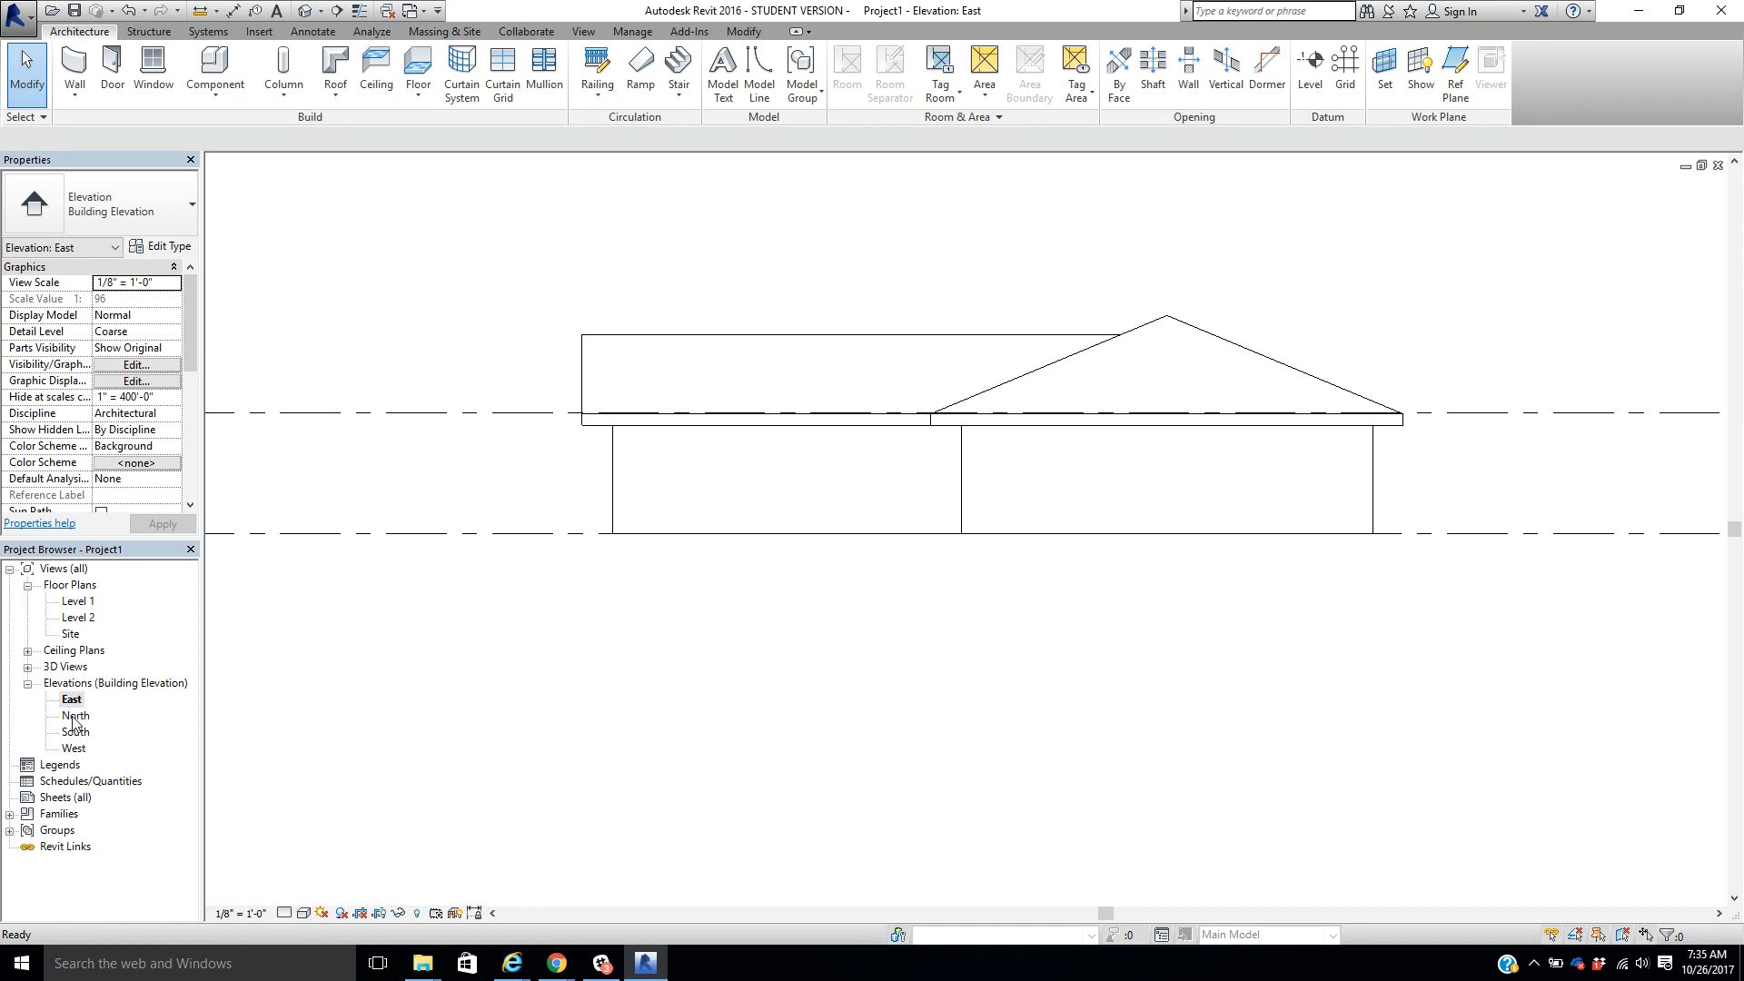
# Step: Set the visual style of the North elevation to Realistic and inspect the building in it
pyautogui.doubleClick(74, 717)
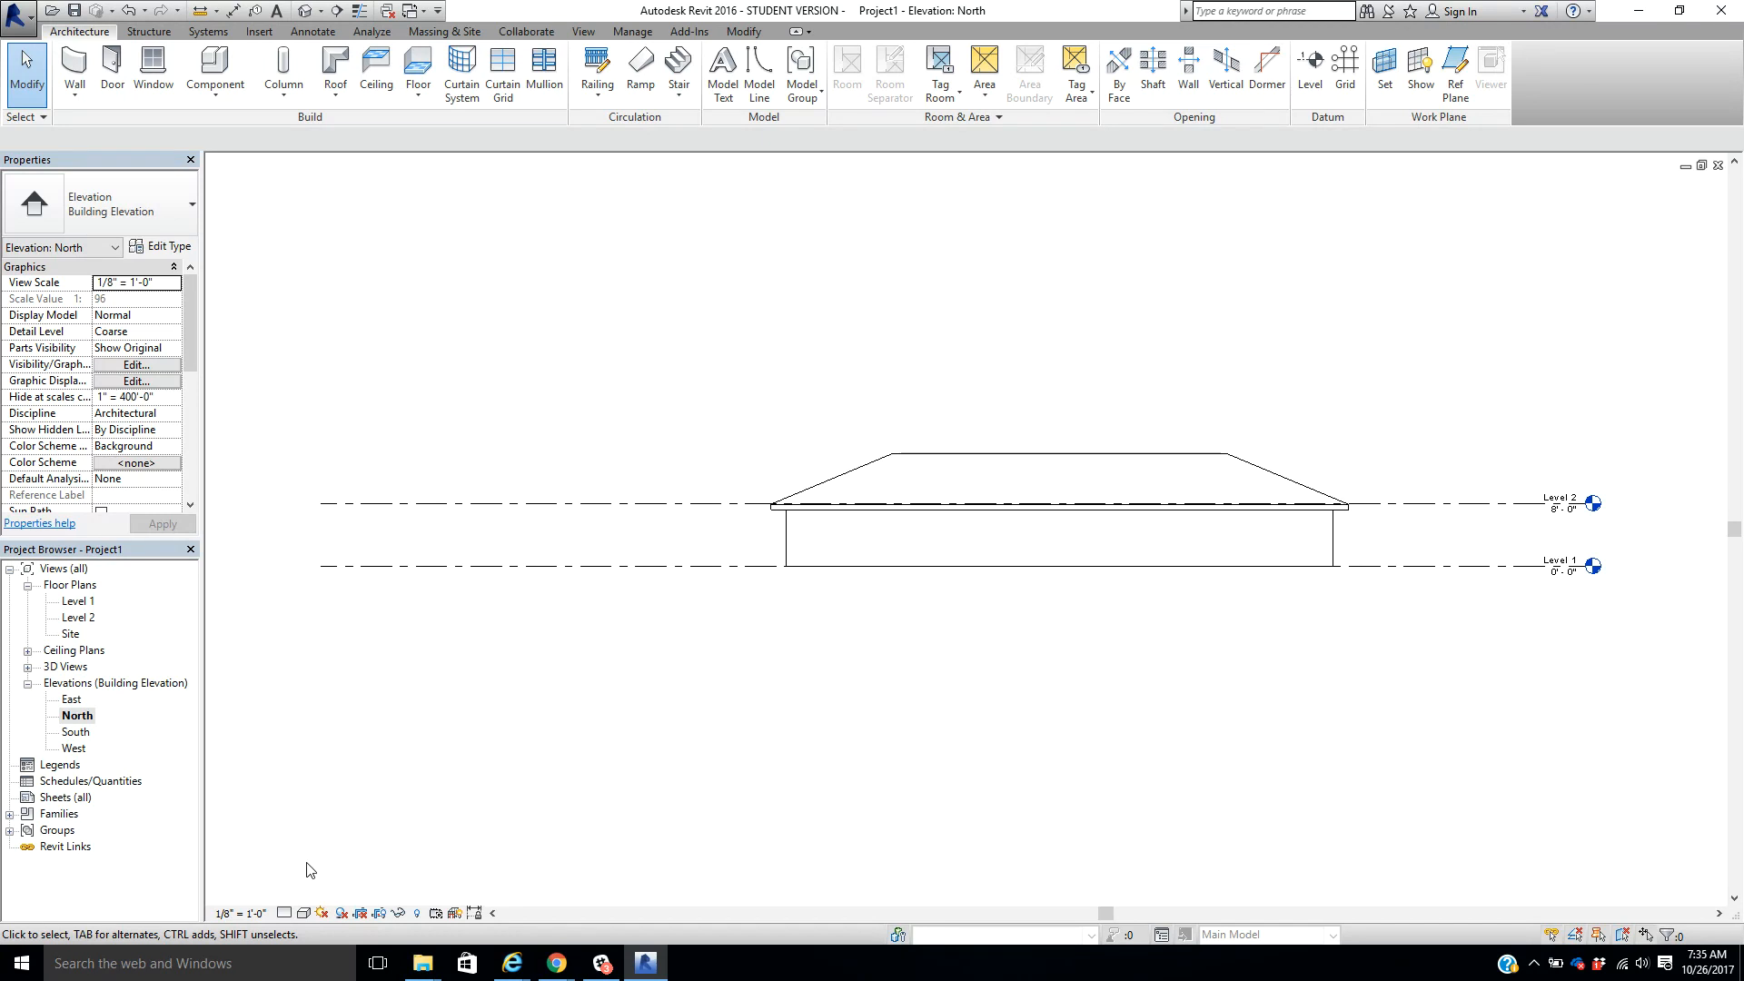
pyautogui.click(304, 914)
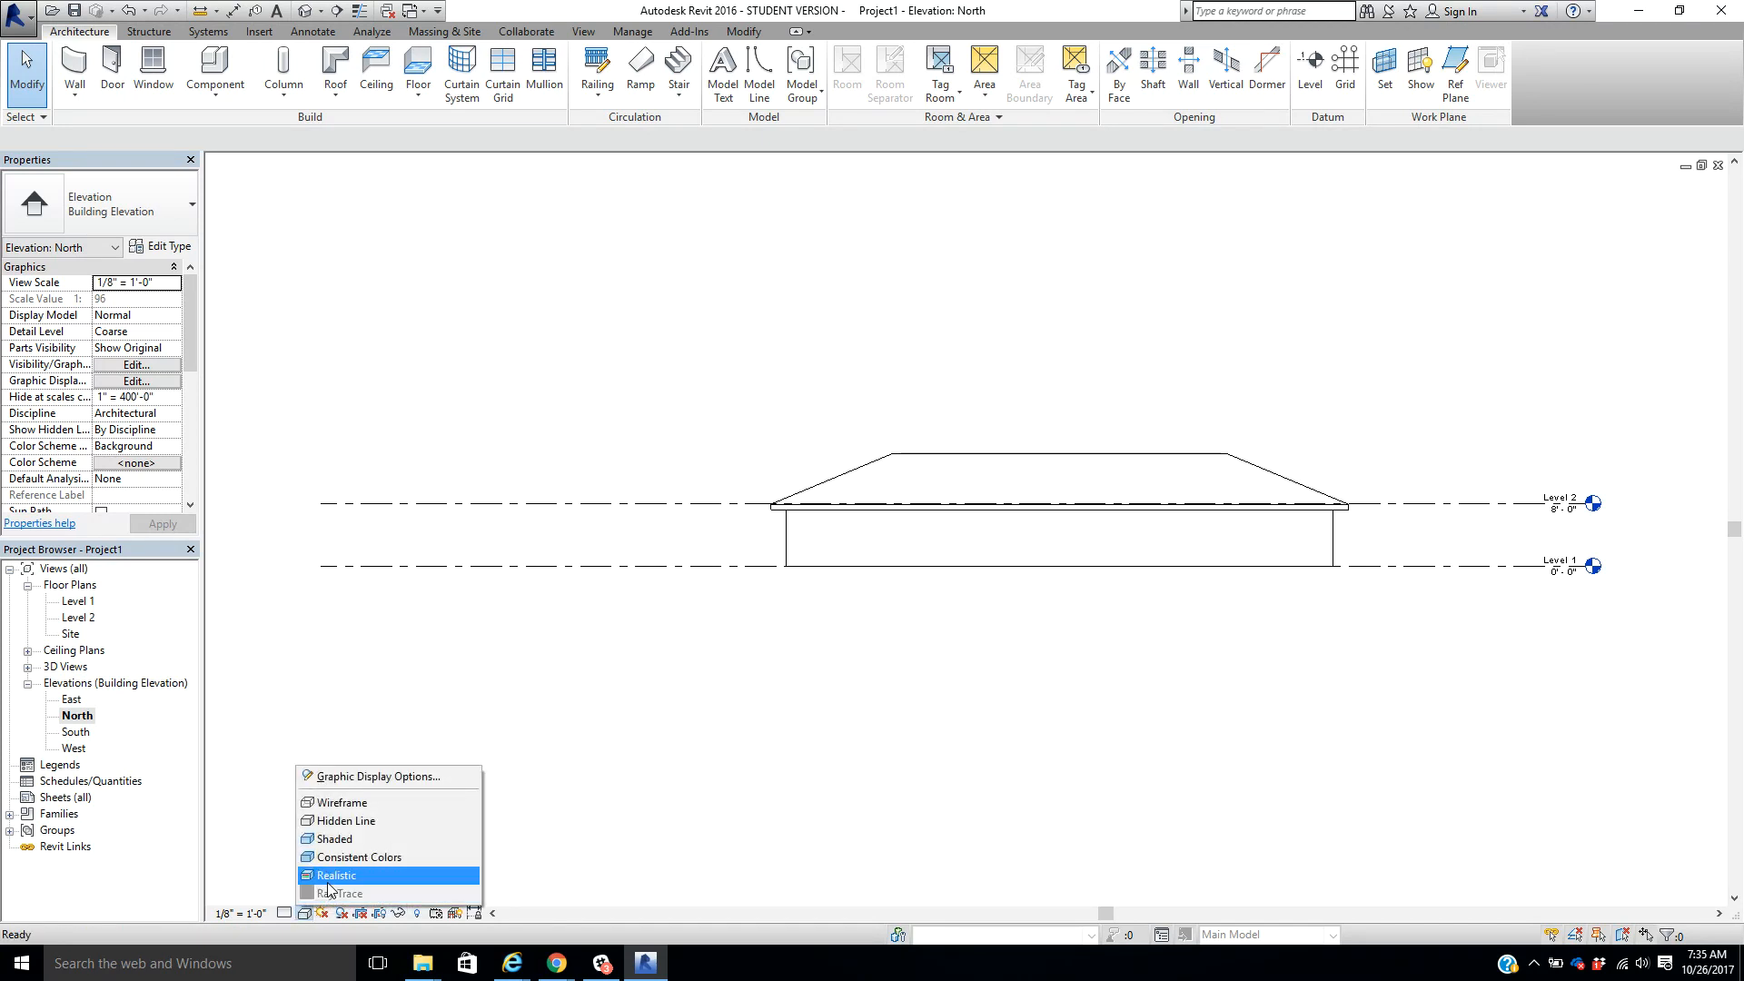
pyautogui.click(329, 878)
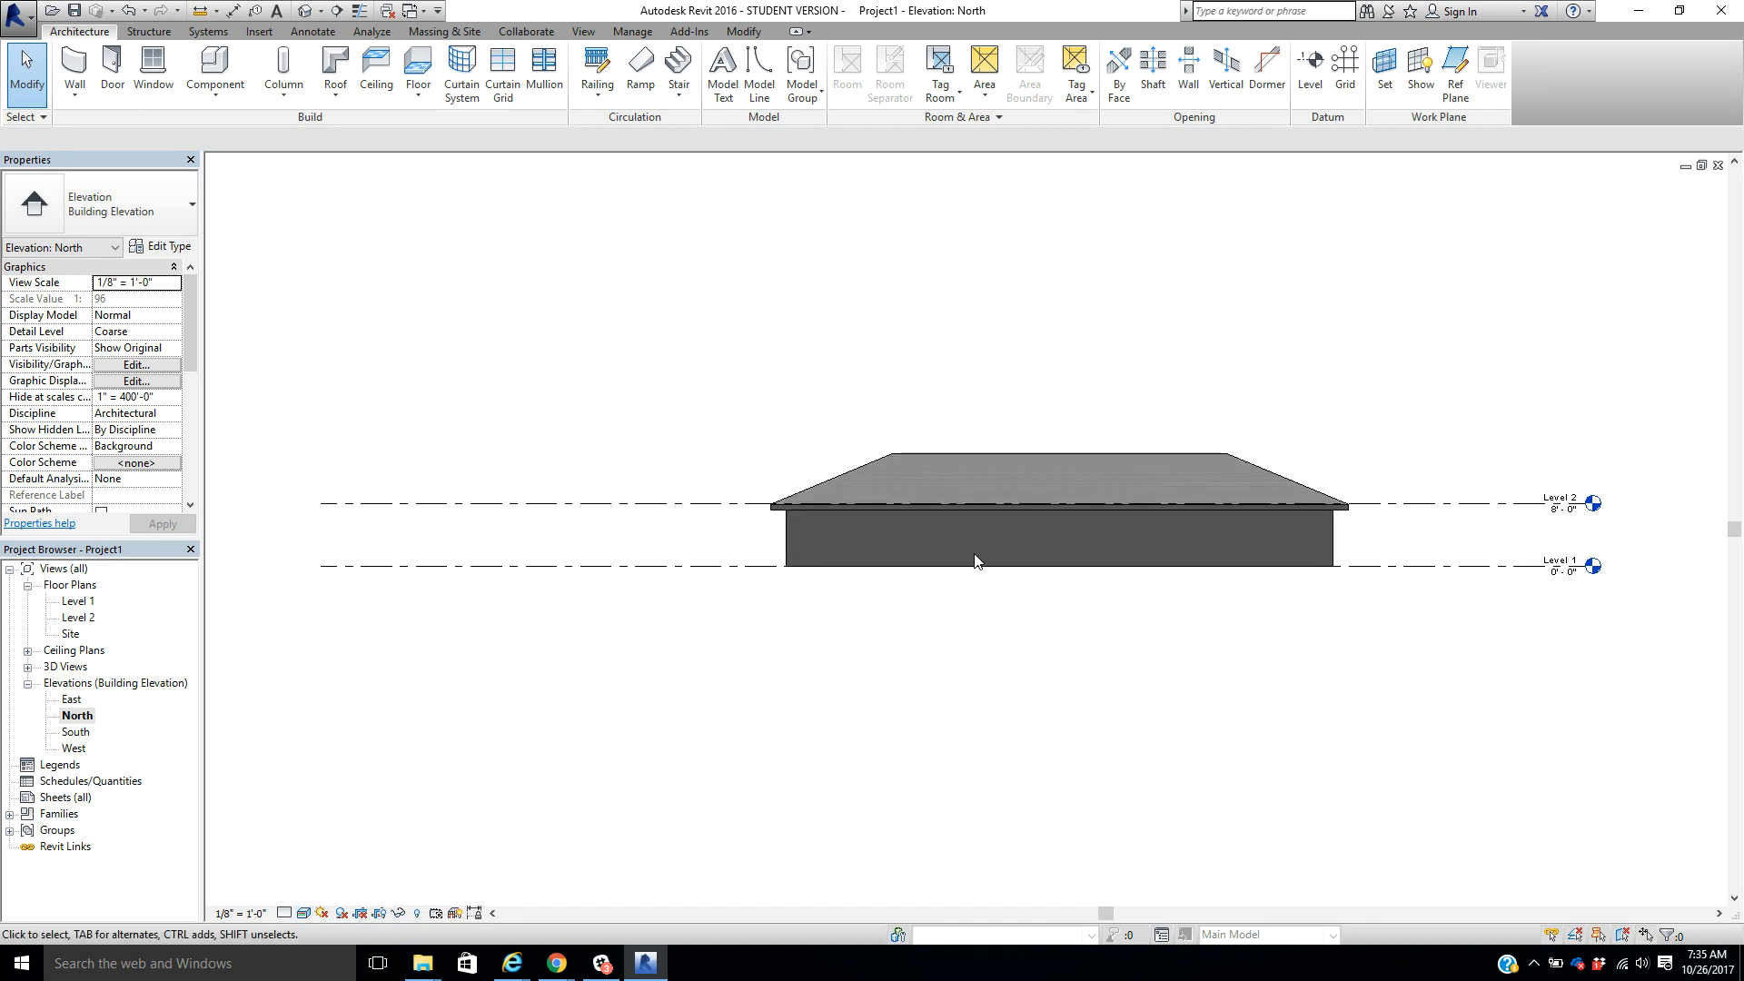
pyautogui.scroll(2, 1230, 426)
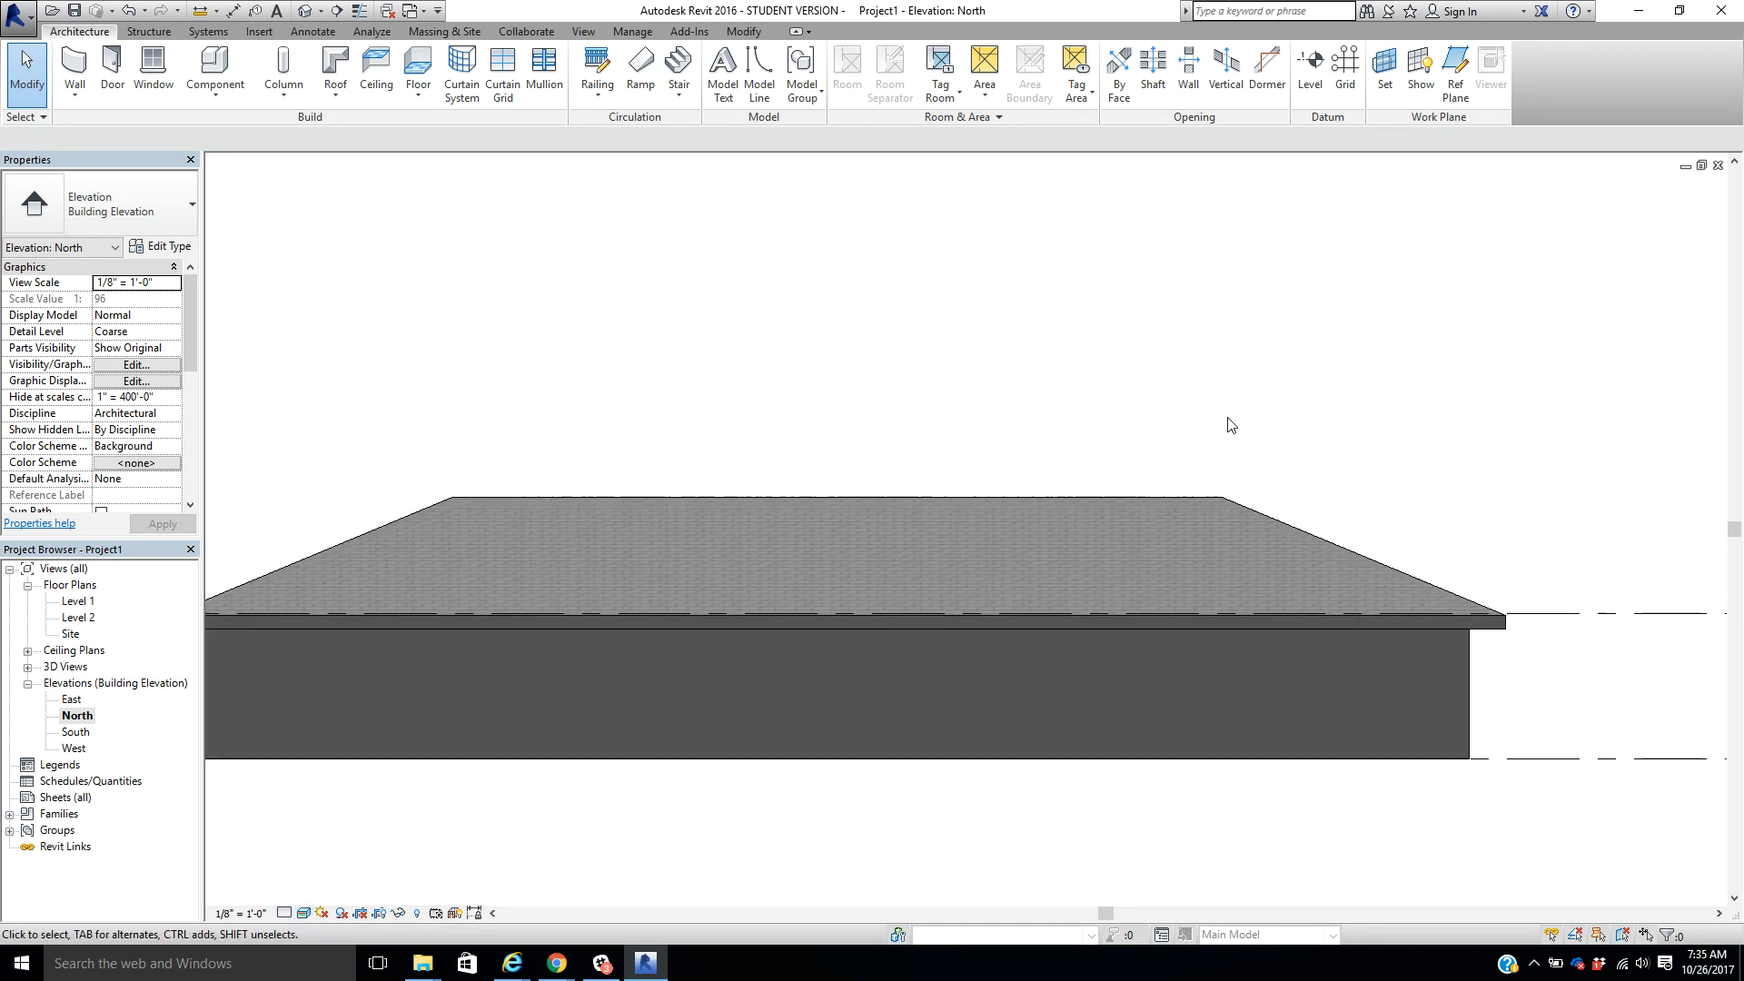
pyautogui.scroll(-4, 1231, 424)
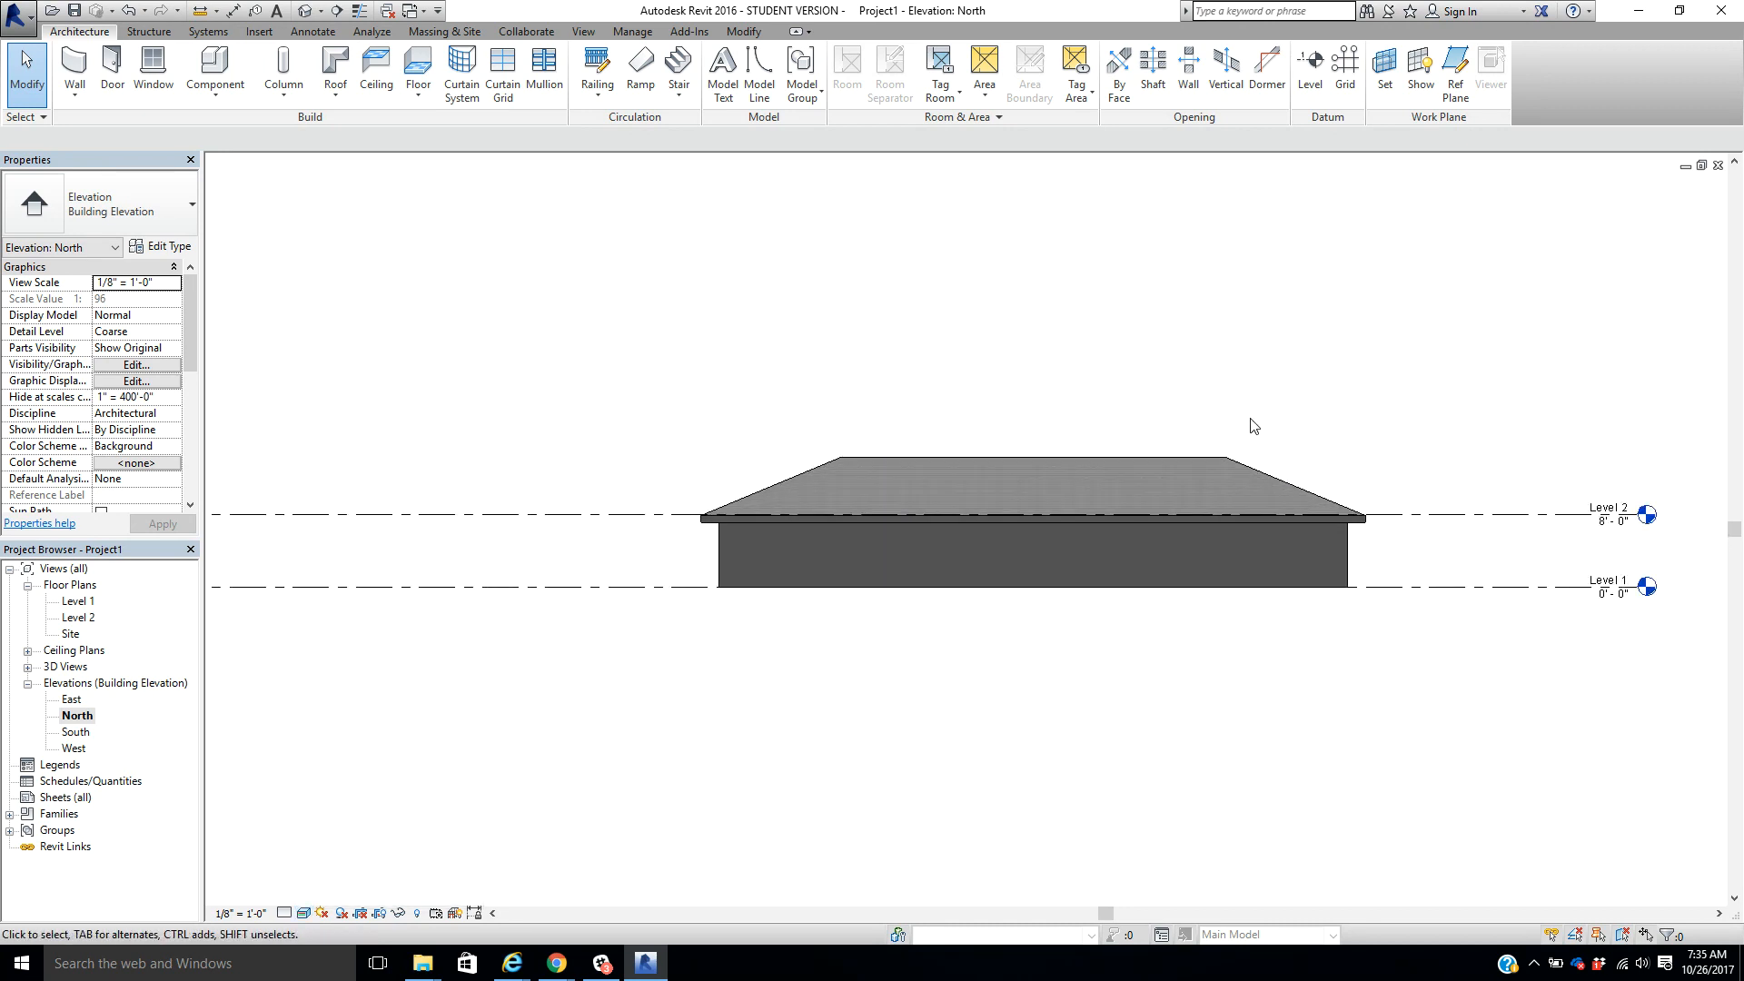
pyautogui.moveTo(1384, 365); pyautogui.dragTo(1136, 417, button='middle')
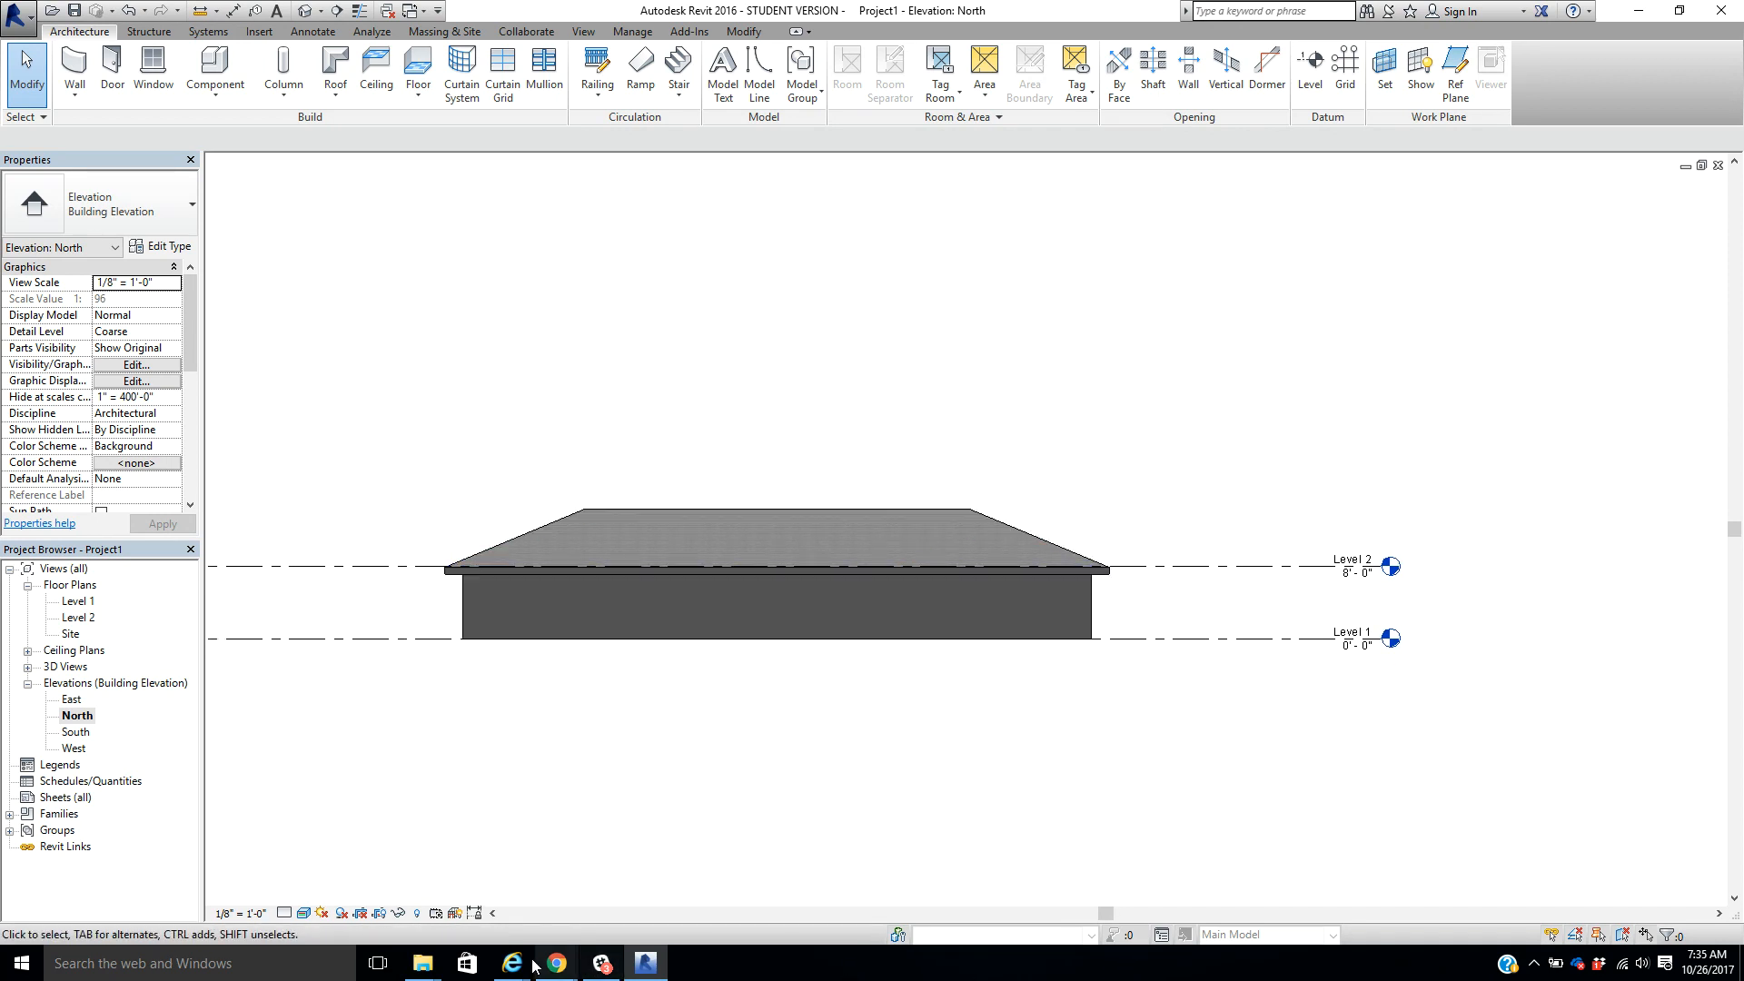
pyautogui.click(560, 966)
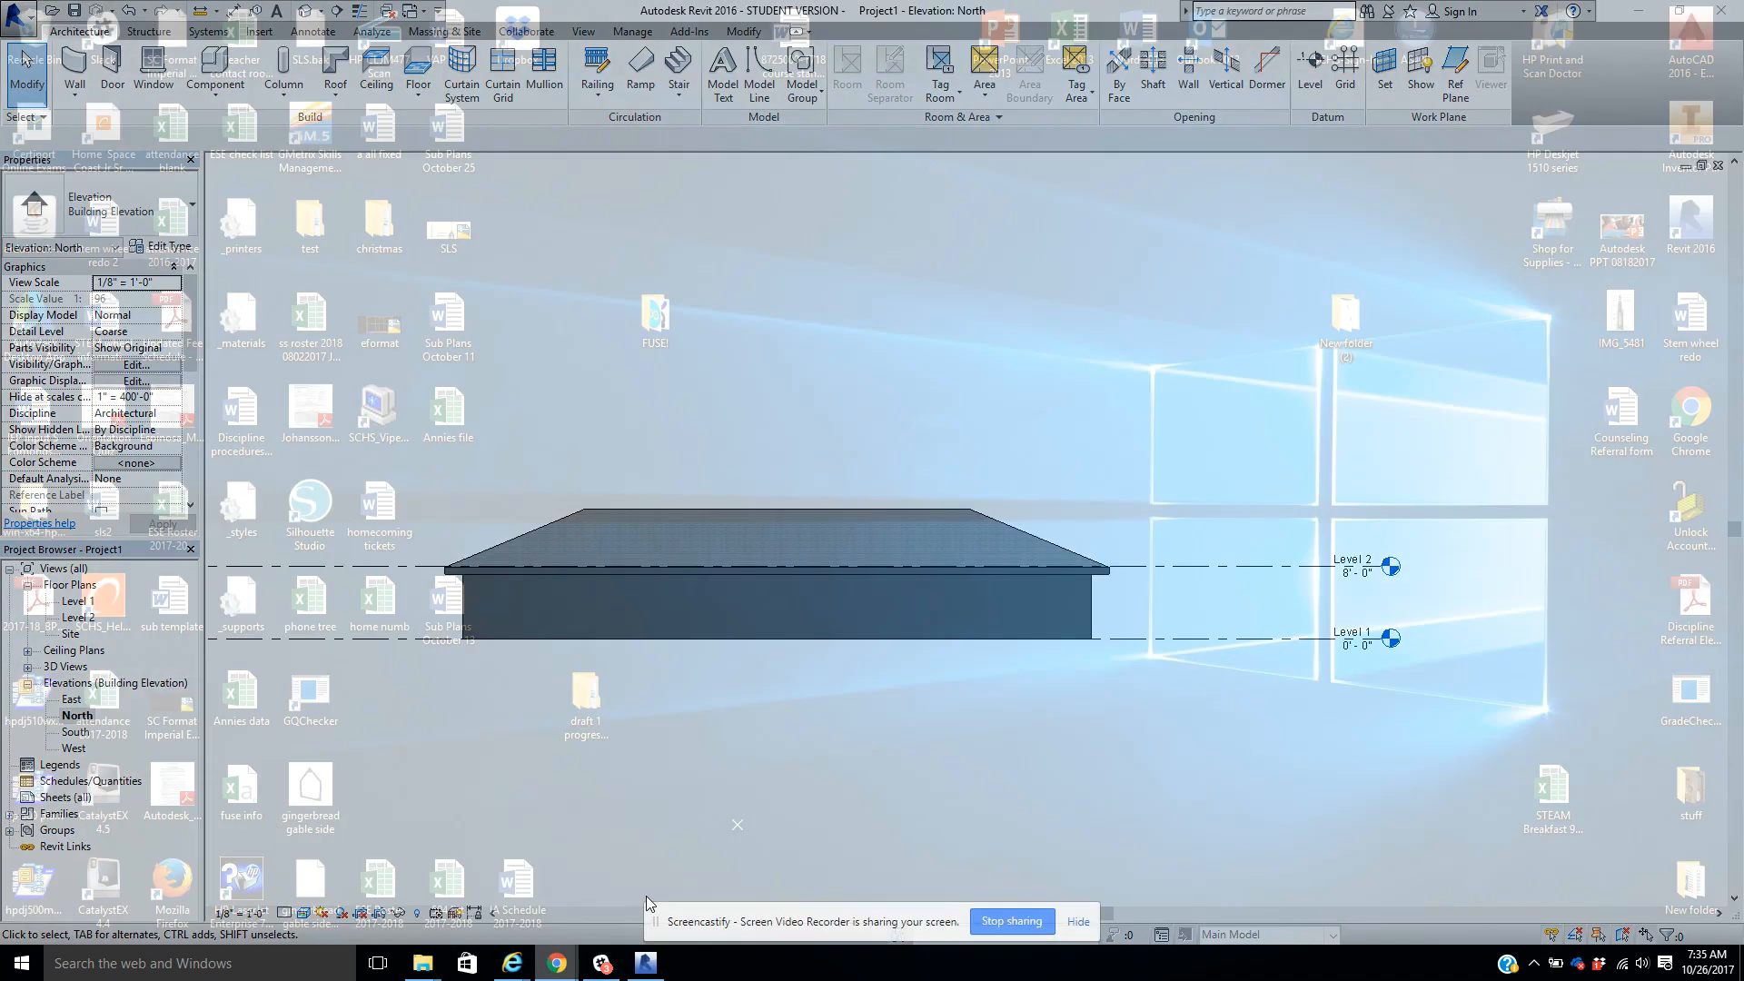
pyautogui.click(708, 885)
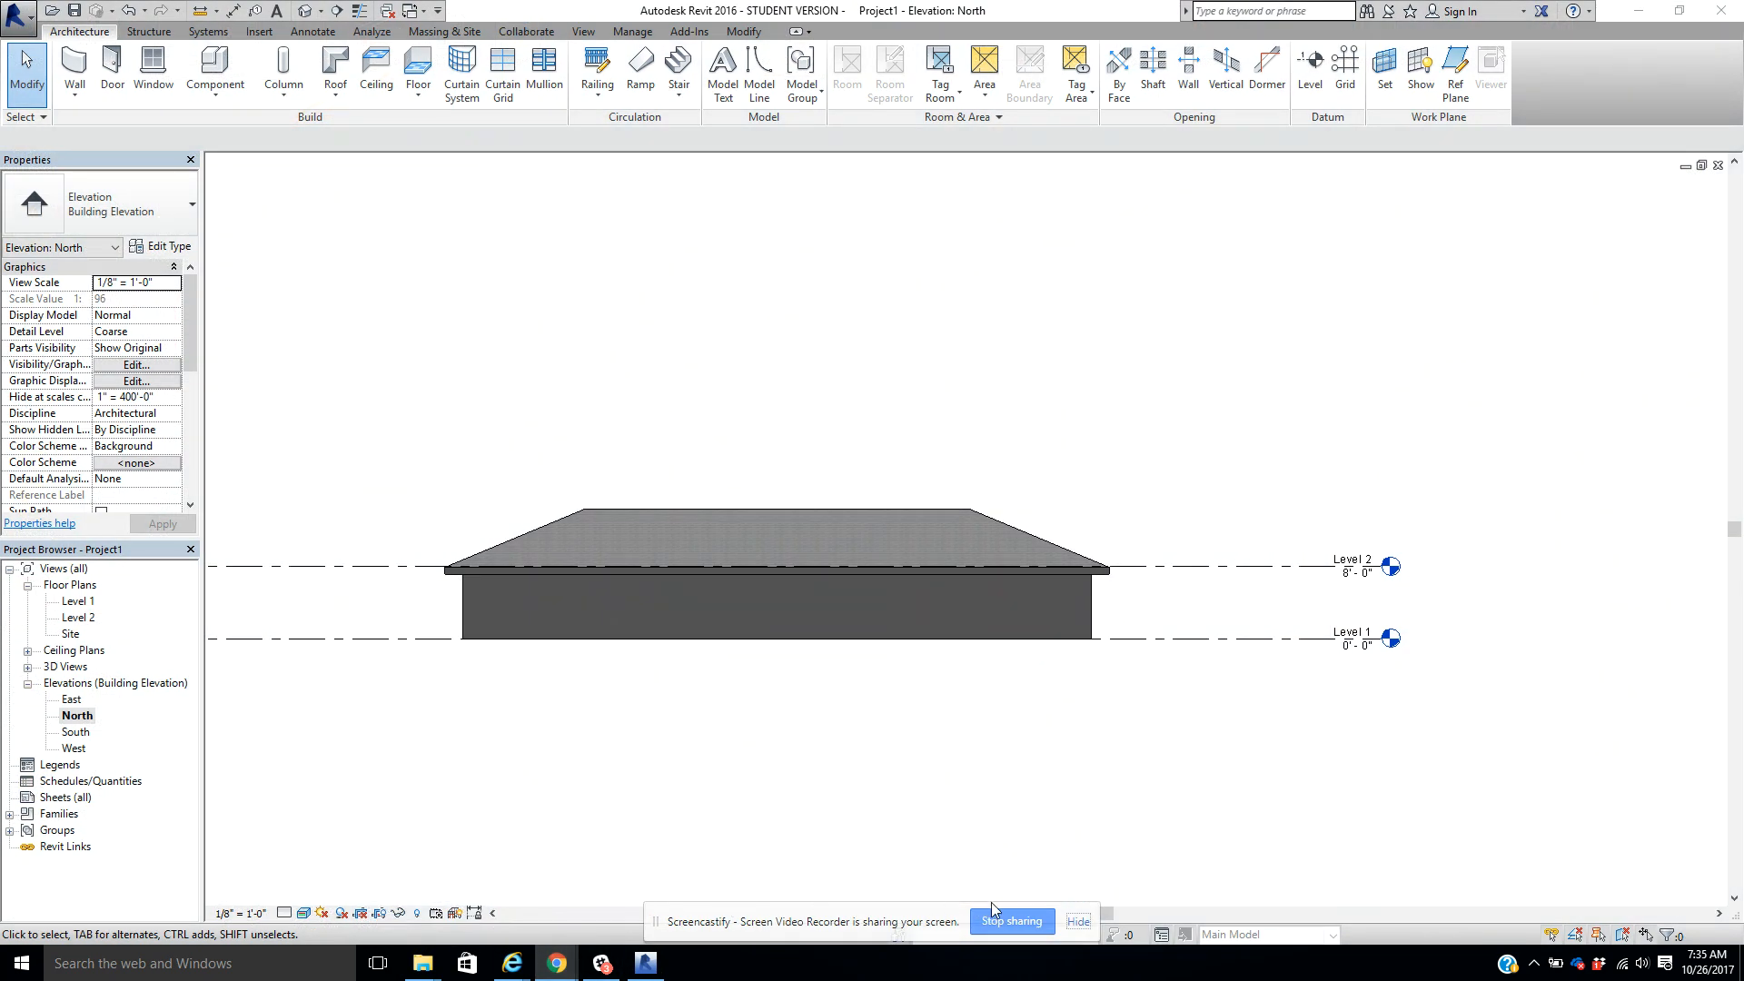